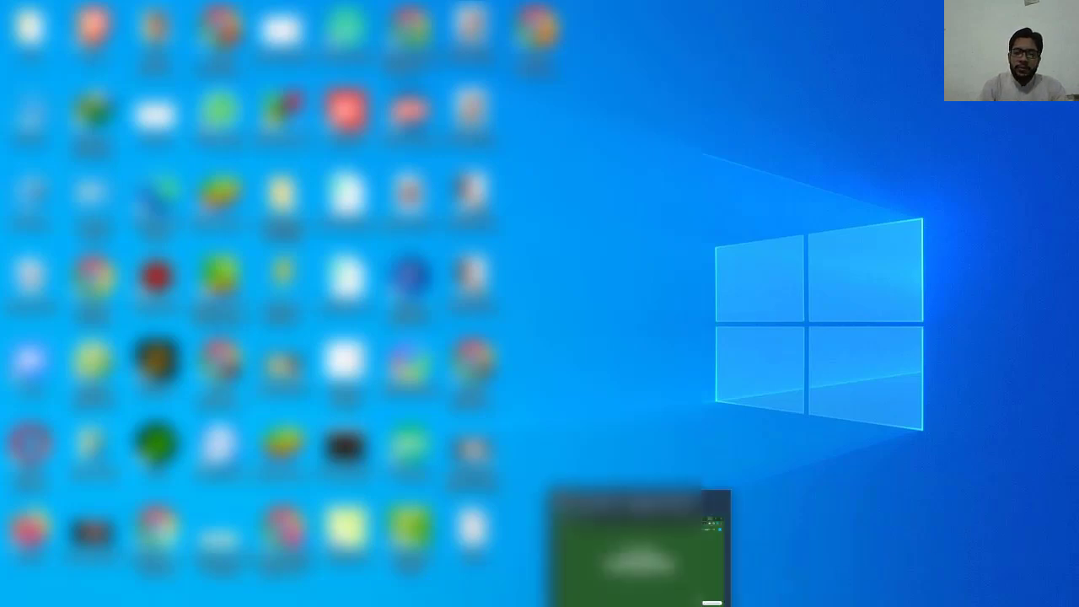
Step: Switch to Chrome, search Google for "upwork" and open the official Upwork website
click(639, 605)
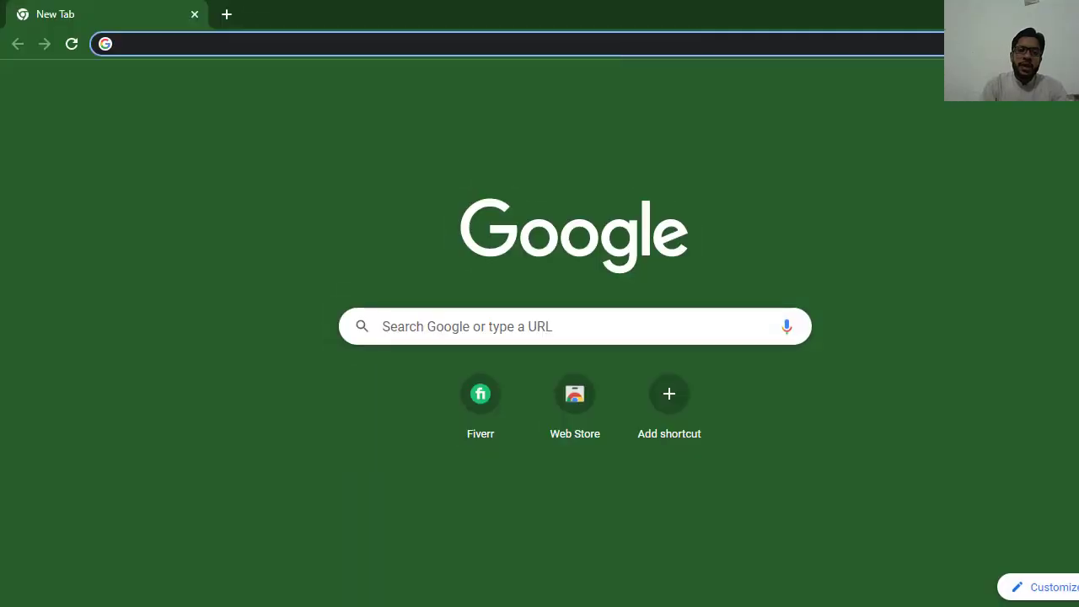
click(293, 43)
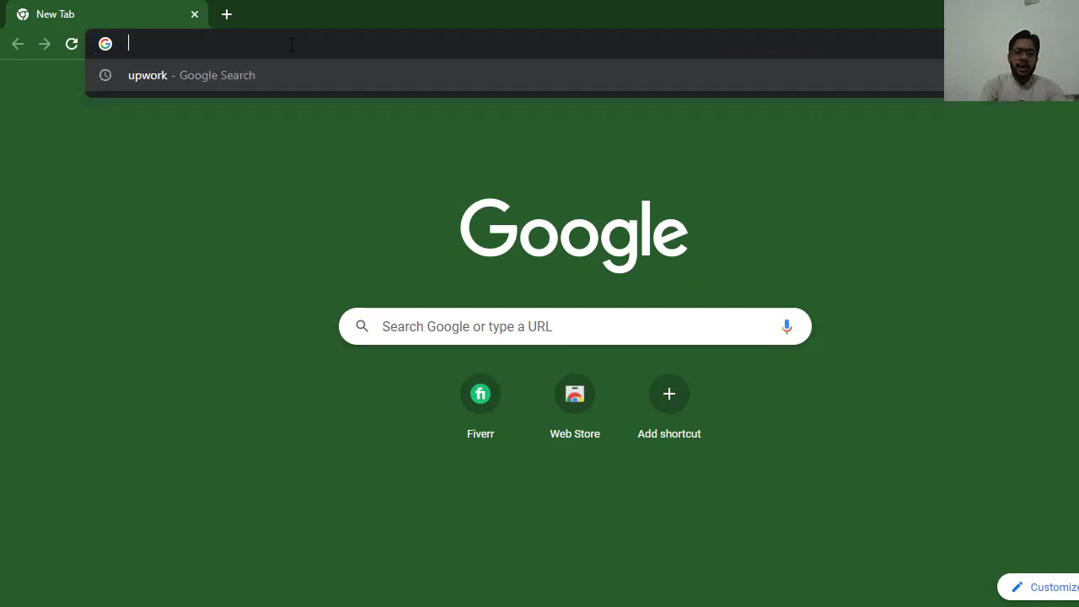
text(upwork)
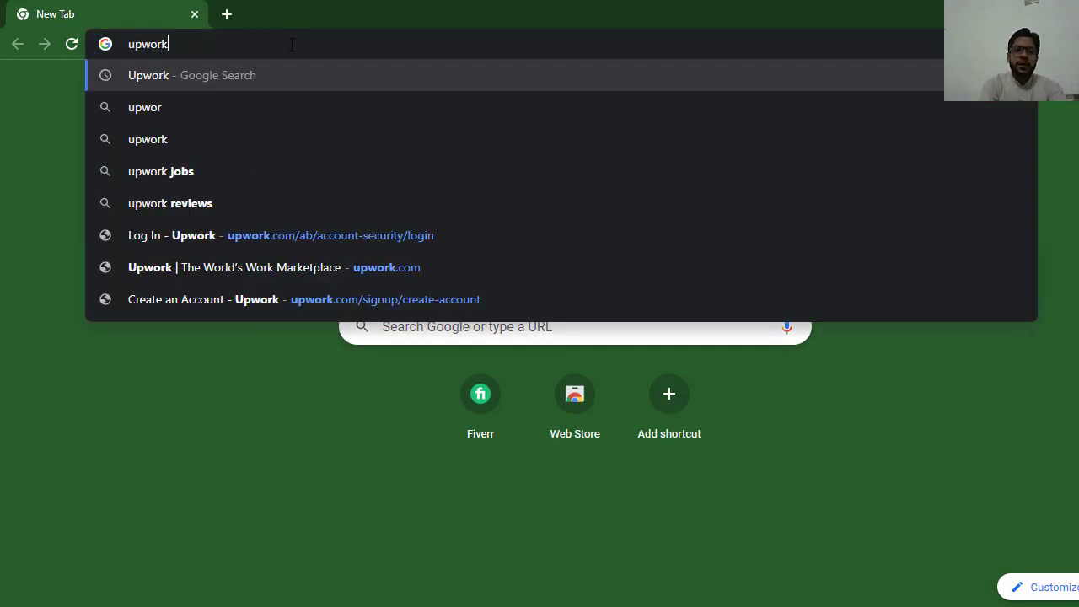
key(Return)
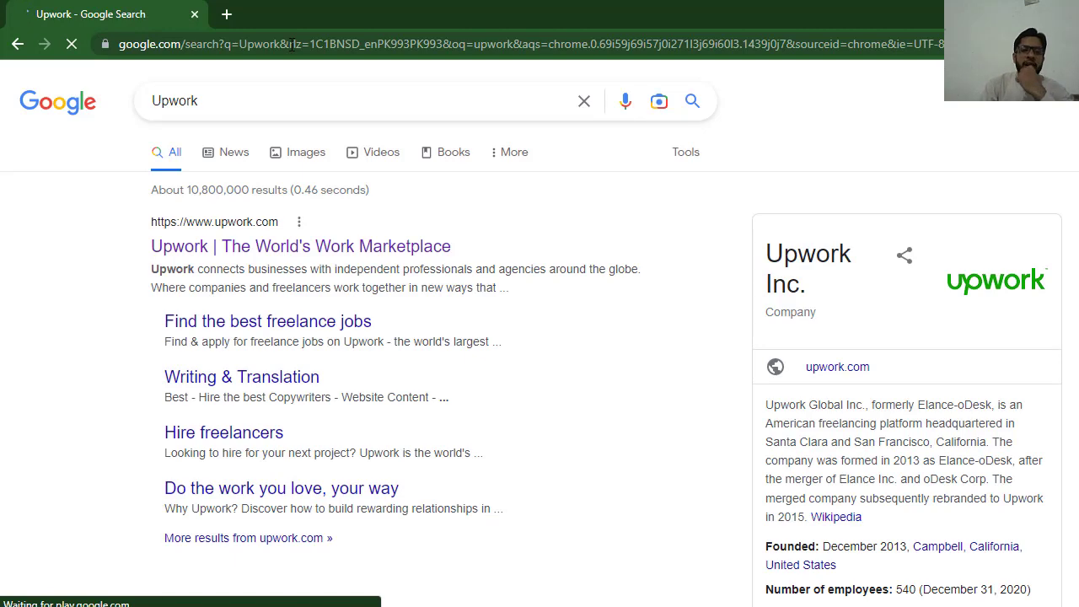
click(260, 246)
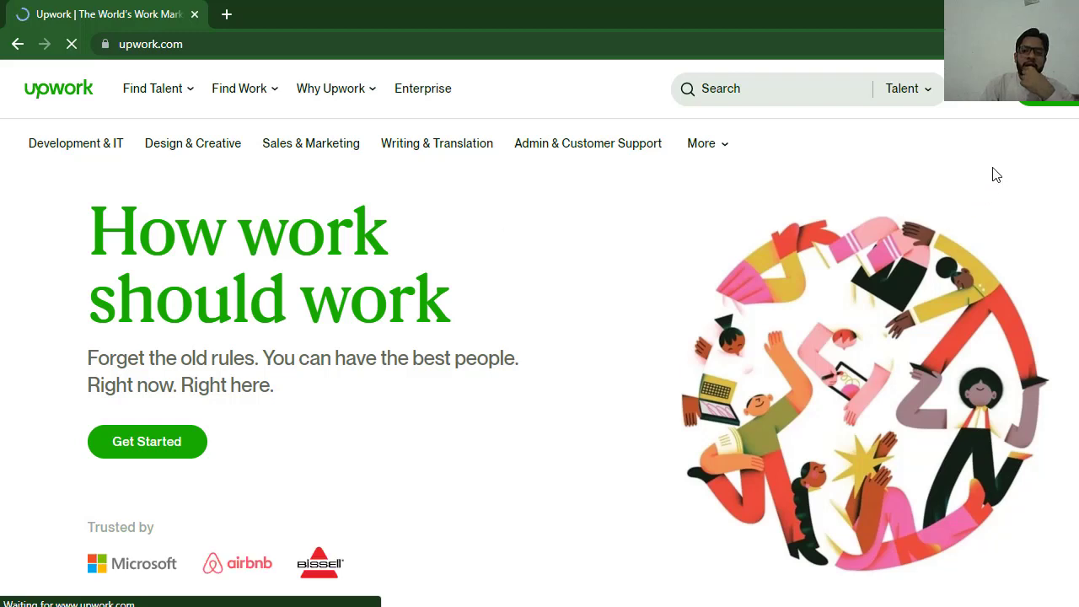
click(1055, 102)
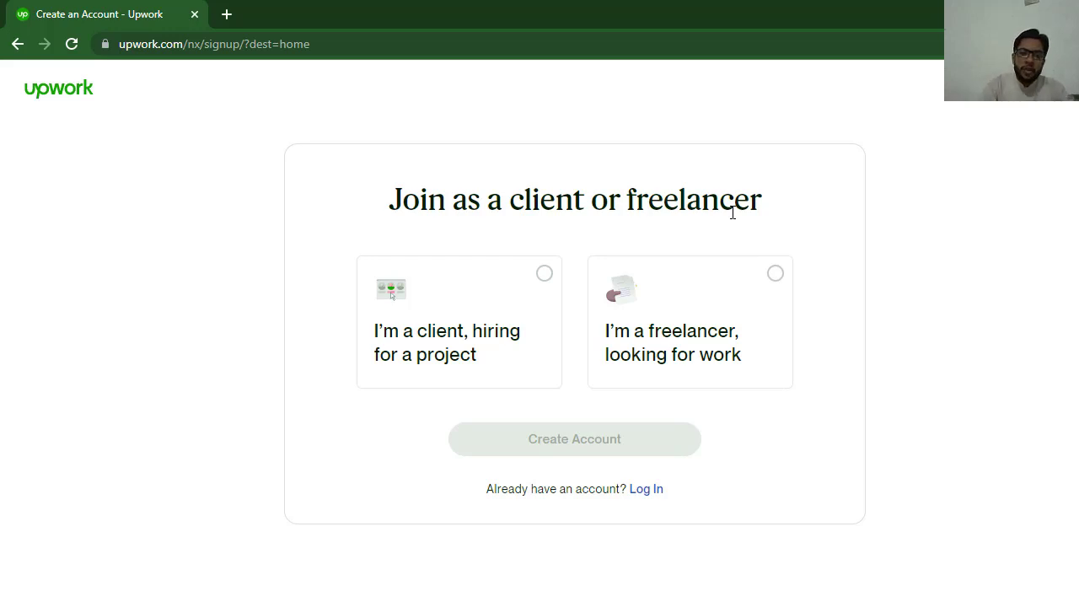
click(775, 276)
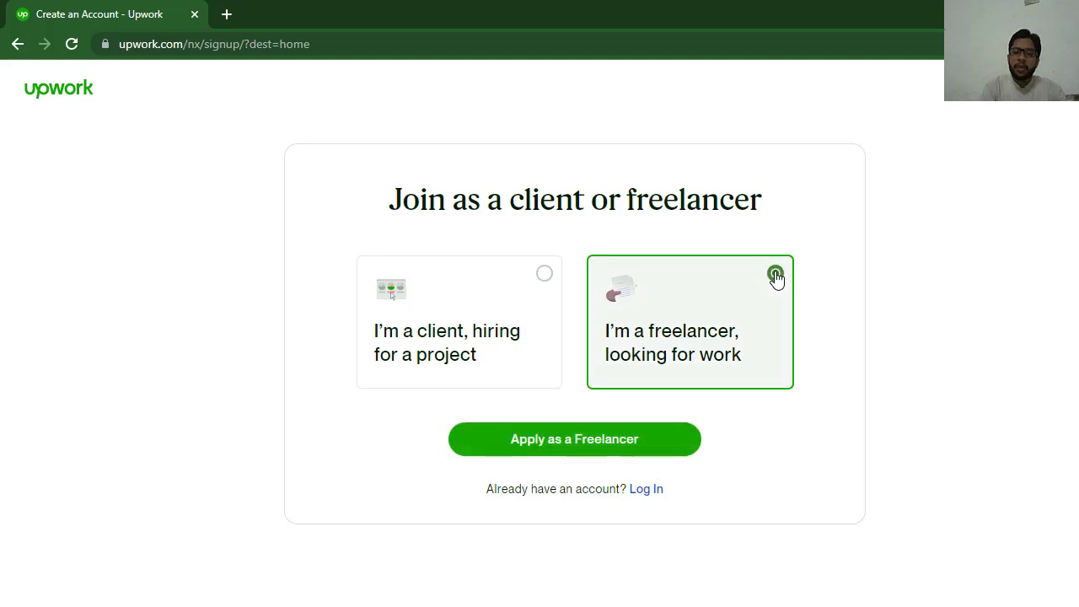
click(563, 447)
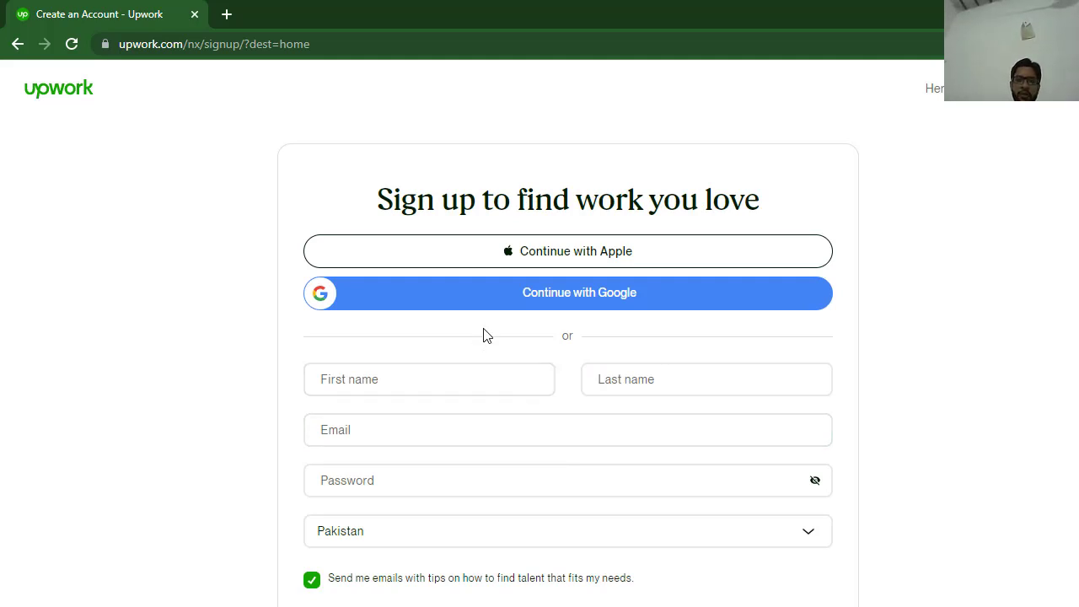
Step: Sign up with the existing Google account, agree to the Upwork Terms of Service and create the account
click(545, 301)
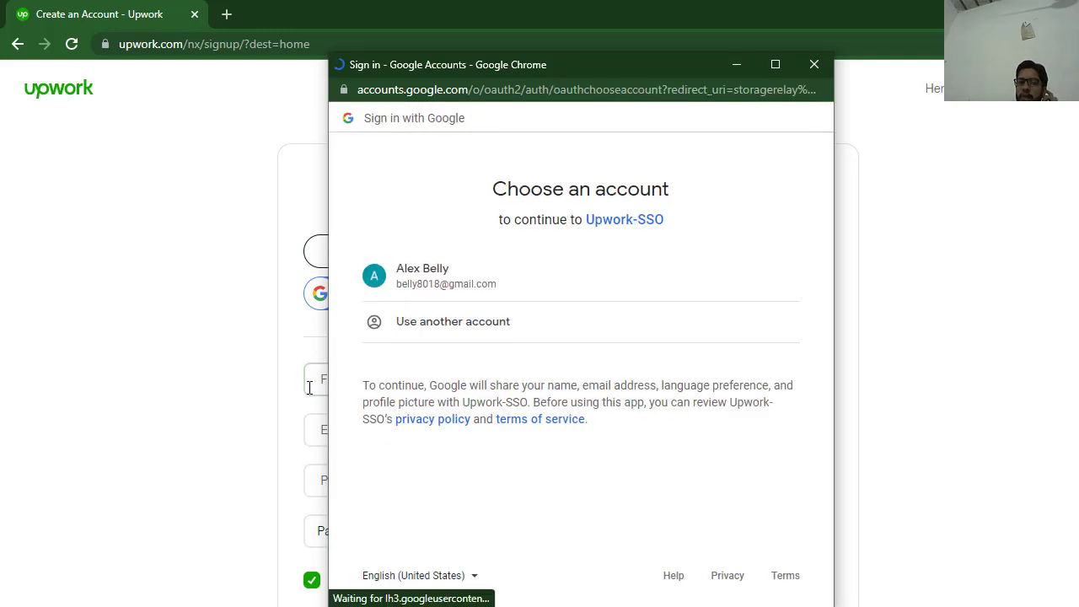
click(451, 301)
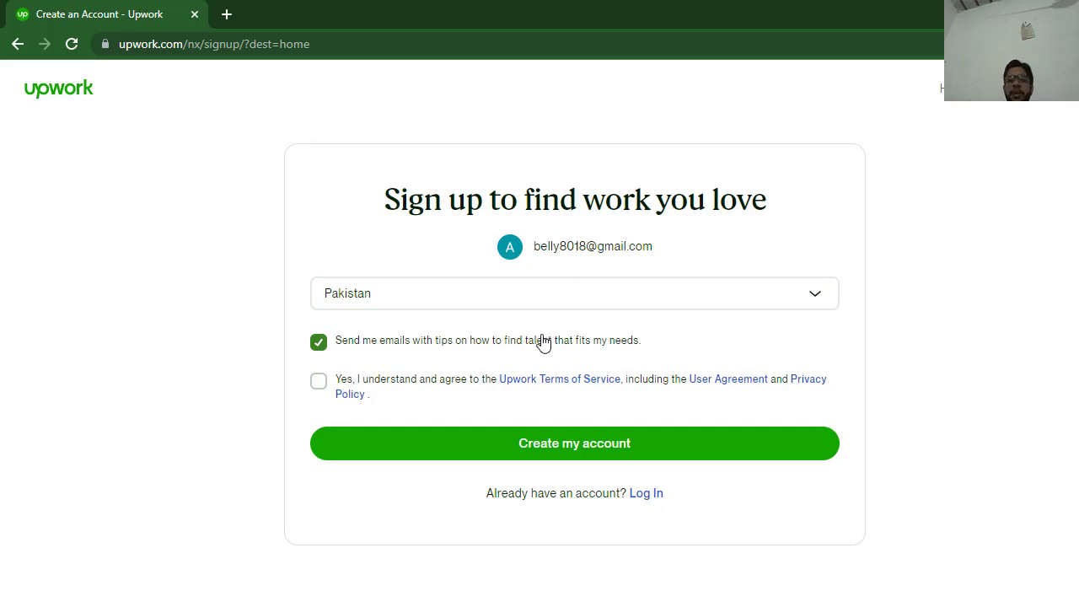
click(319, 383)
click(549, 449)
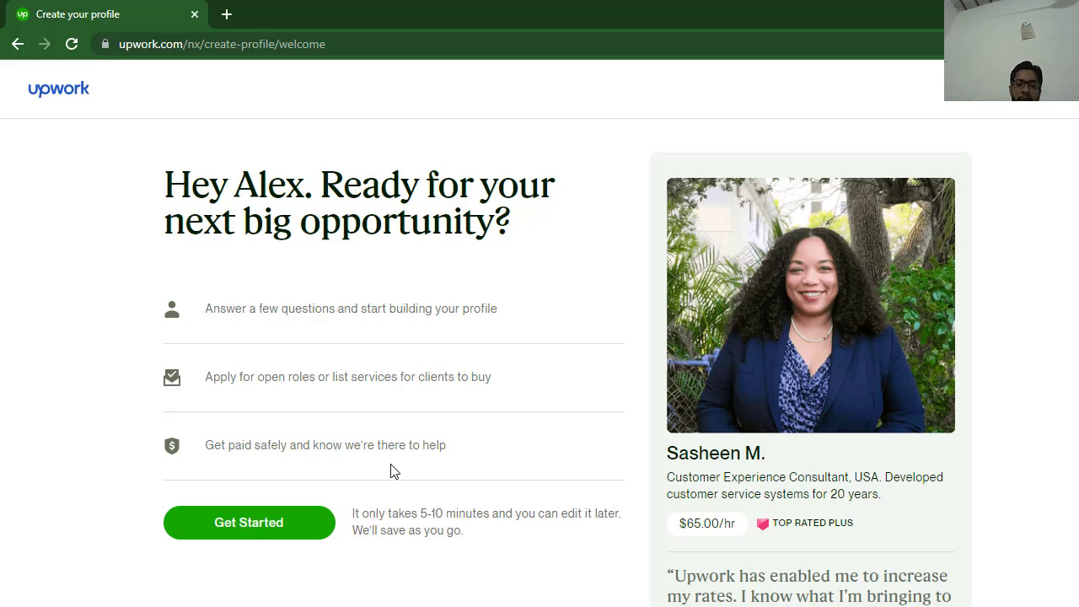
Step: Start building the profile and answer the freelancing experience question with "Yep, I've freelanced for years"
mouse_move(947, 457)
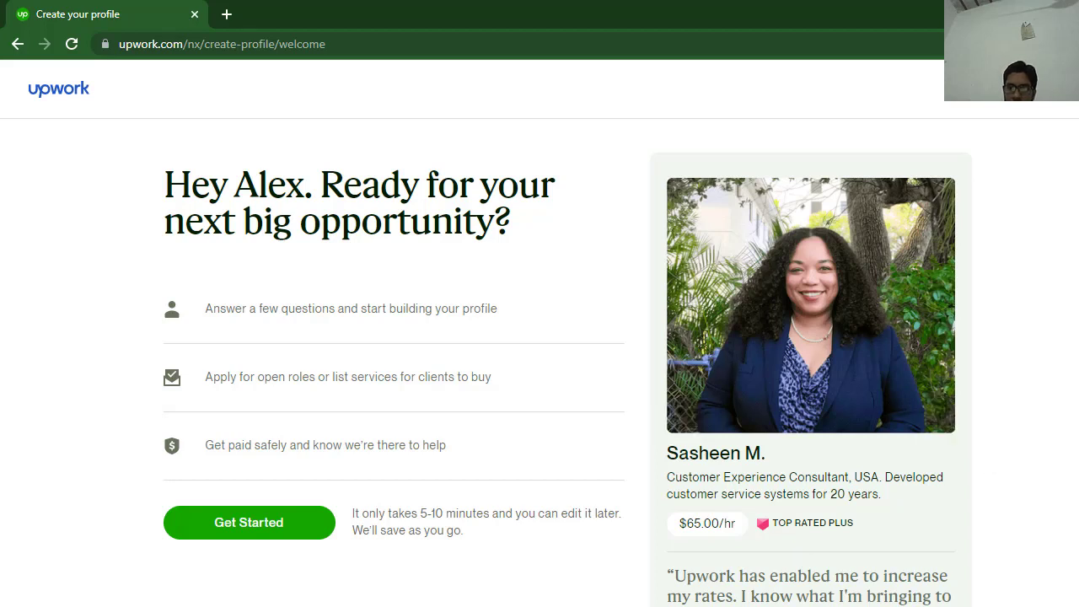
scroll(988, 457, down, 2)
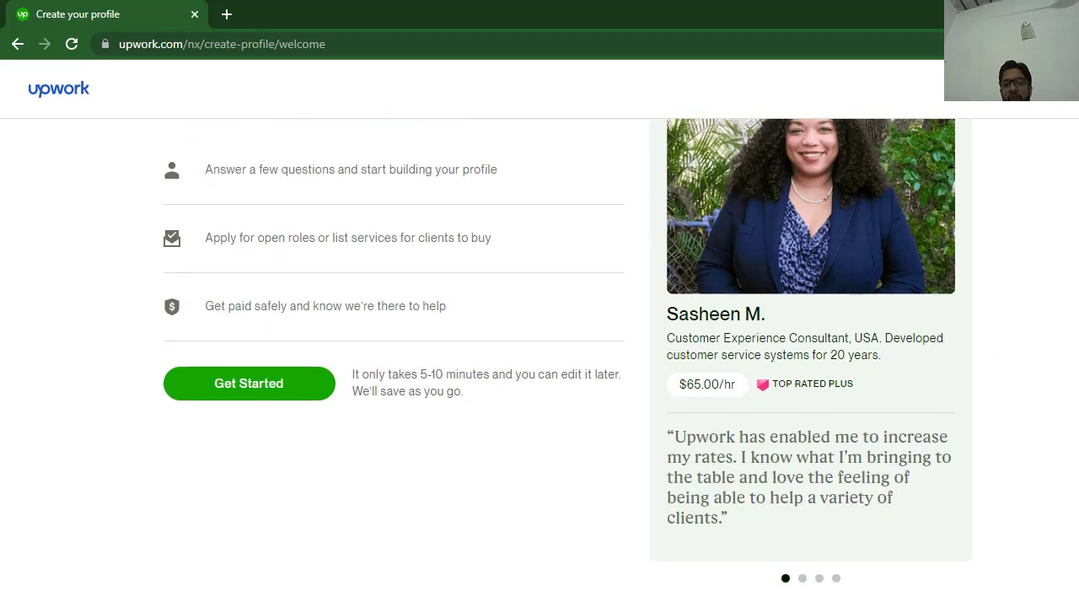
mouse_move(761, 459)
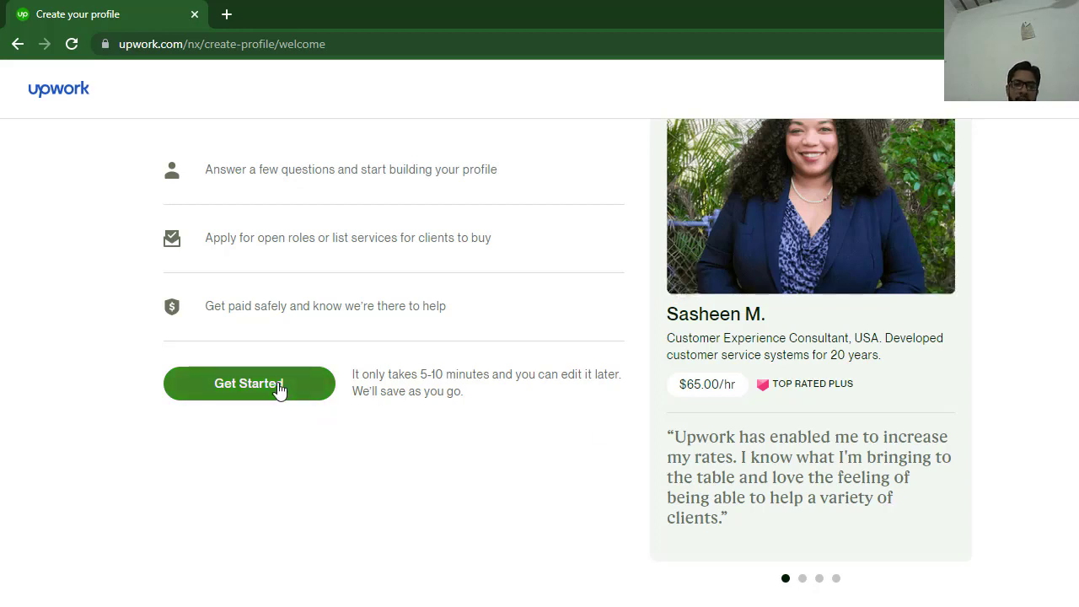
click(279, 390)
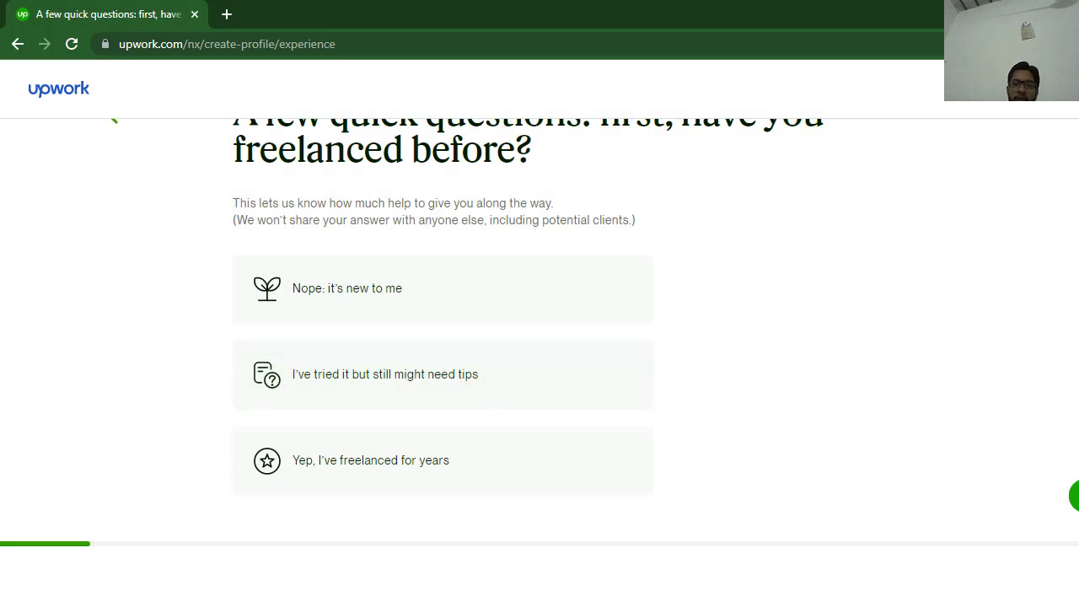
scroll(540, 330, up, 1)
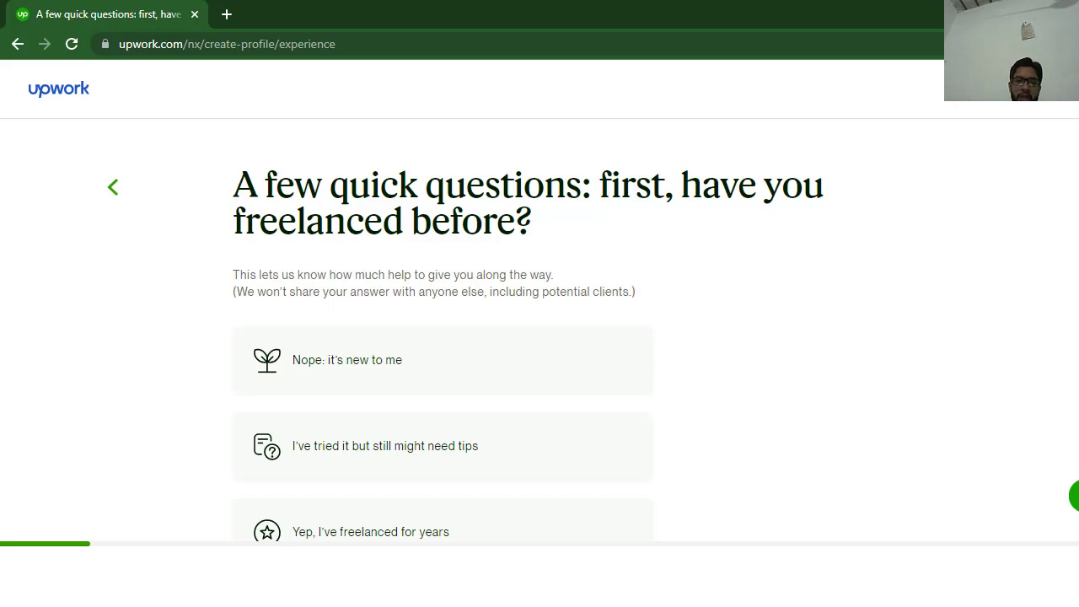
scroll(540, 337, down, 1)
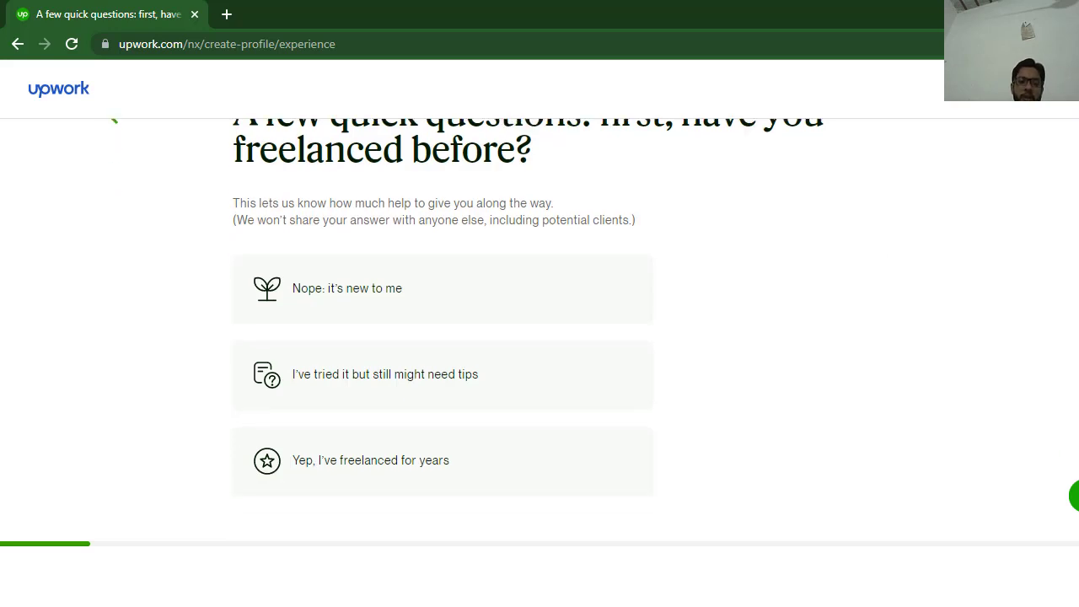
click(532, 454)
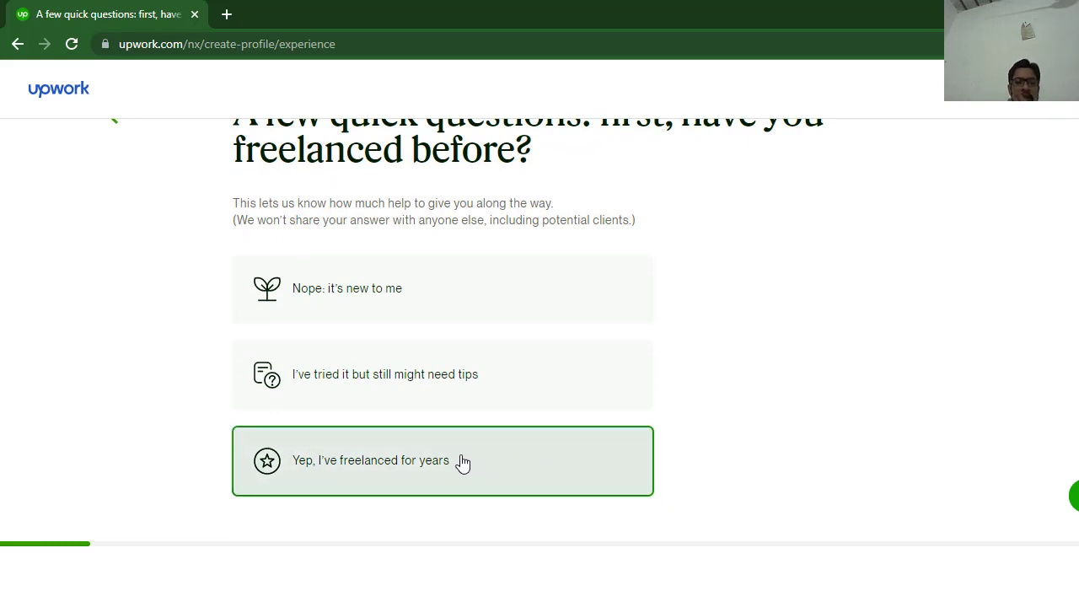
click(535, 463)
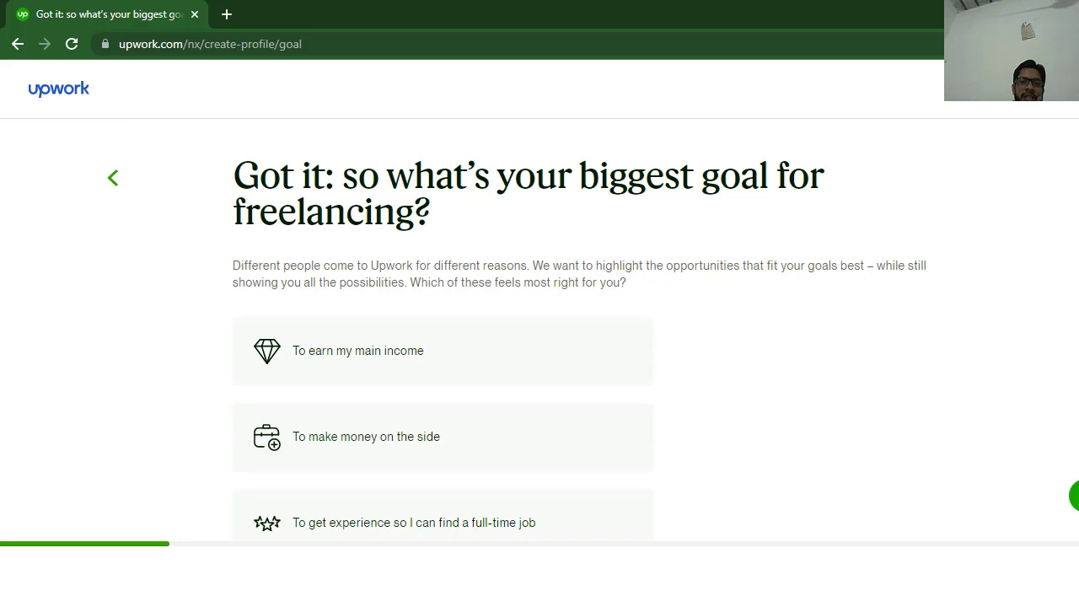
Step: Choose "To earn my main income" as the biggest goal for freelancing
scroll(539, 337, down, 1)
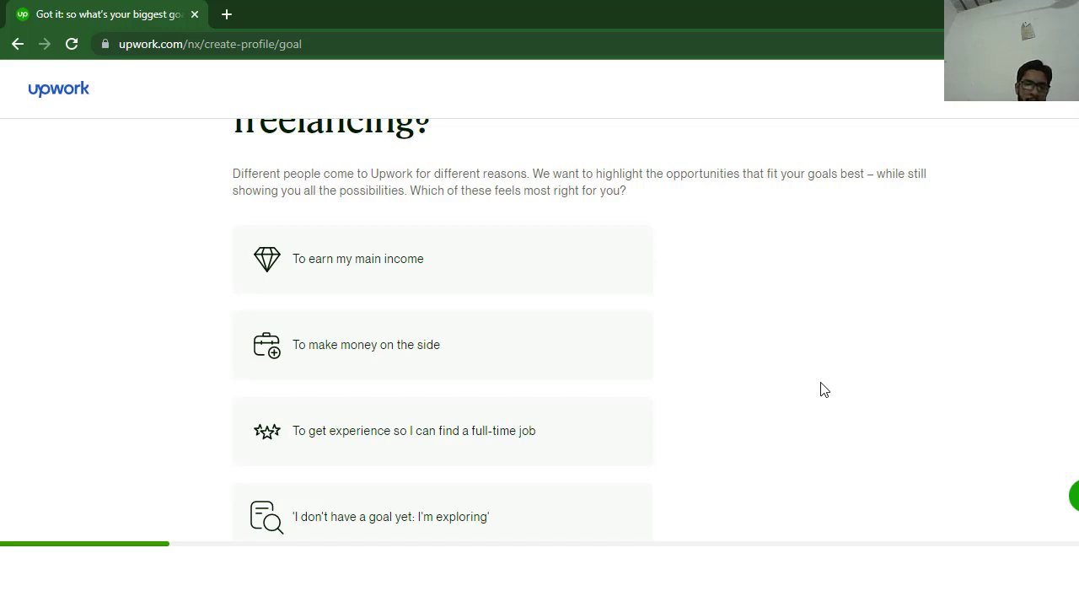
scroll(580, 329, down, 1)
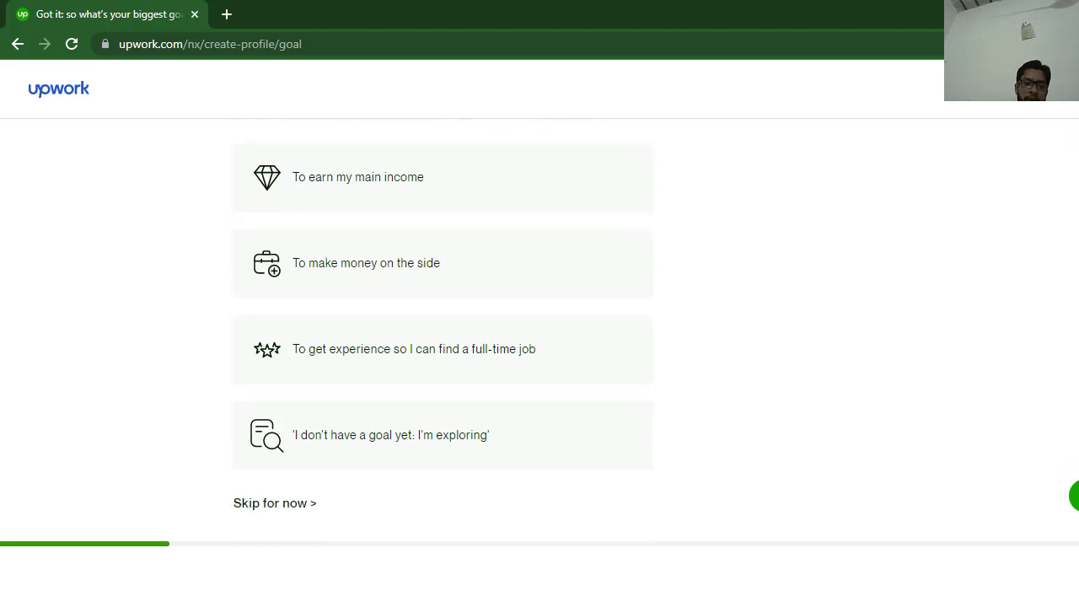
scroll(580, 330, up, 1)
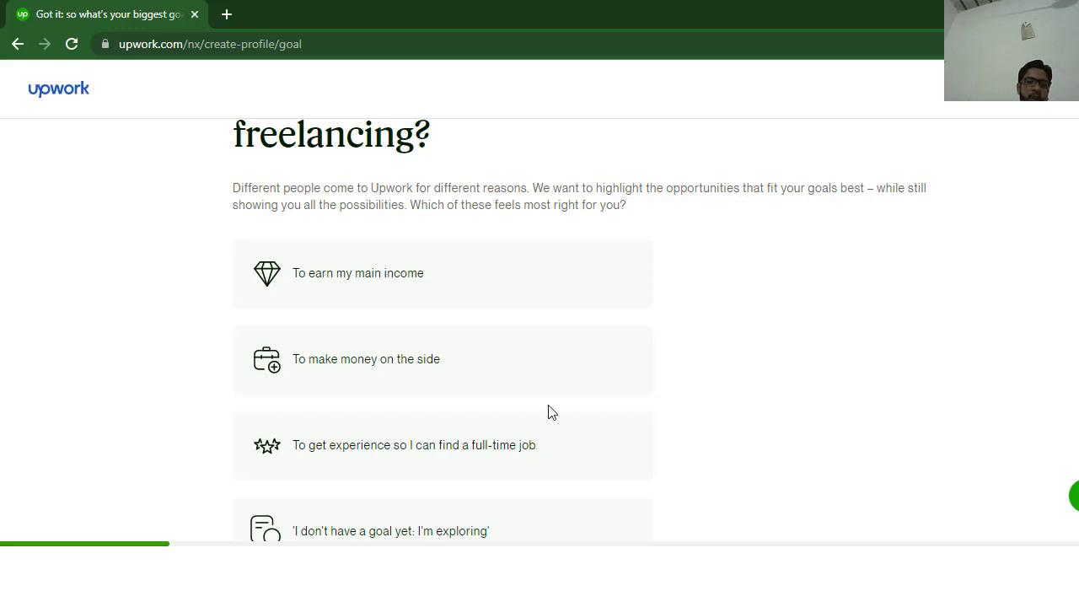
click(456, 447)
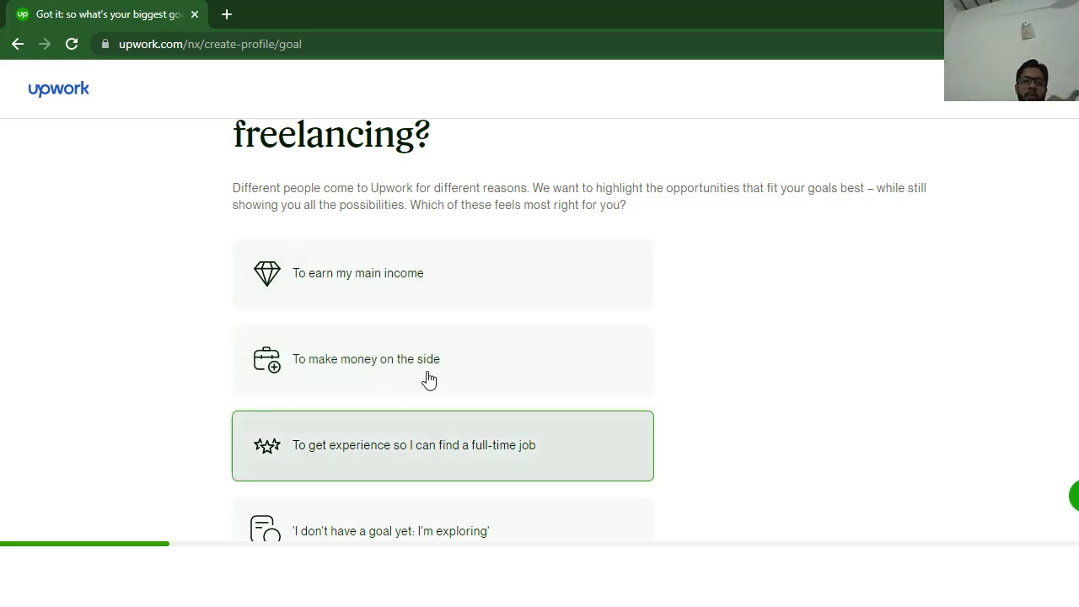
click(416, 291)
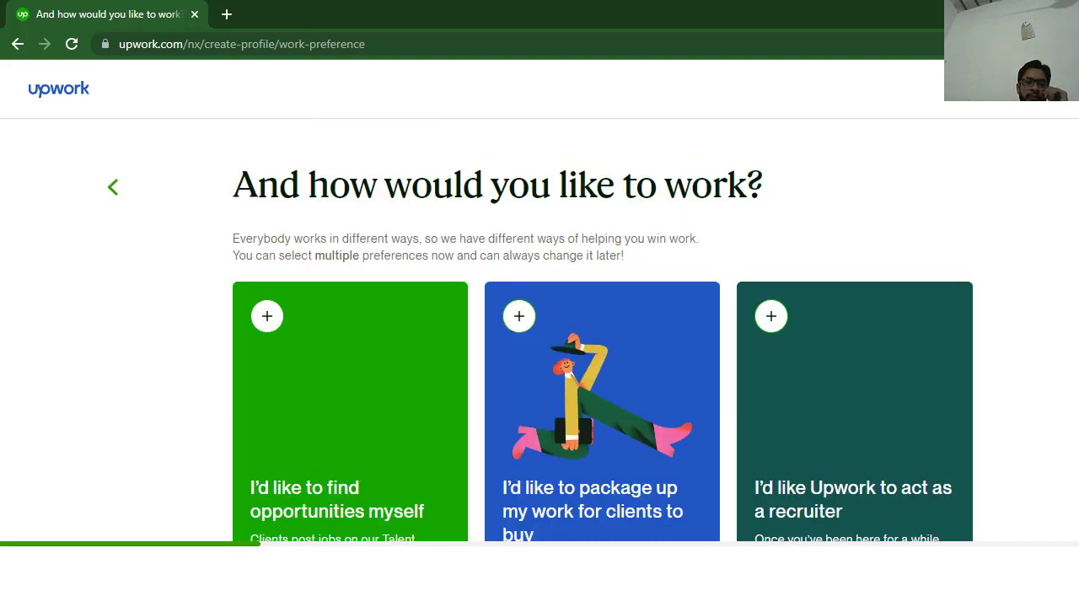
Step: Select "I'd like to find opportunities myself", enable contract-to-hire opportunities, and continue to profile creation
scroll(603, 337, down, 1)
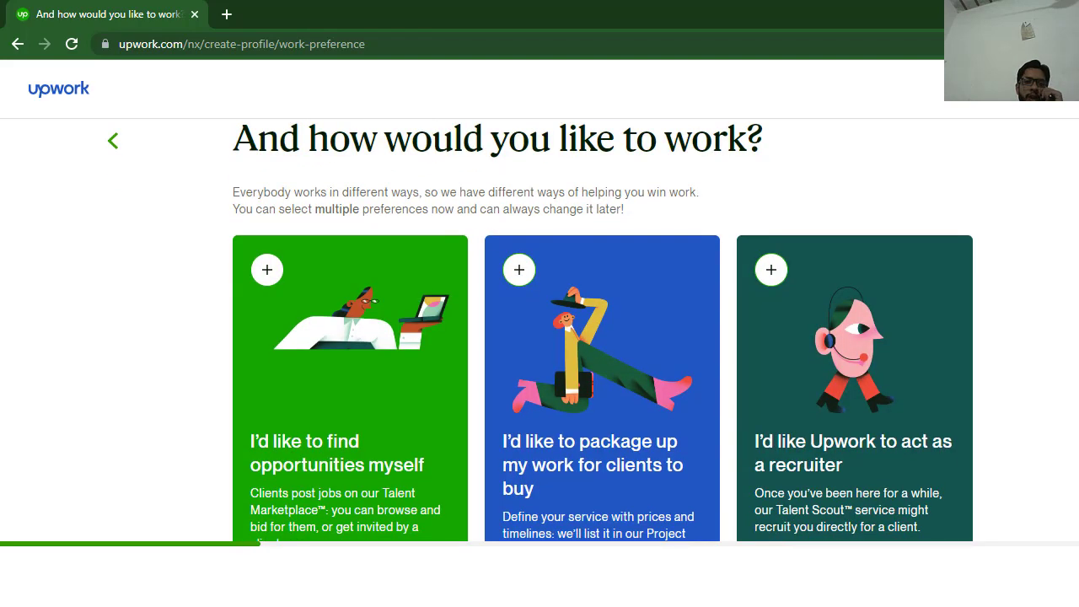
scroll(603, 337, down, 1)
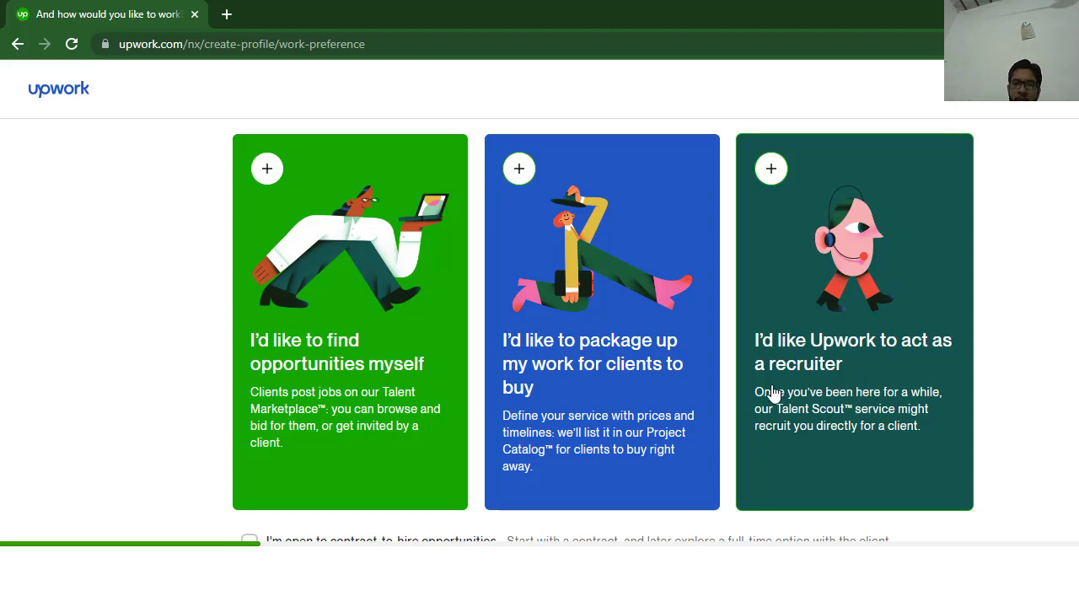
click(402, 361)
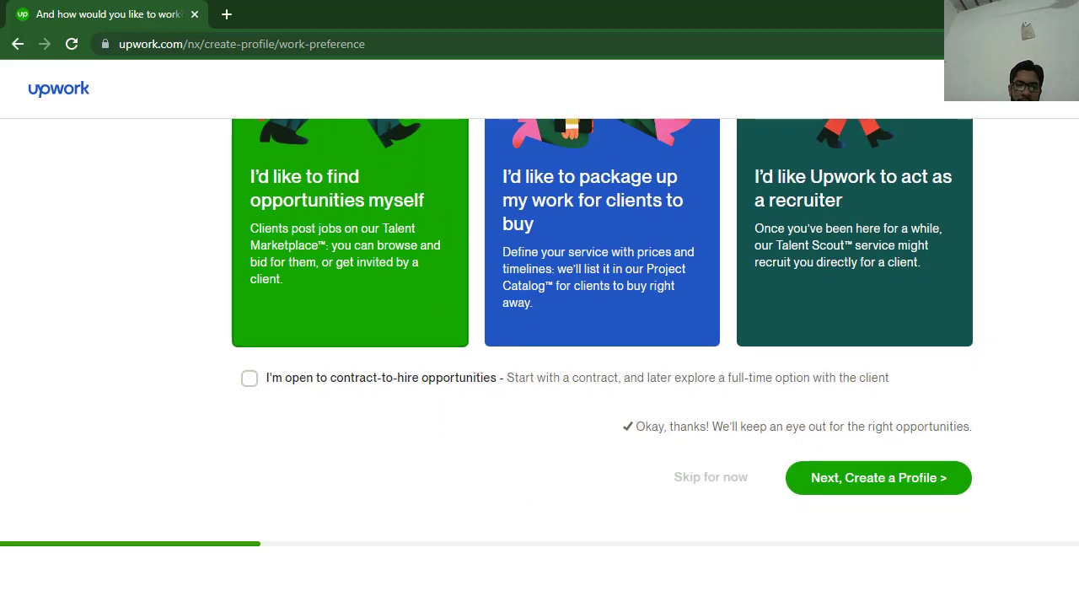
click(249, 381)
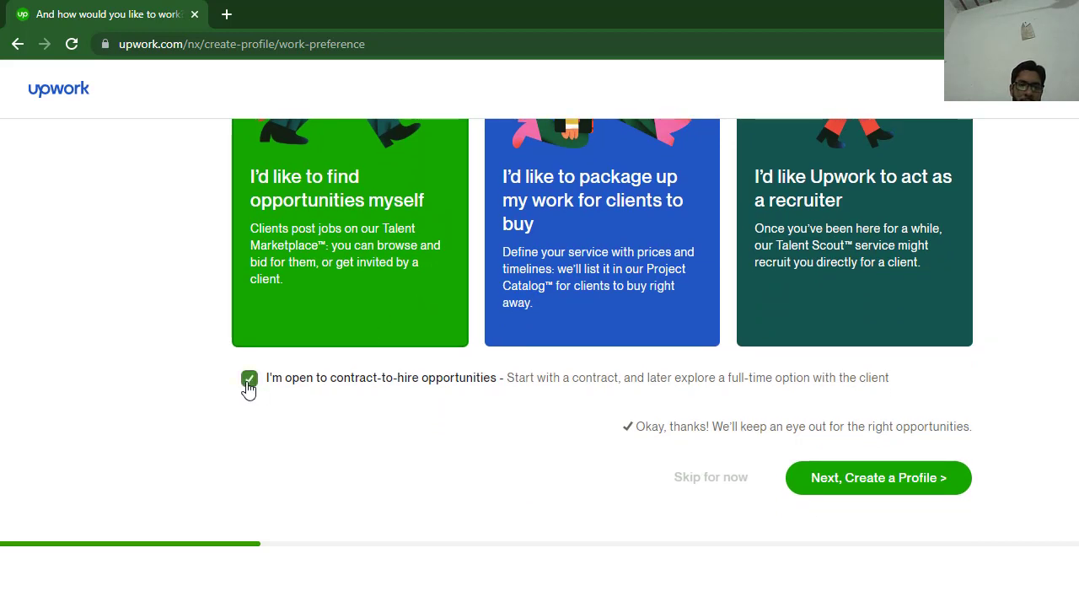
click(858, 481)
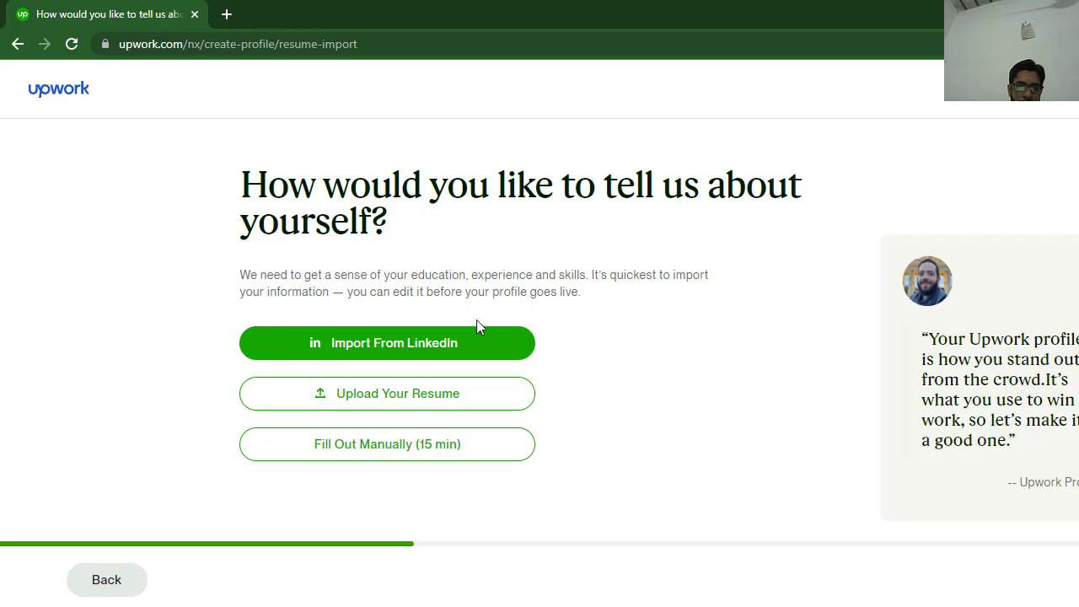
Step: Choose to fill out the freelancer profile manually
click(400, 444)
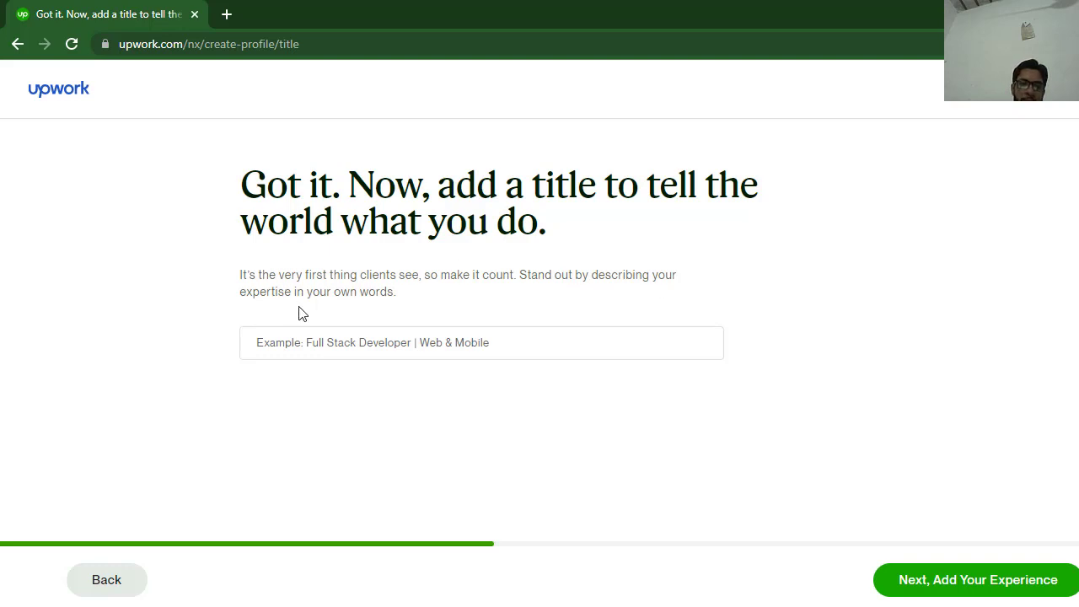
Step: Begin the profile title with a first-name introduction stating 5 Years Experience in Freelancing
click(439, 346)
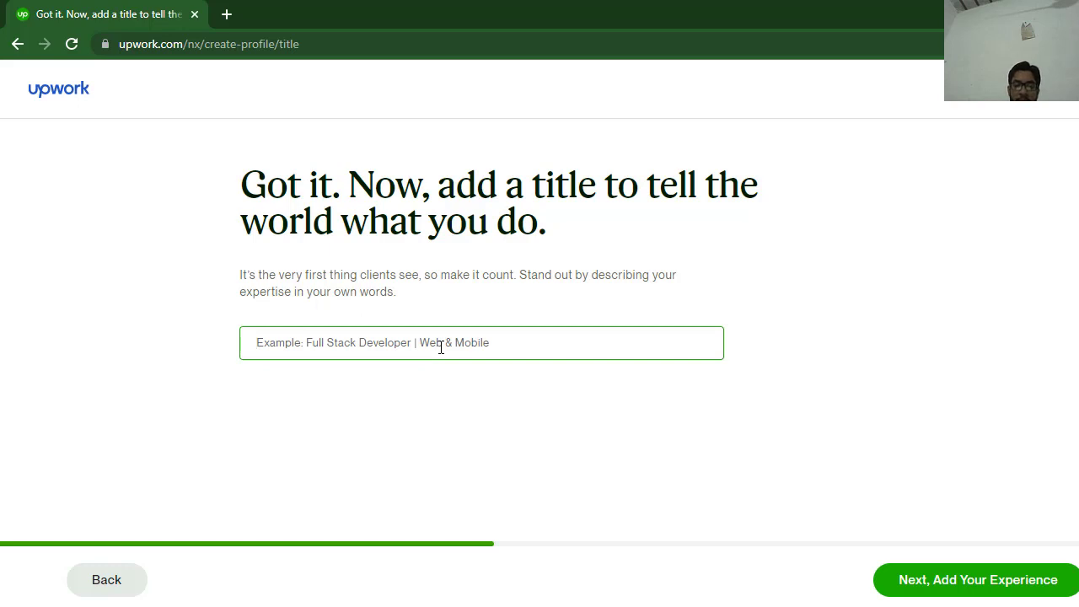
text(Hi,)
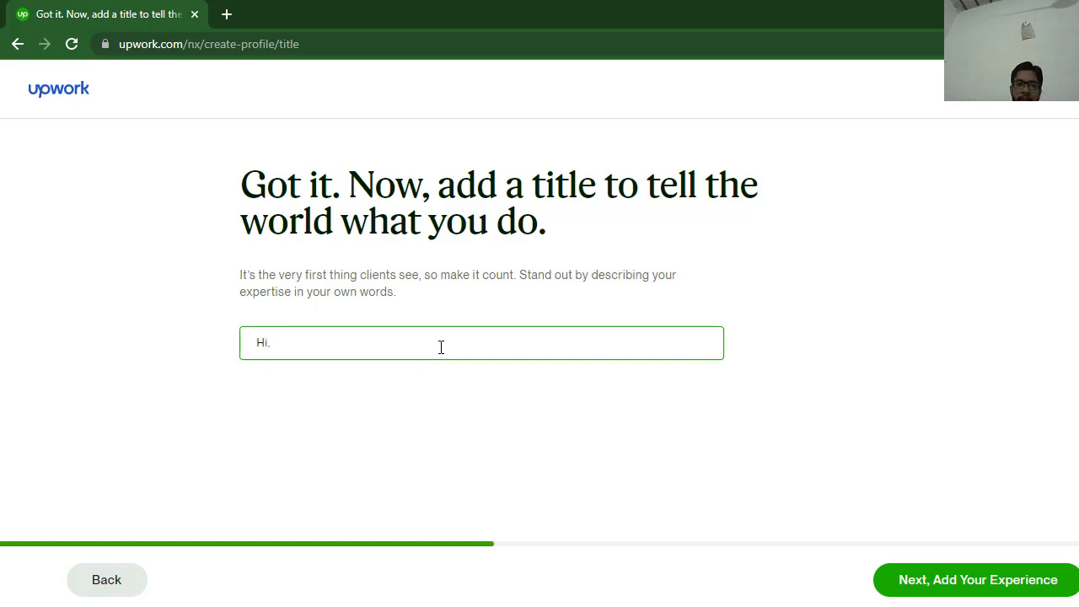
text( I'm Alex and I)
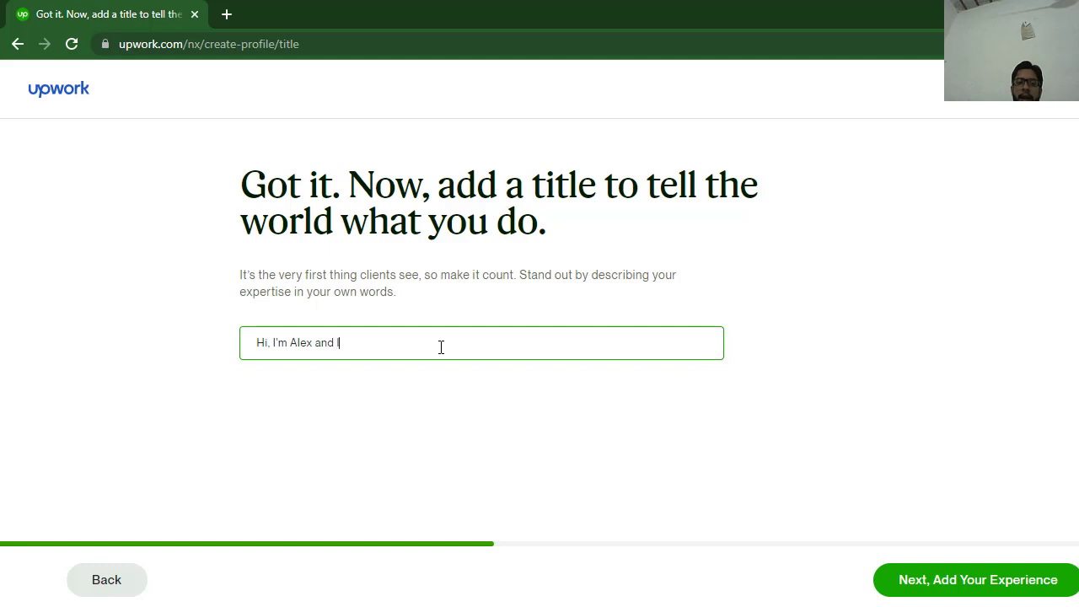
text( have 5 Years Expe)
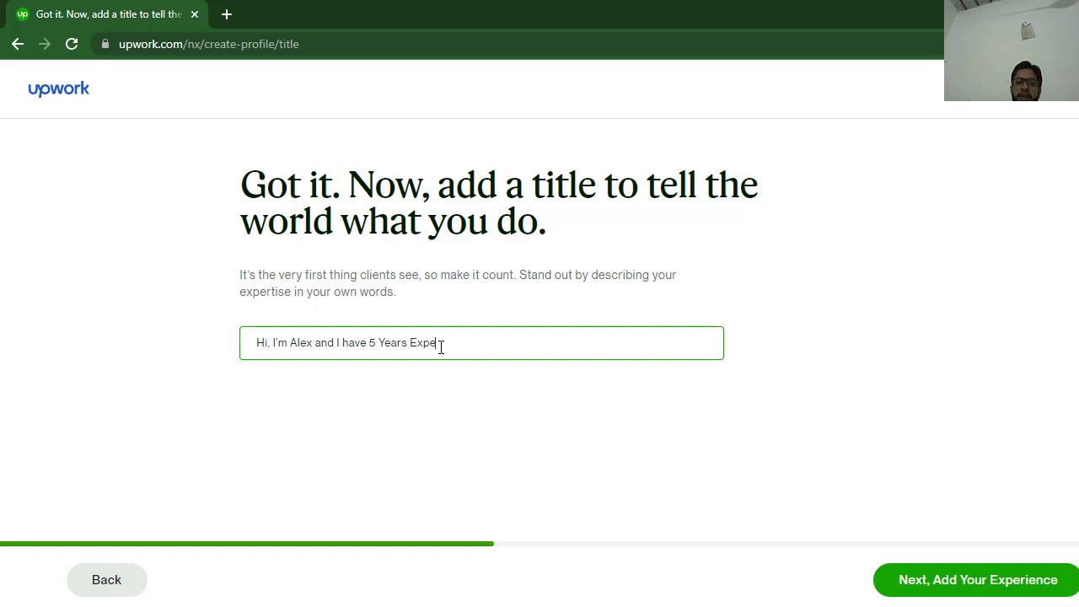
text(rience in )
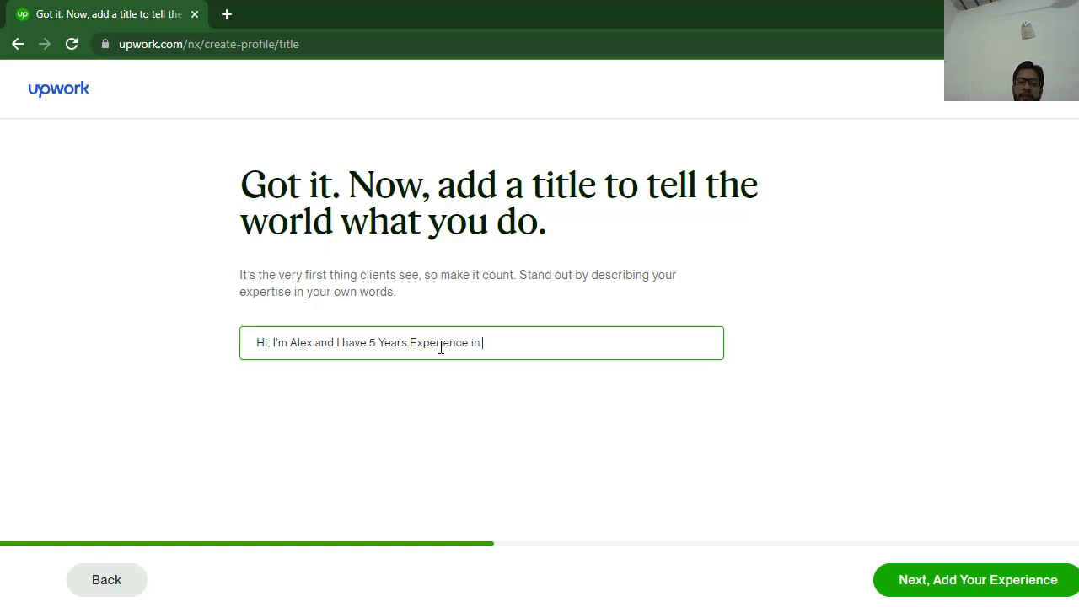
text(Freelancing)
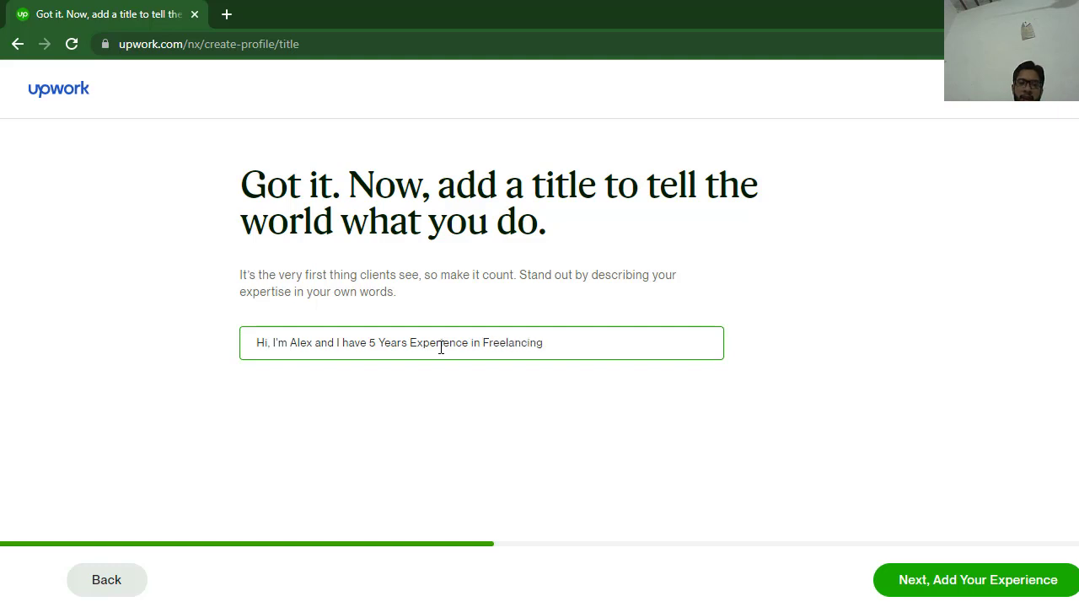
text(a)
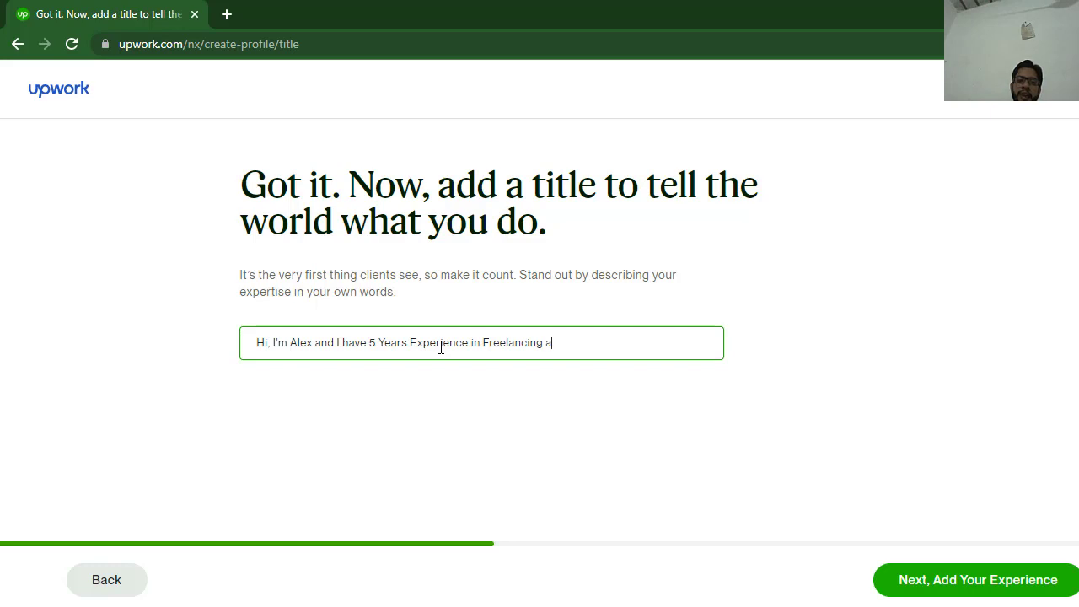
key(BackSpace)
Step: Extend the title with "I have Expertise in Graphic Designing, Amazon Wholesale, SEO," and try to continue to the experience section
text(I have )
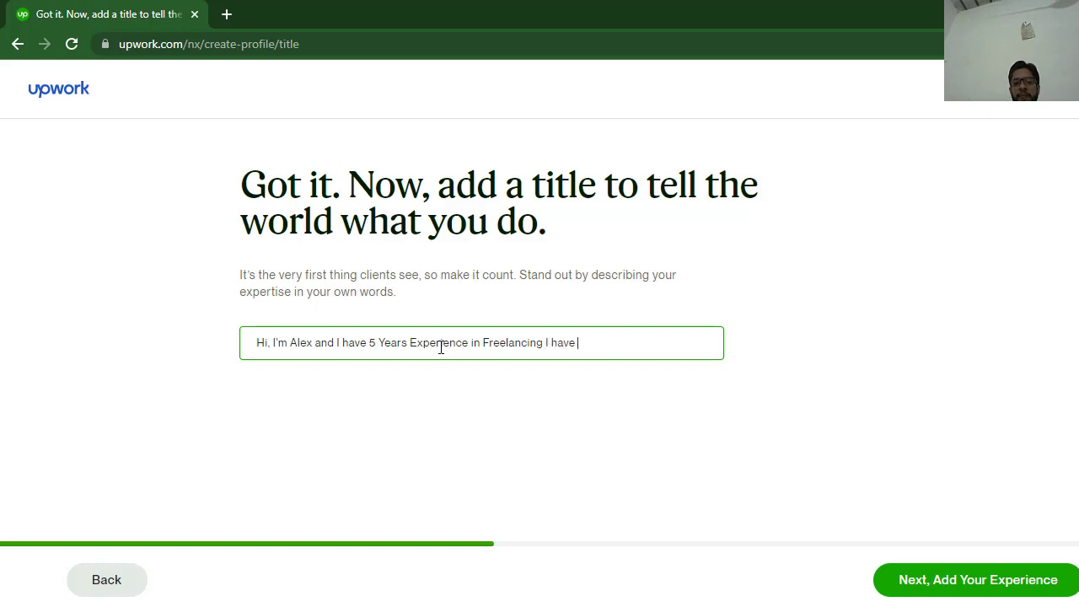
text(Expertise in Grafic)
key(BackSpace)
key(BackSpace)
key(BackSpace)
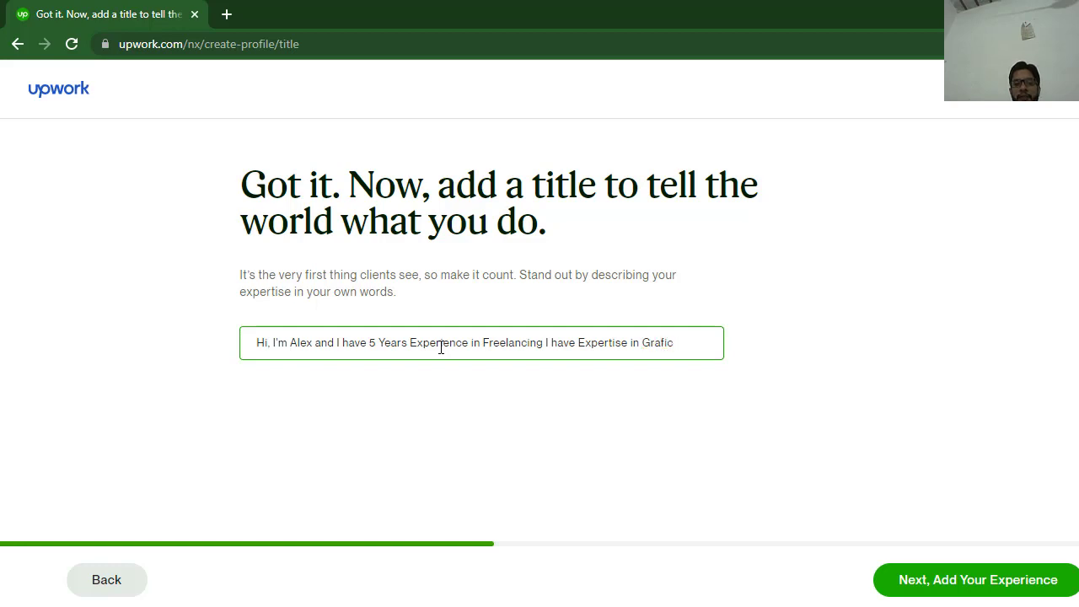
text(phic)
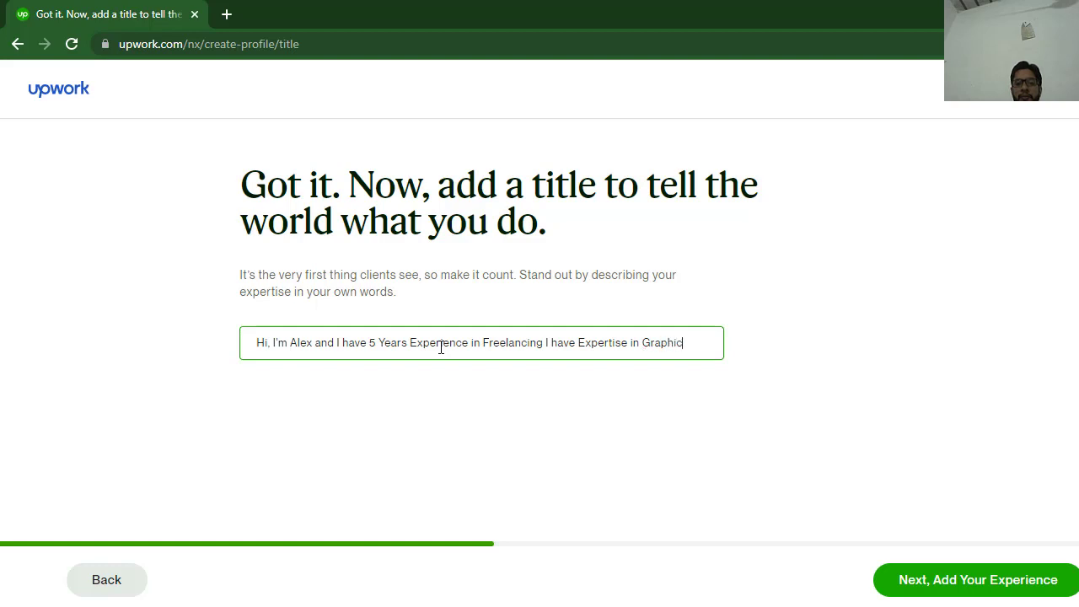
text( Designing)
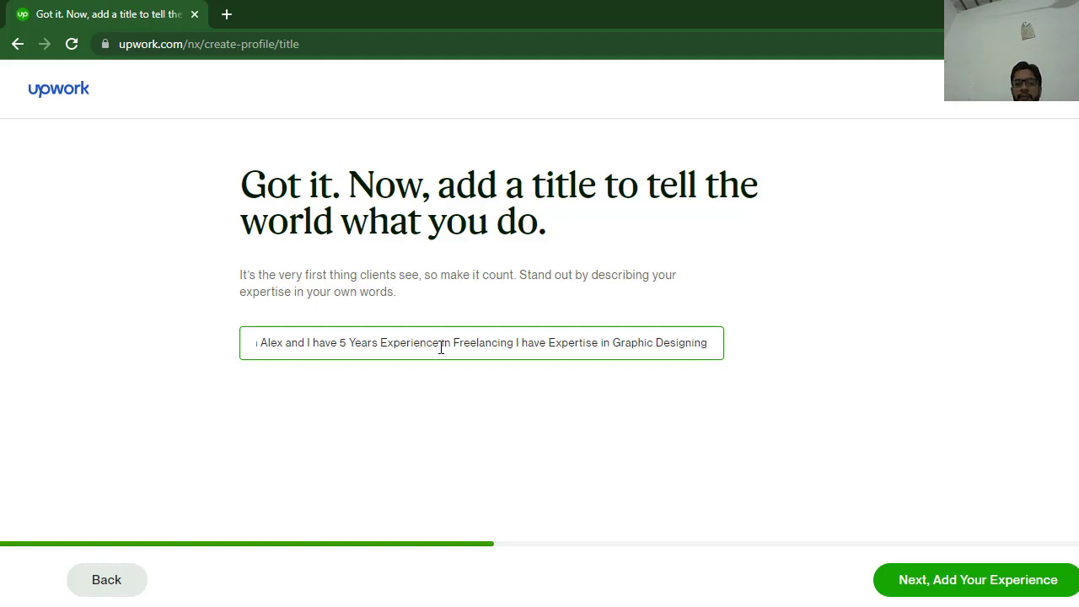
text( ,)
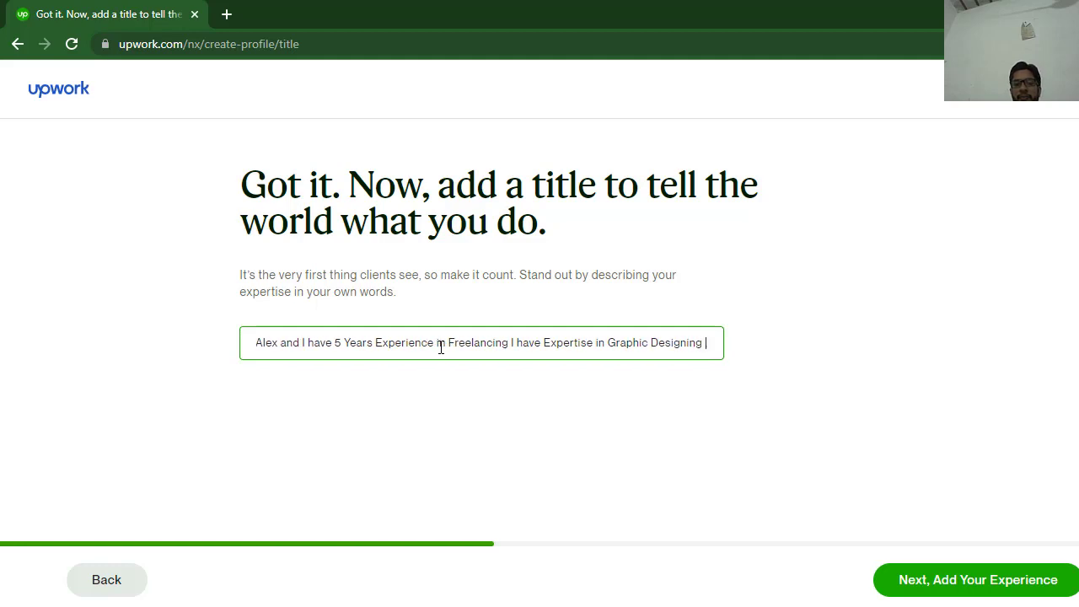
key(BackSpace)
key(BackSpace)
key(BackSpace)
text(.)
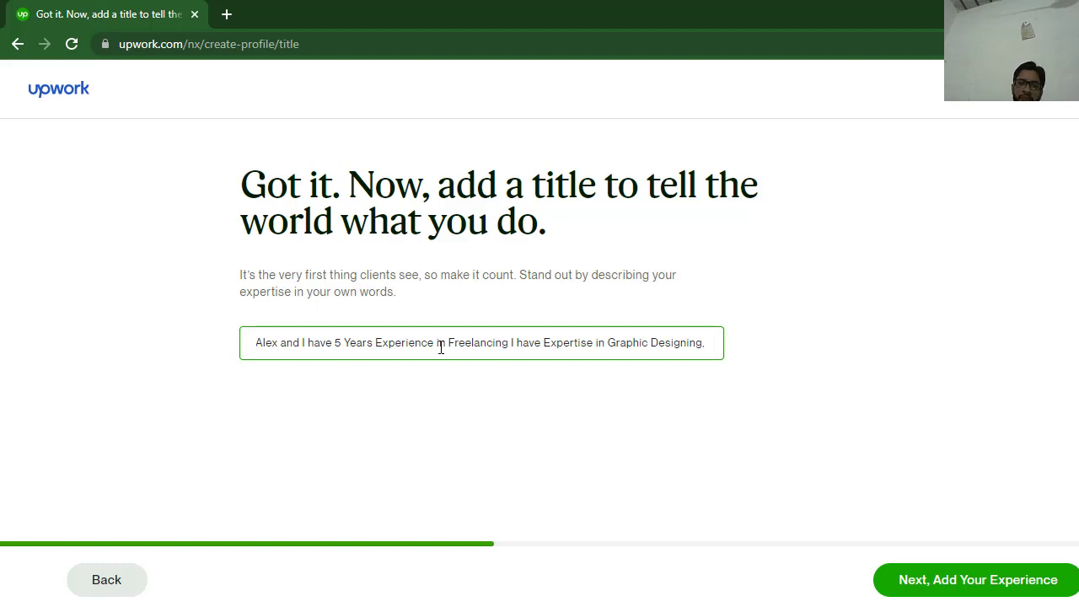
key(BackSpace)
text(, A)
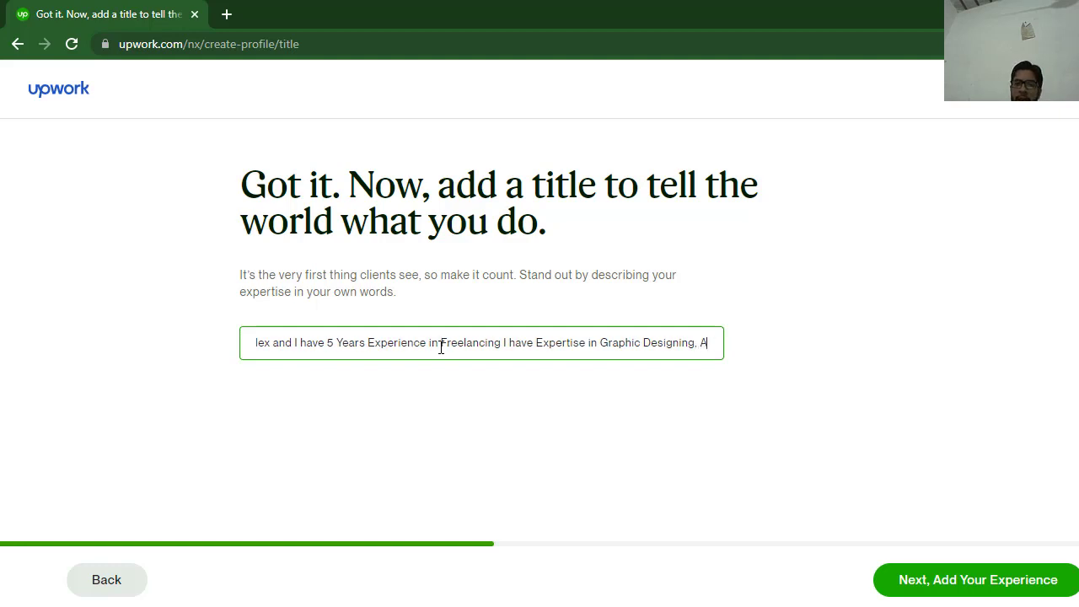
text(mazon H)
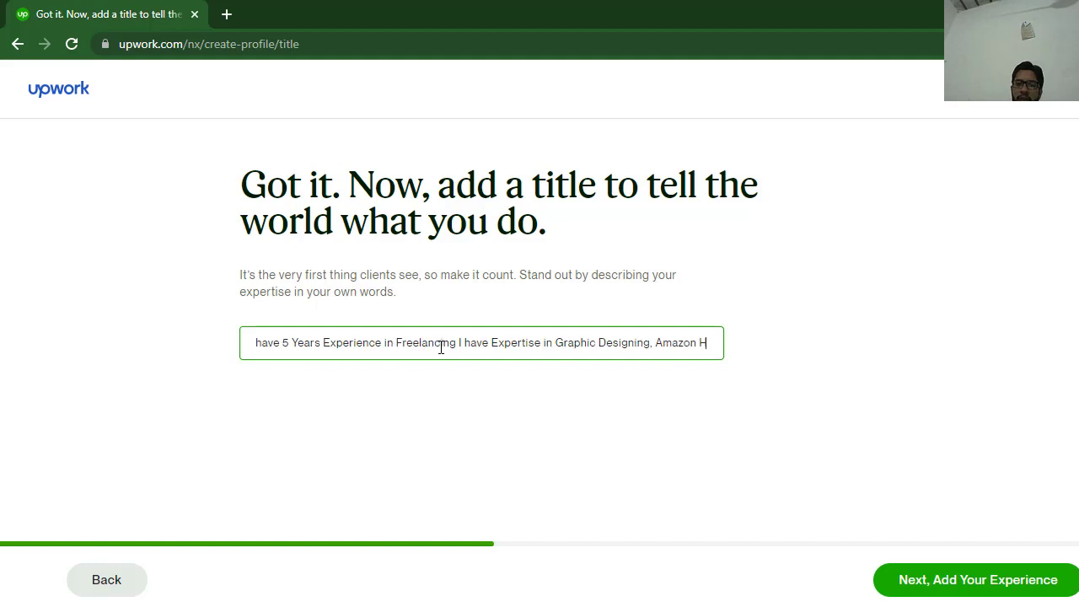
key(BackSpace)
text(Wholesale)
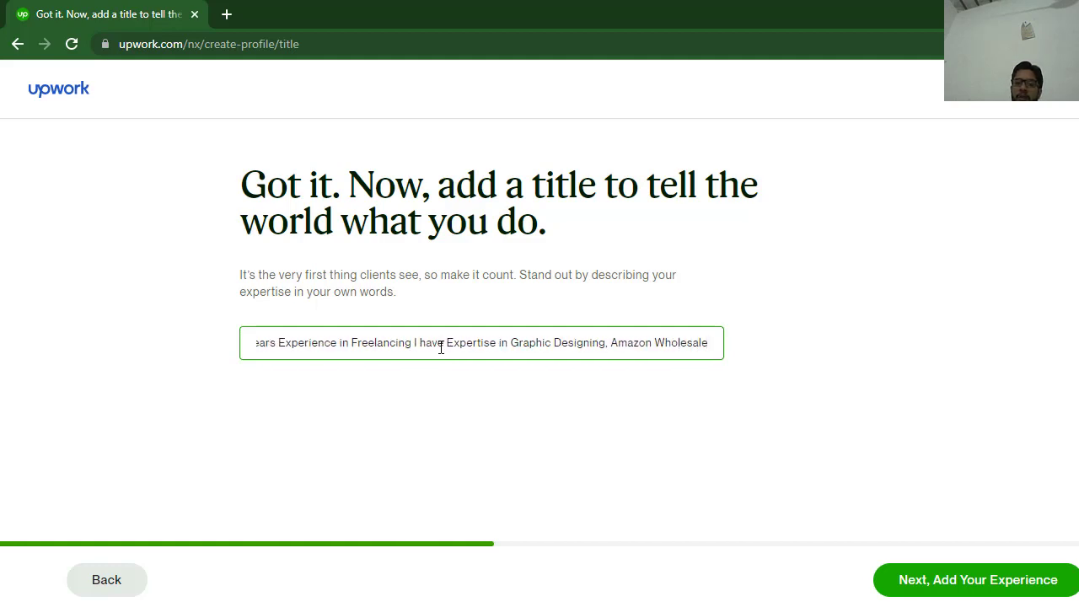
text(, )
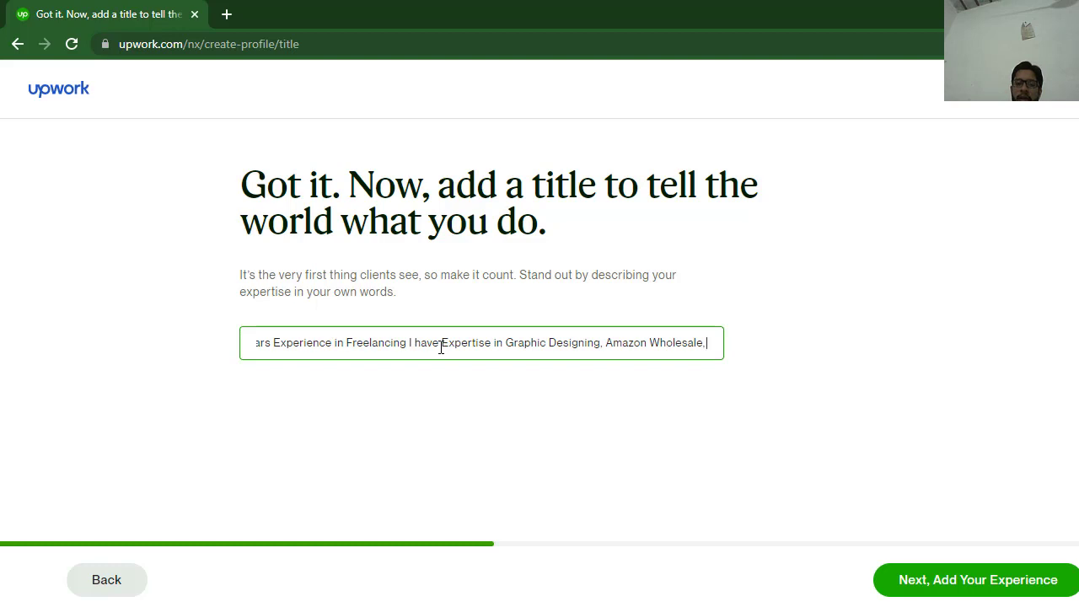
text(Seo)
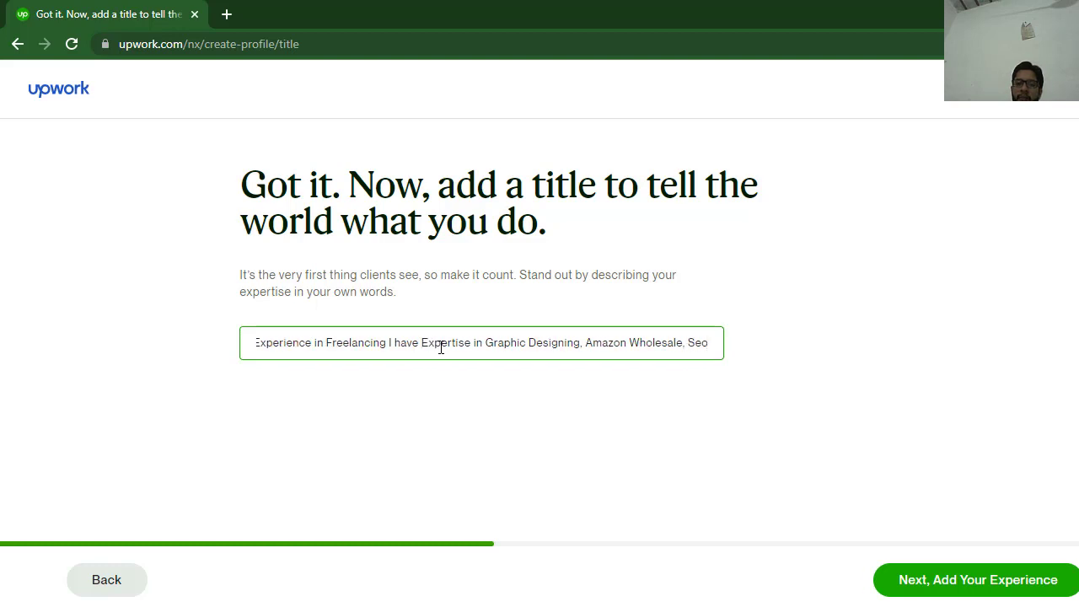
key(BackSpace)
key(BackSpace)
text(EO,)
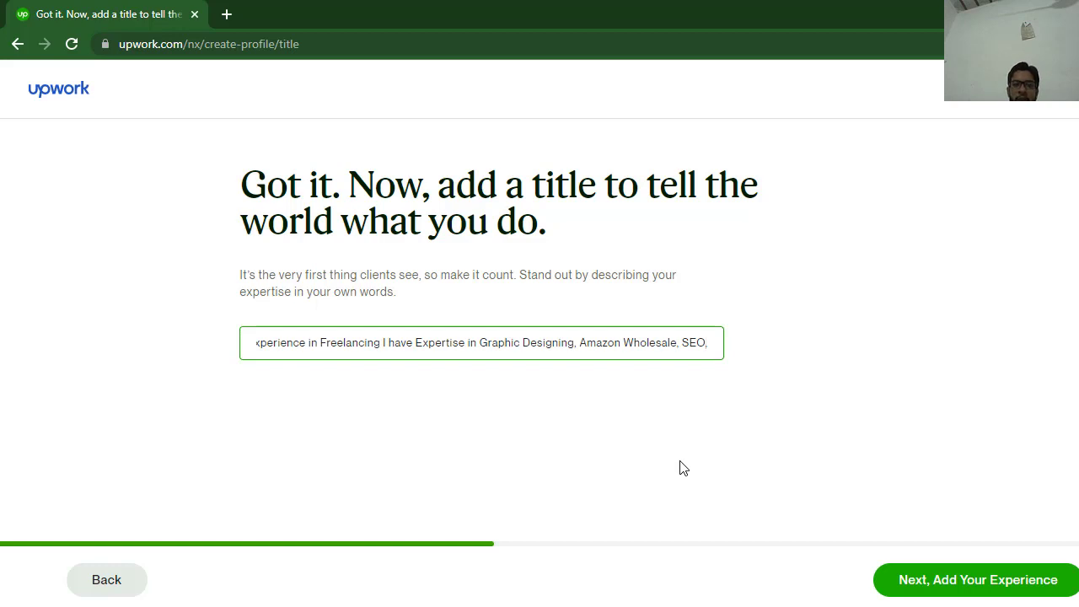
click(1011, 591)
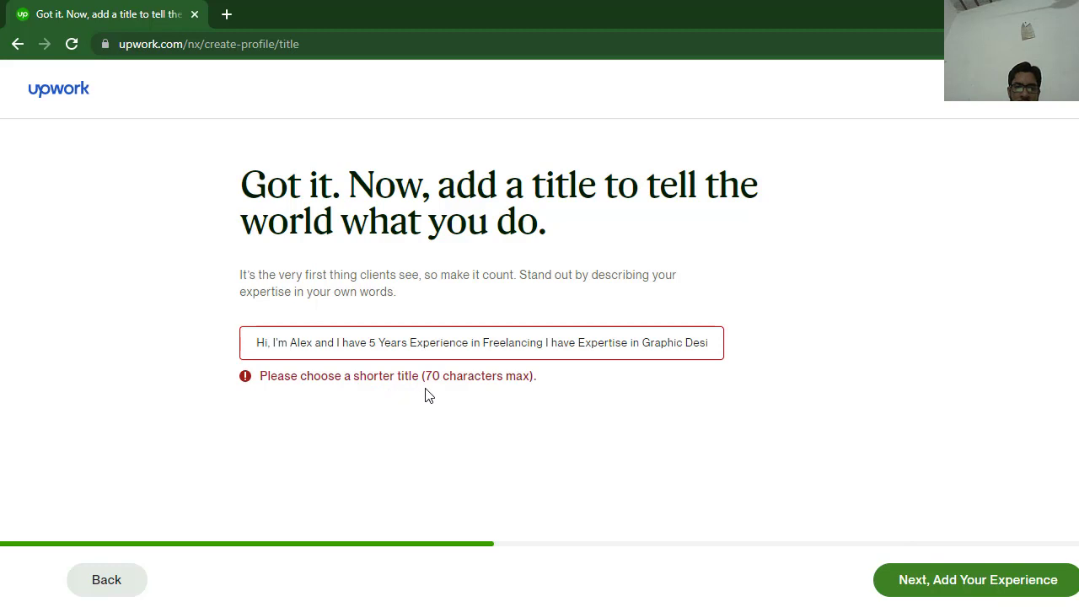
Step: Replace the profile title with "I'll do SEO for your Site and get Ranked on Google First page" and continue to the experience section
double_click(506, 342)
triple_click(506, 342)
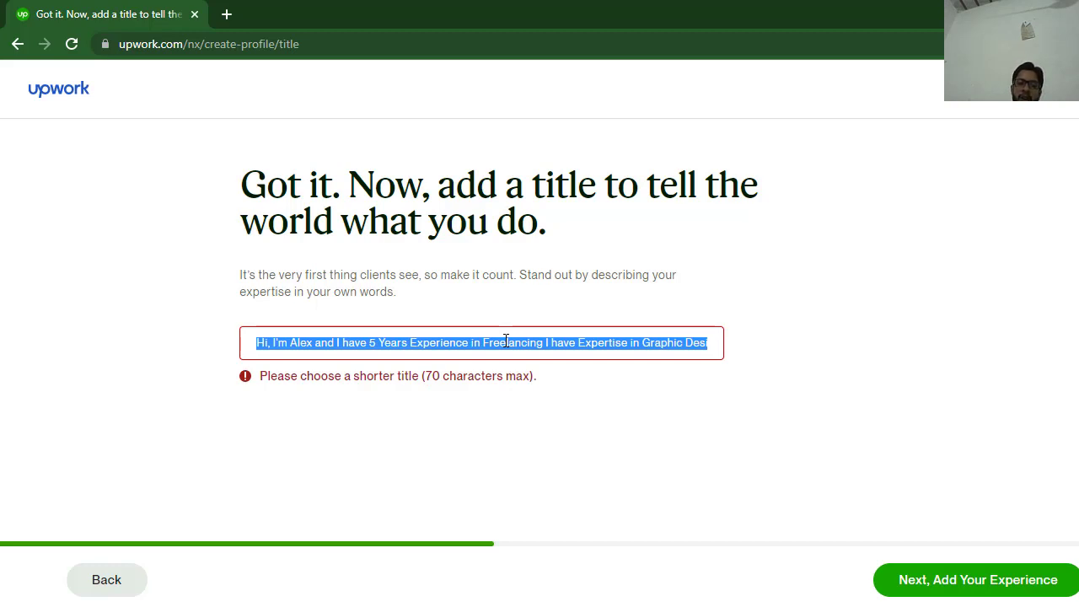
text(I'll)
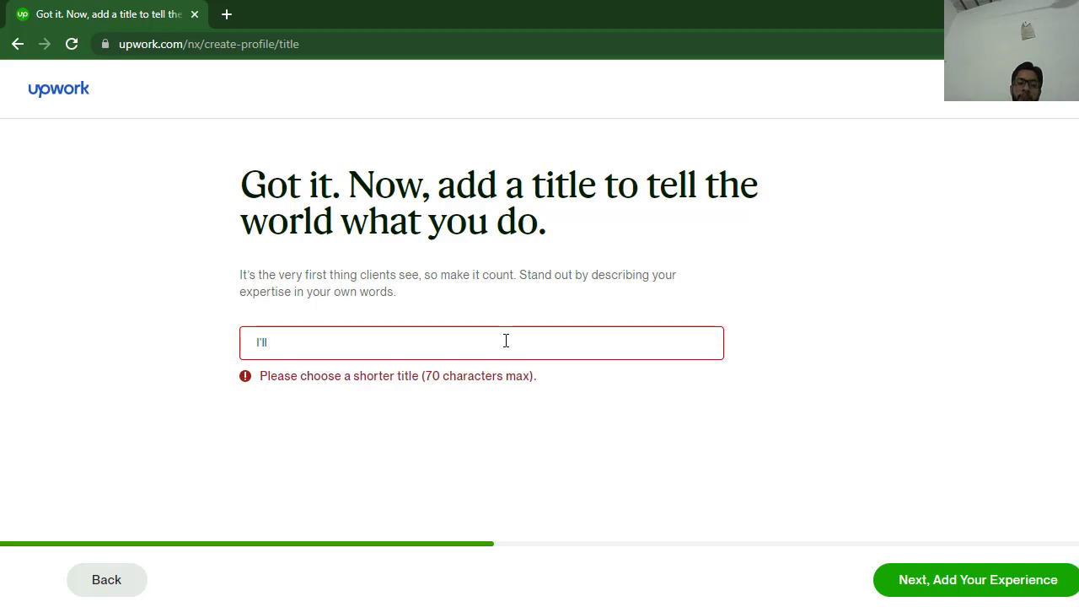
text( Do)
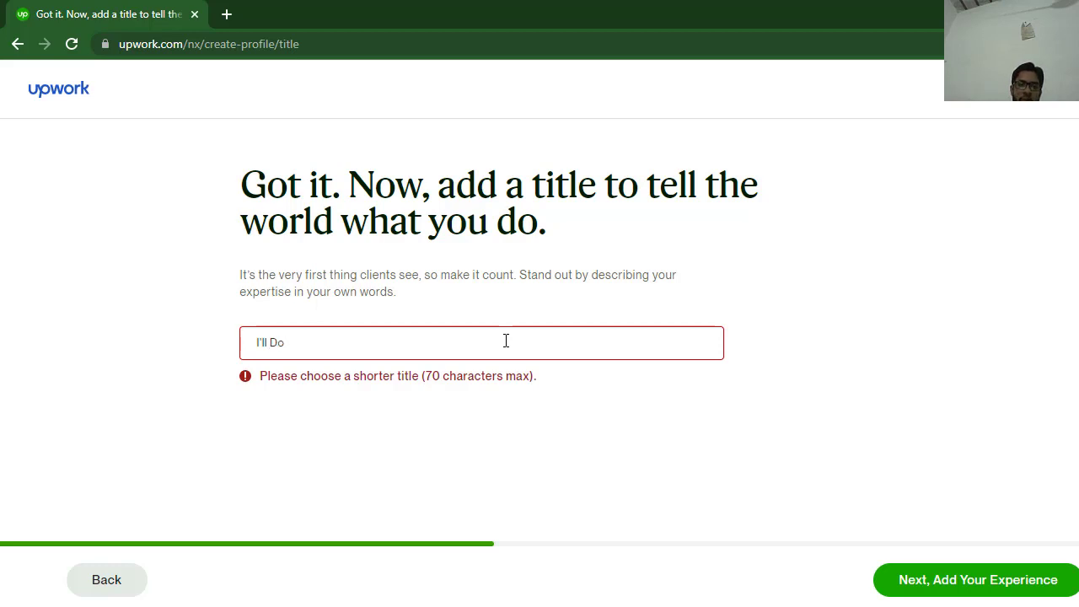
key(BackSpace)
key(BackSpace)
text(do SEO for)
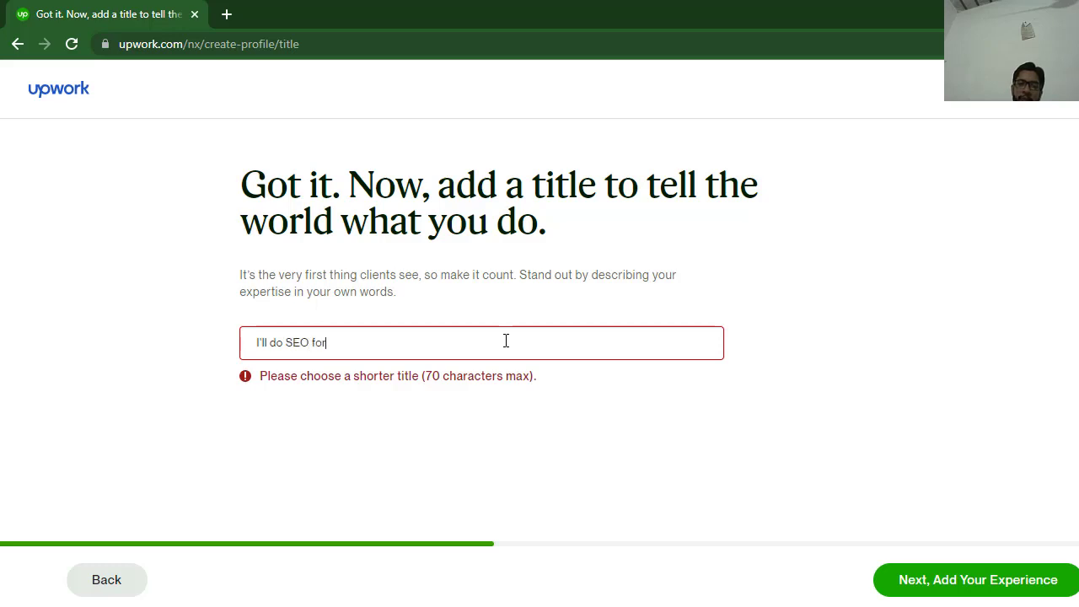
text( your Site a)
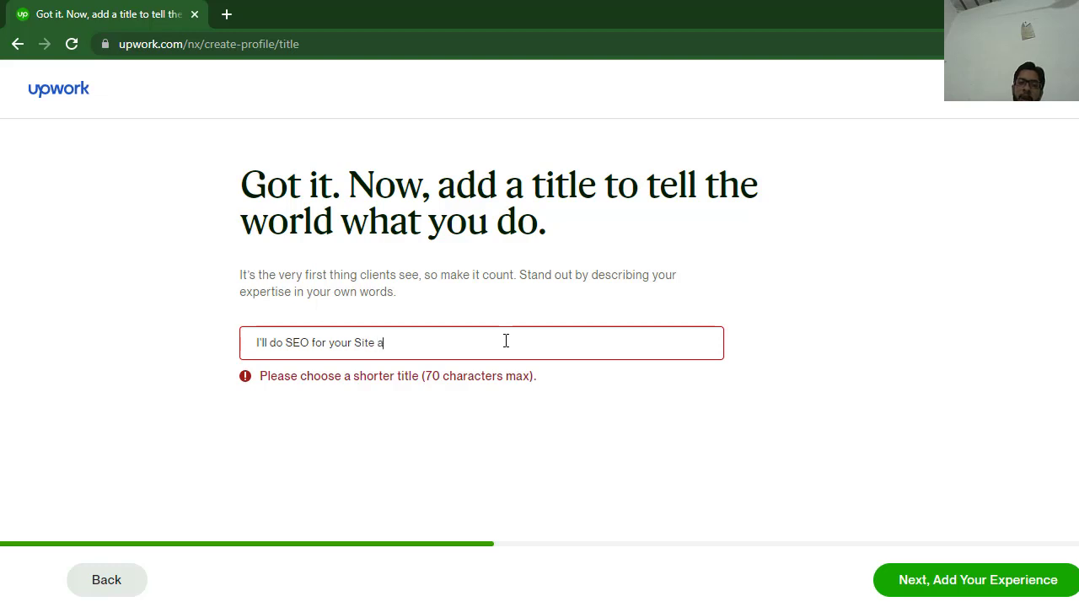
text(nd get Ranked on )
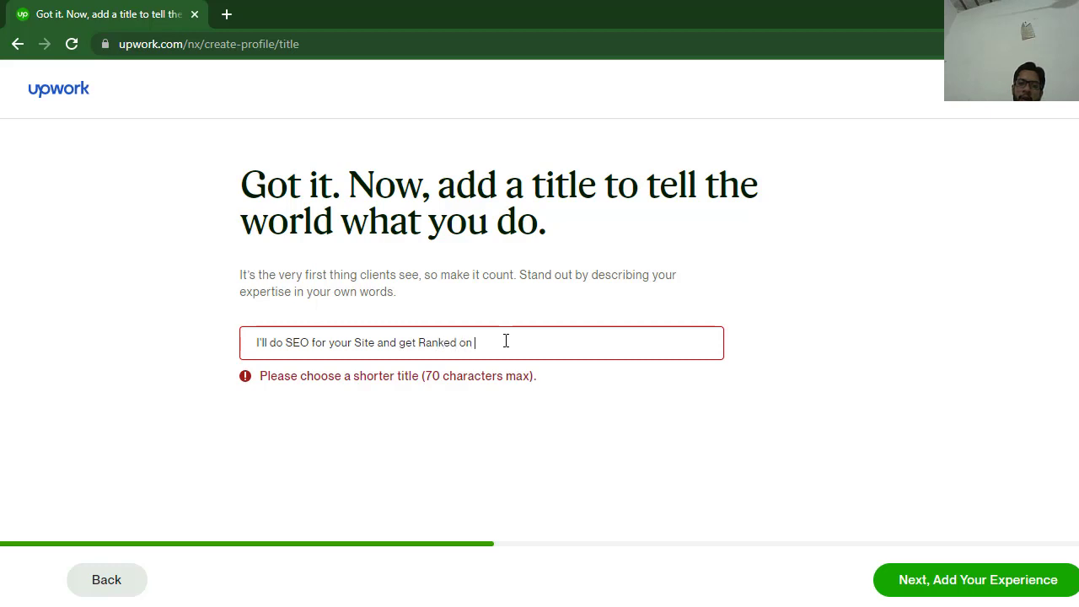
text(Google First page)
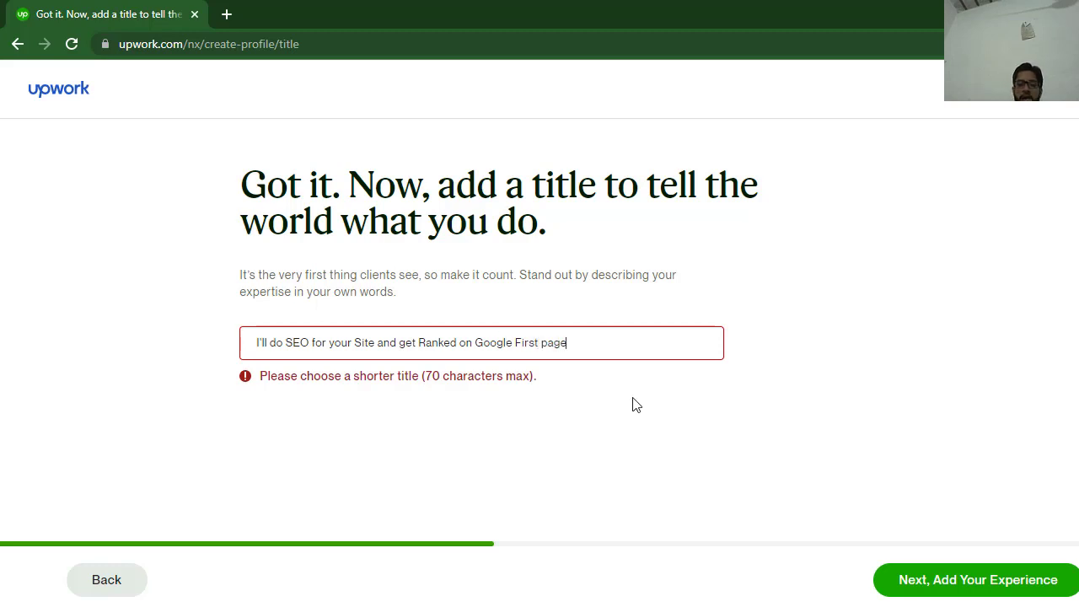
click(927, 581)
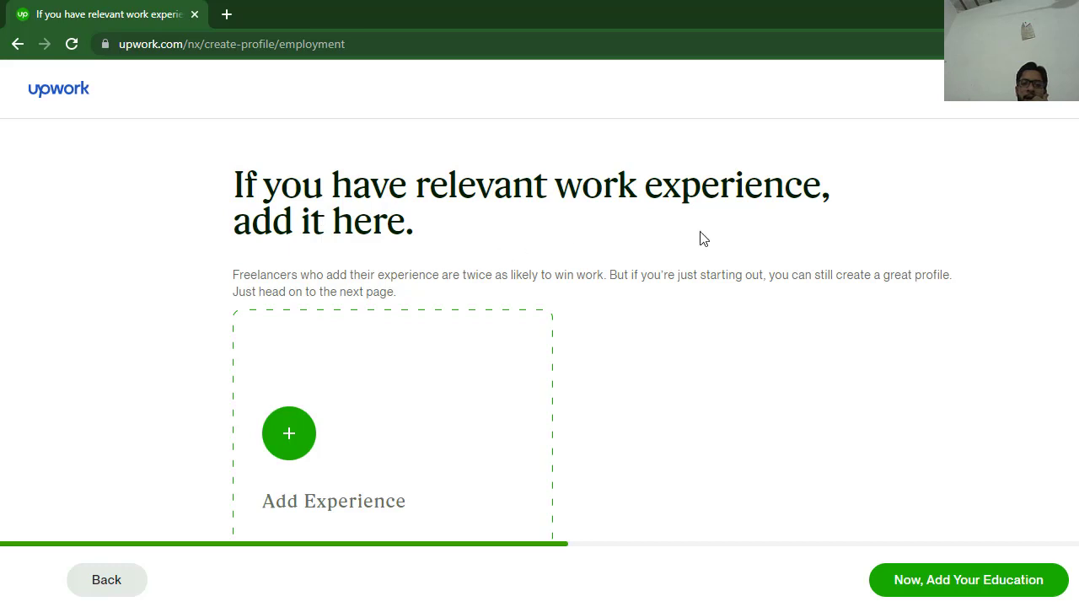
Step: Mark the work experience section as having nothing to add and continue to the education section
scroll(704, 239, down, 1)
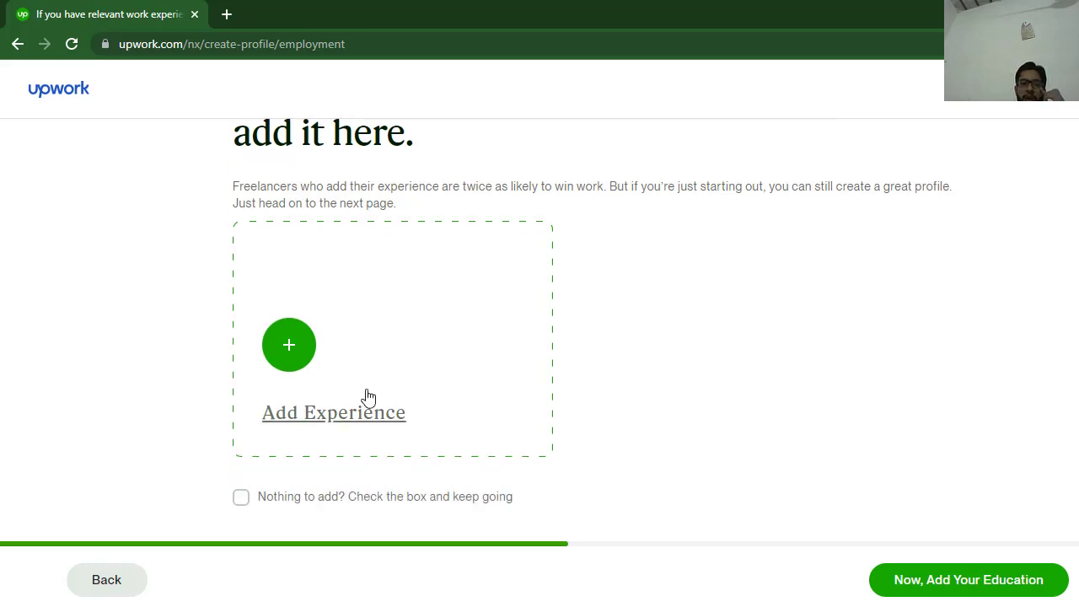
click(242, 498)
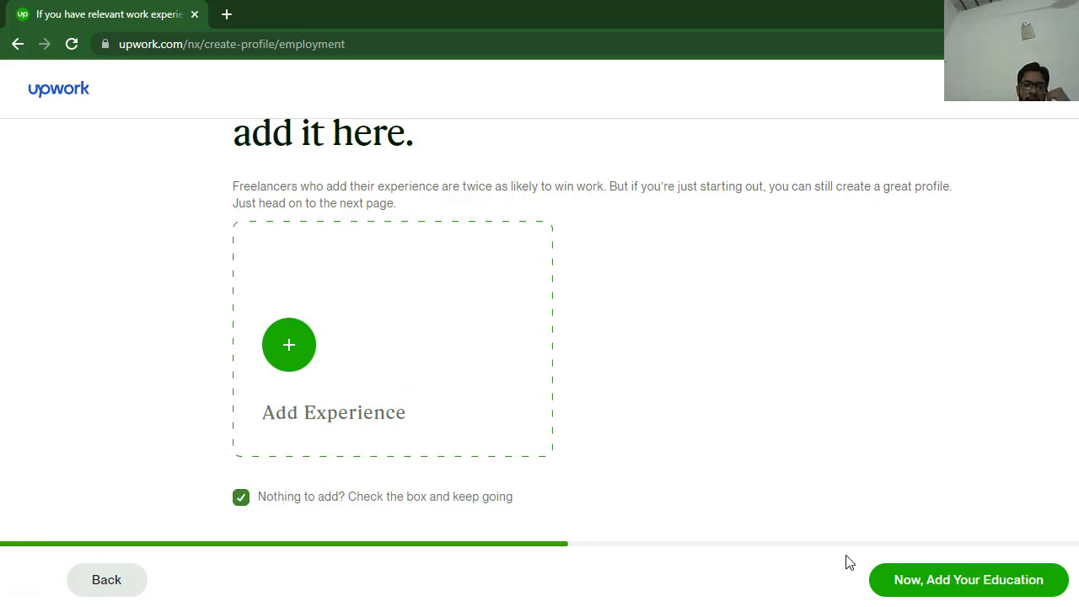
click(959, 583)
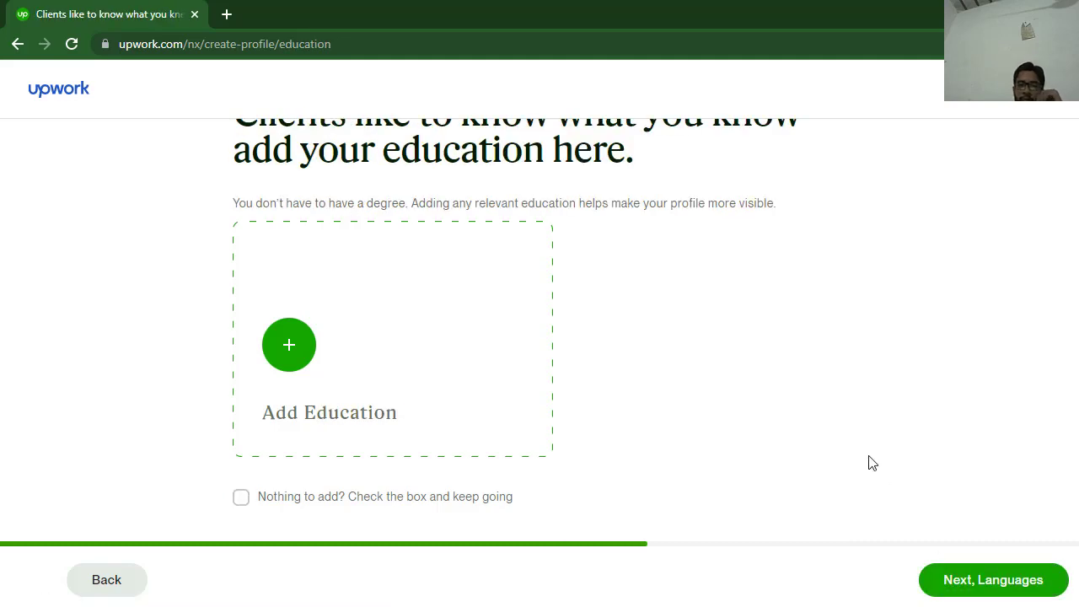
Step: Start a new education entry and set the school to Punjab University College of Information Technology (PUCIT)
scroll(873, 463, up, 1)
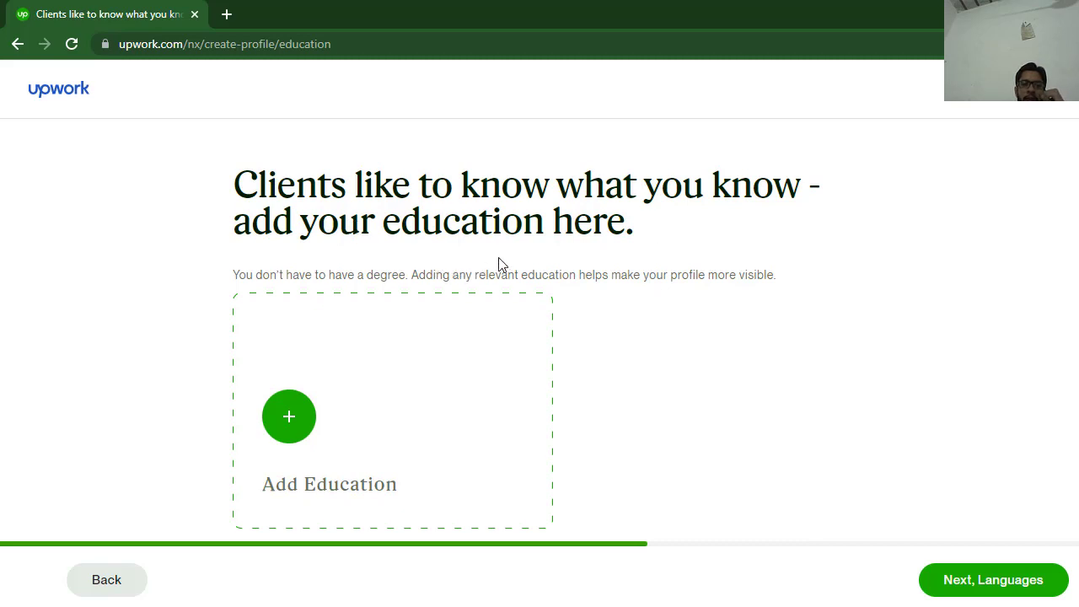
scroll(540, 338, down, 1)
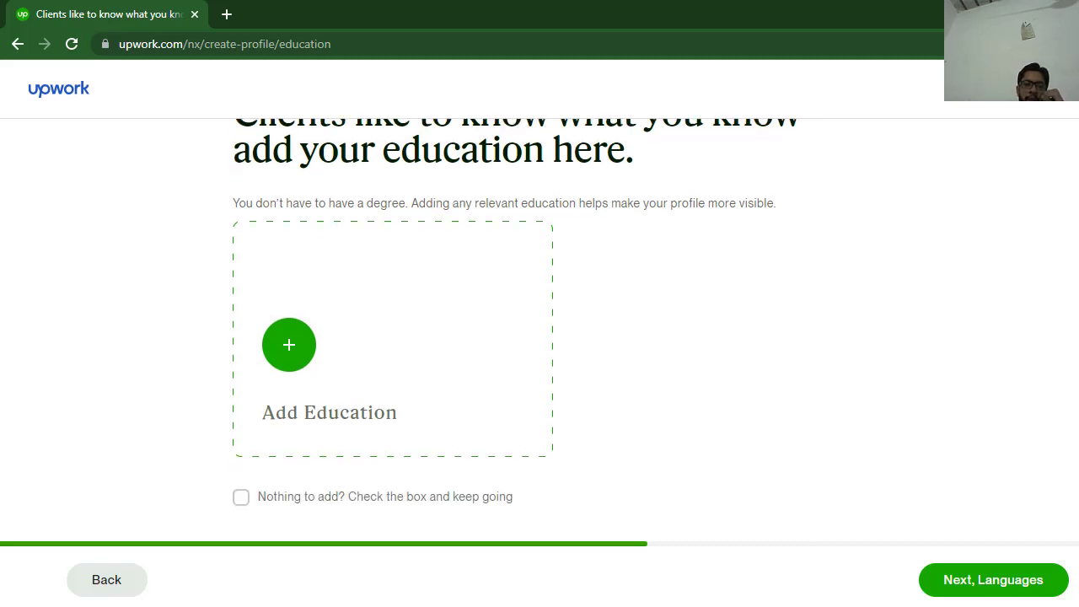
click(308, 415)
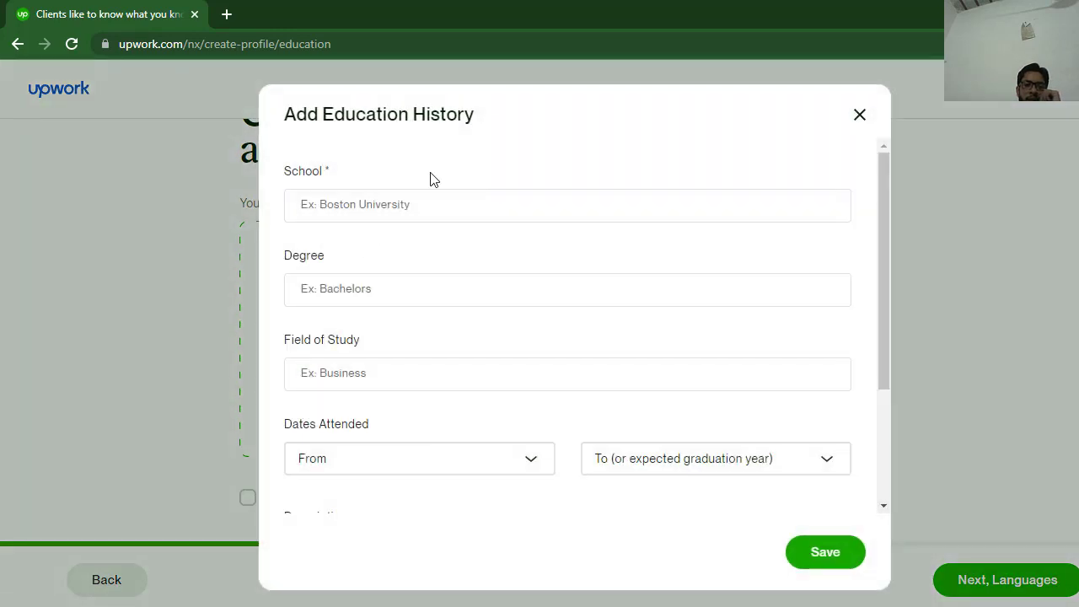
click(395, 207)
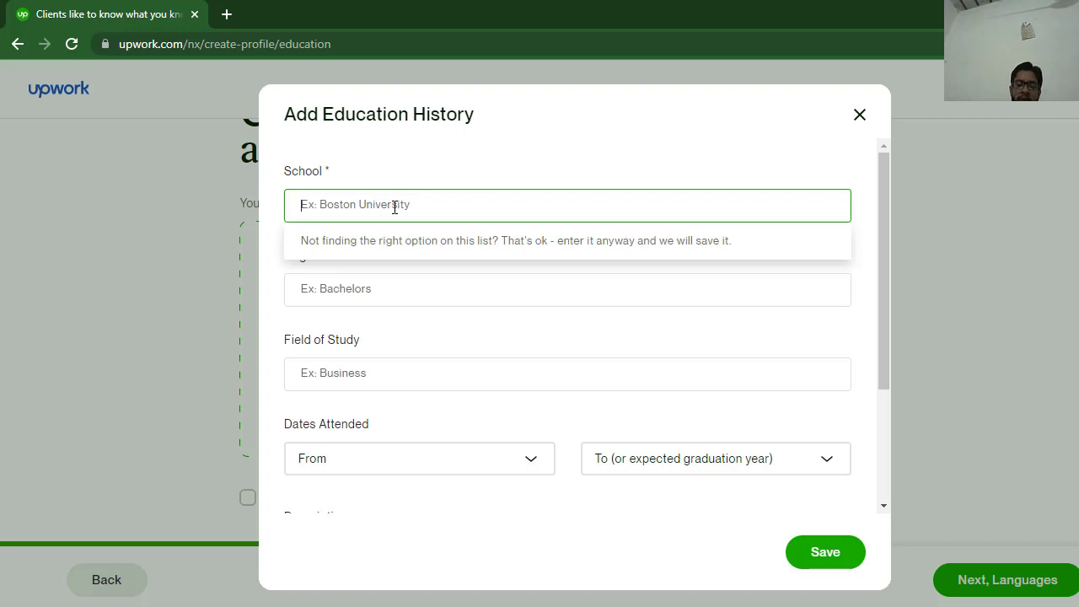
text(Pun)
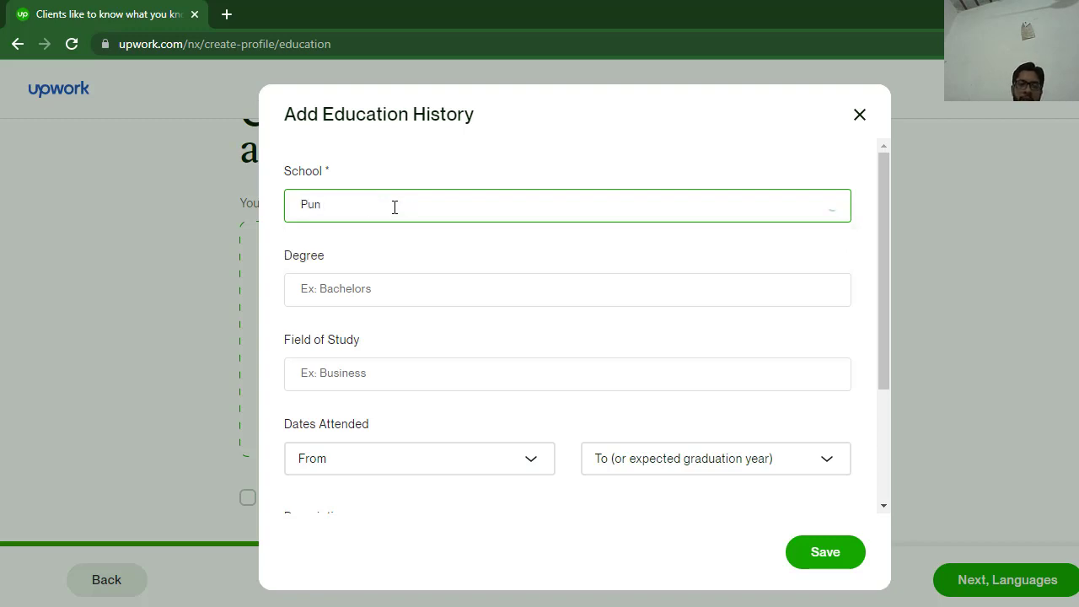
text(jab Un)
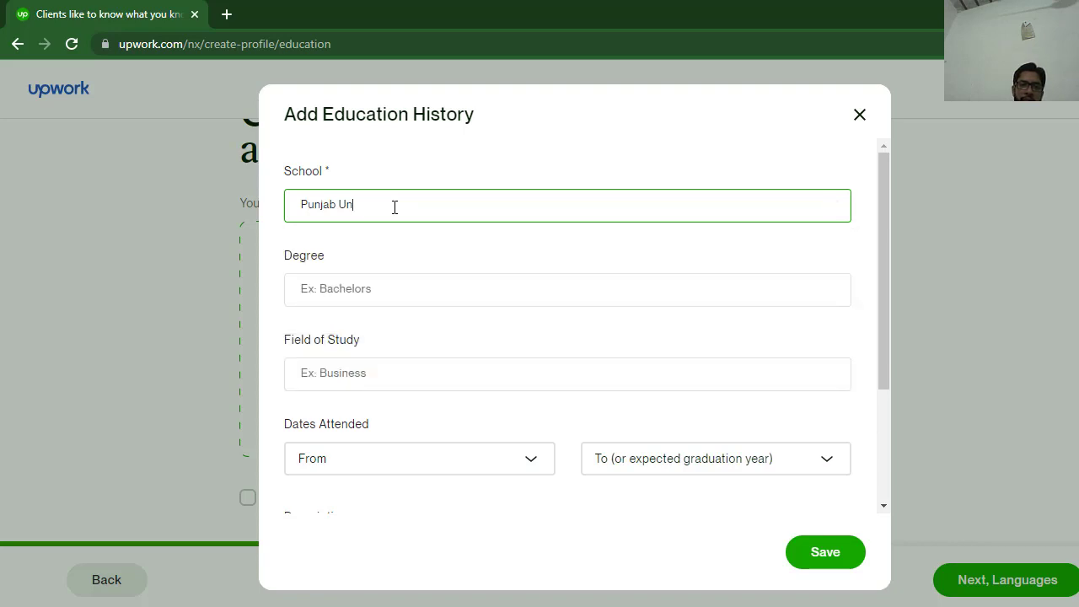
text(i)
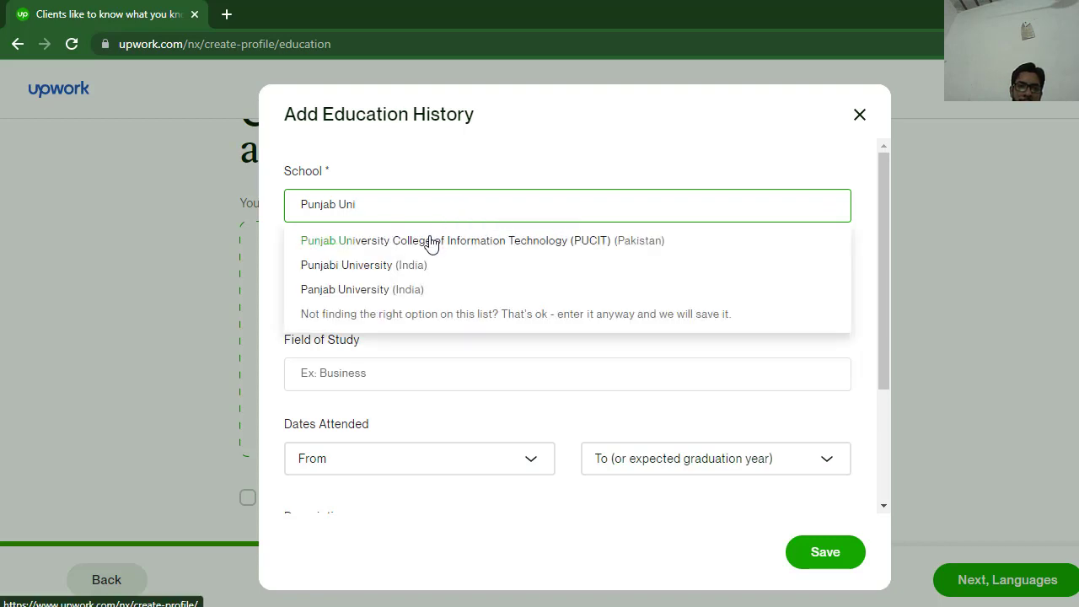
click(430, 242)
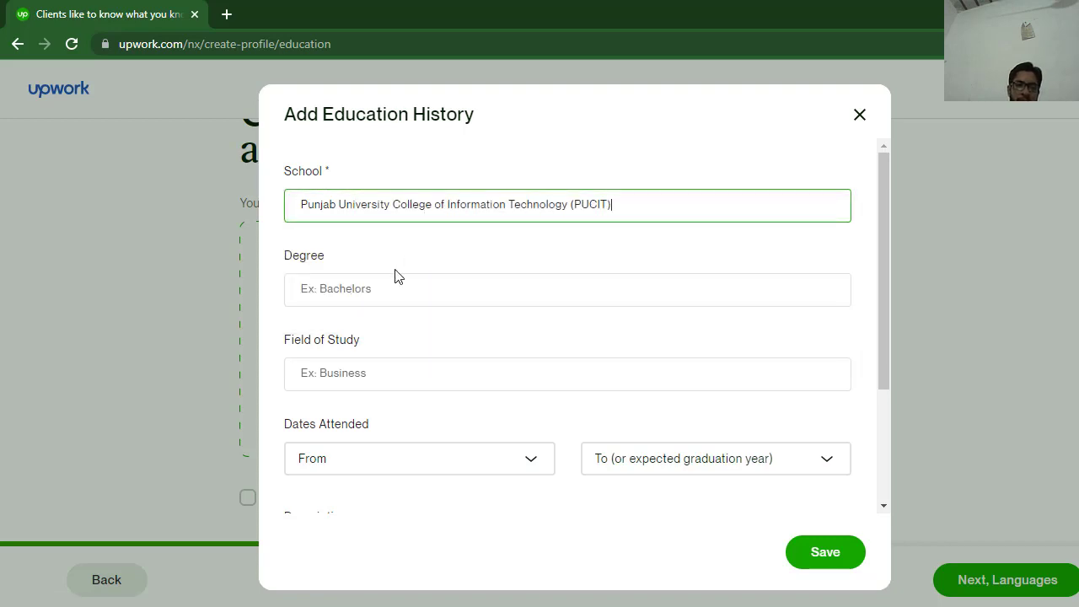
Step: Try to find a matching degree for BS, BS IT and BSIT in the education entry
click(370, 294)
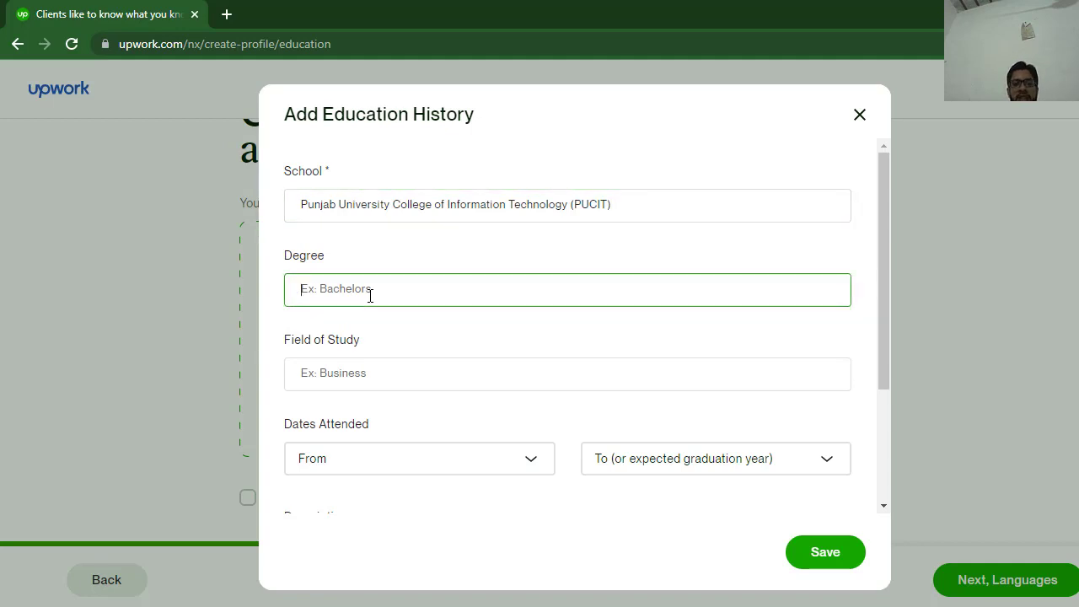
text(BS)
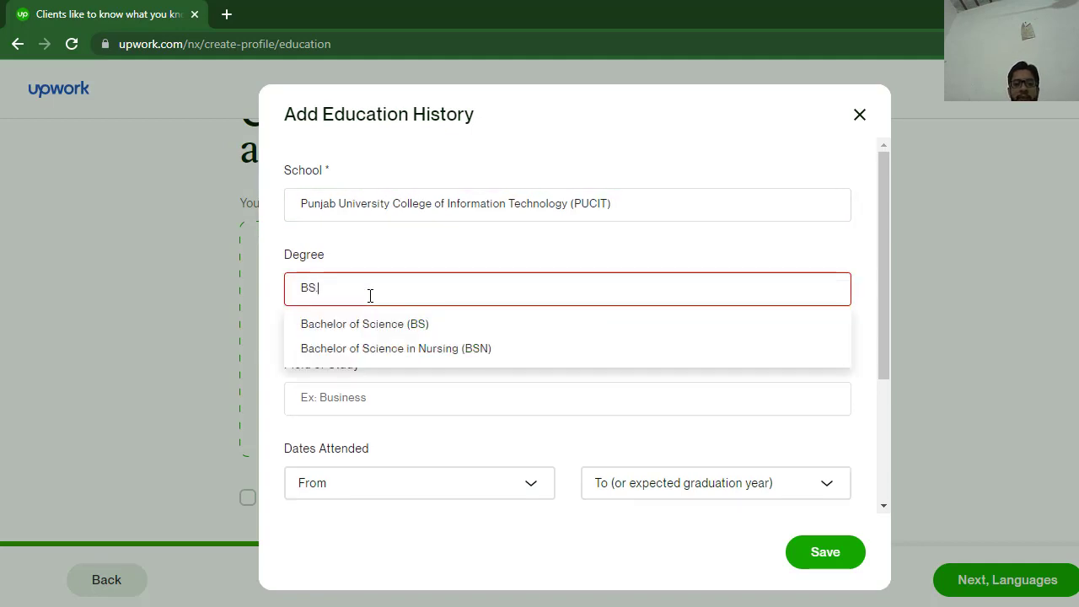
text(.)
key(BackSpace)
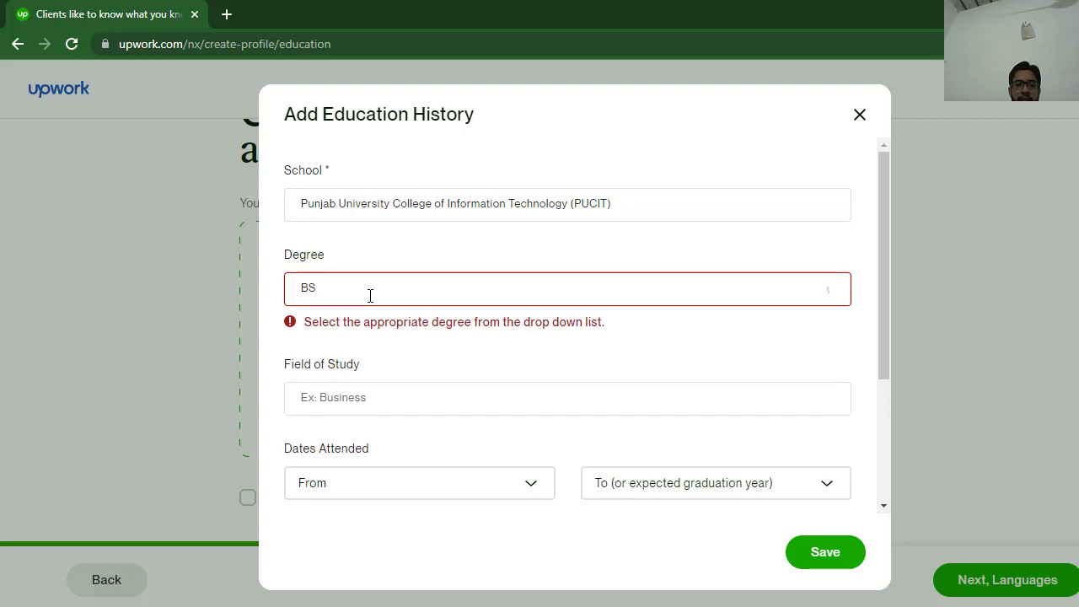
text(I)
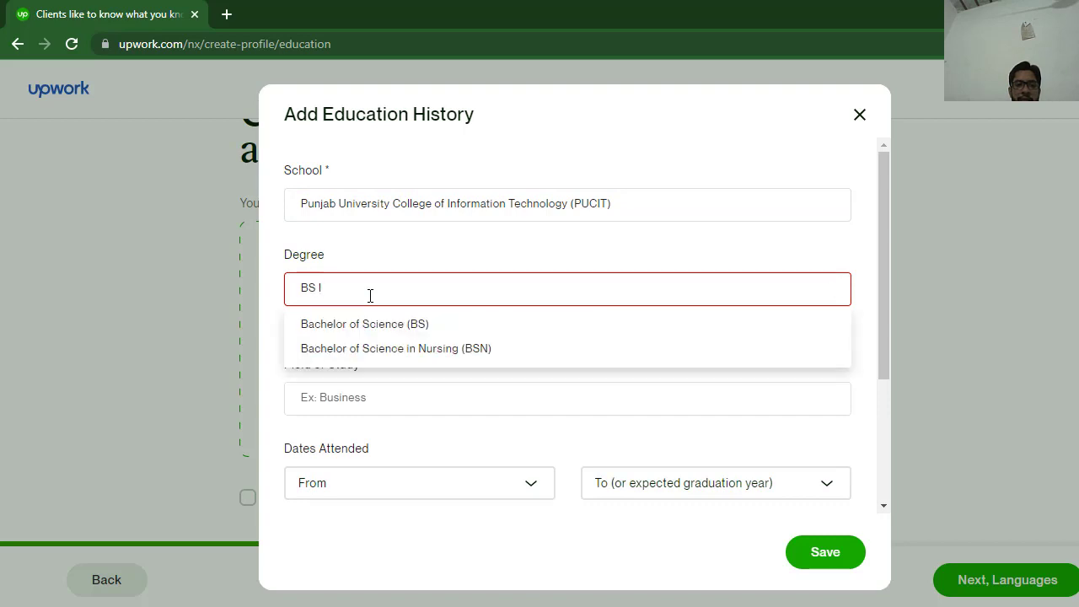
text(T)
key(BackSpace)
key(BackSpace)
key(BackSpace)
text(IT)
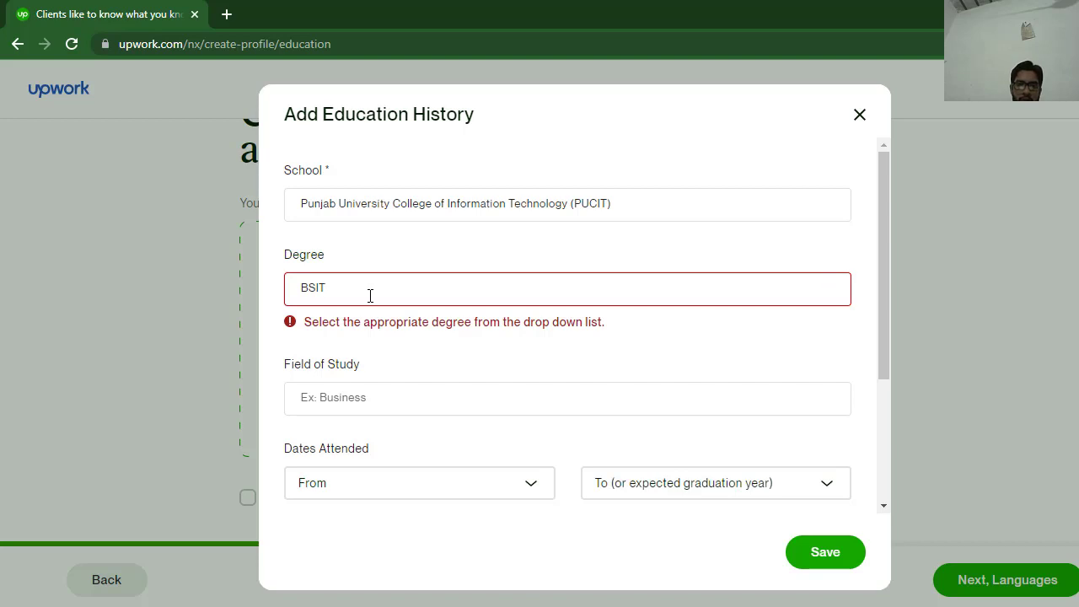
key(BackSpace)
key(BackSpace)
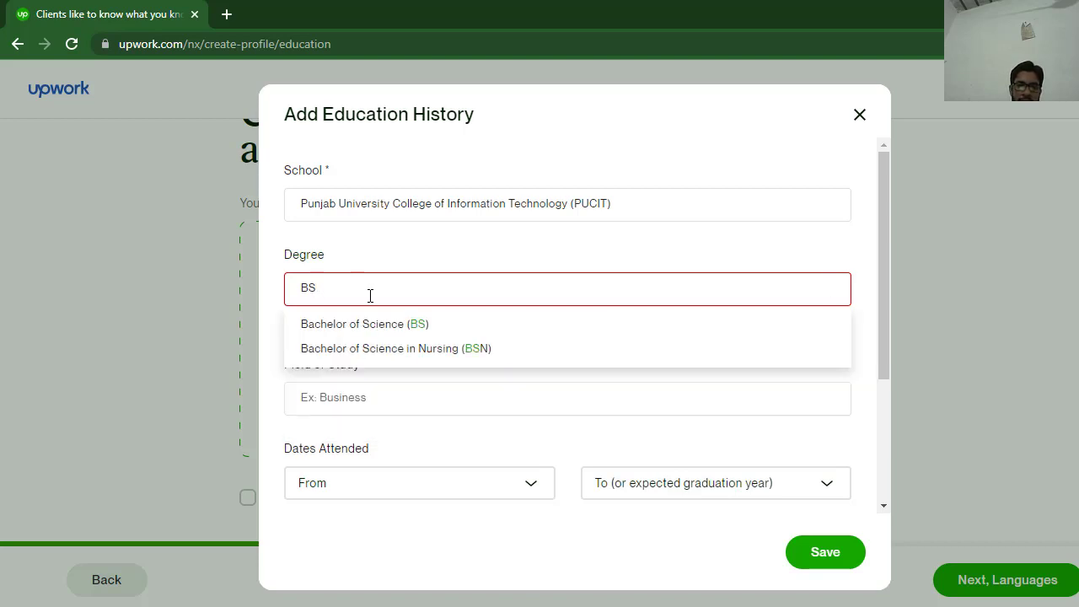
Step: Try to enter BS Computer Science as the degree in the education entry
text(C)
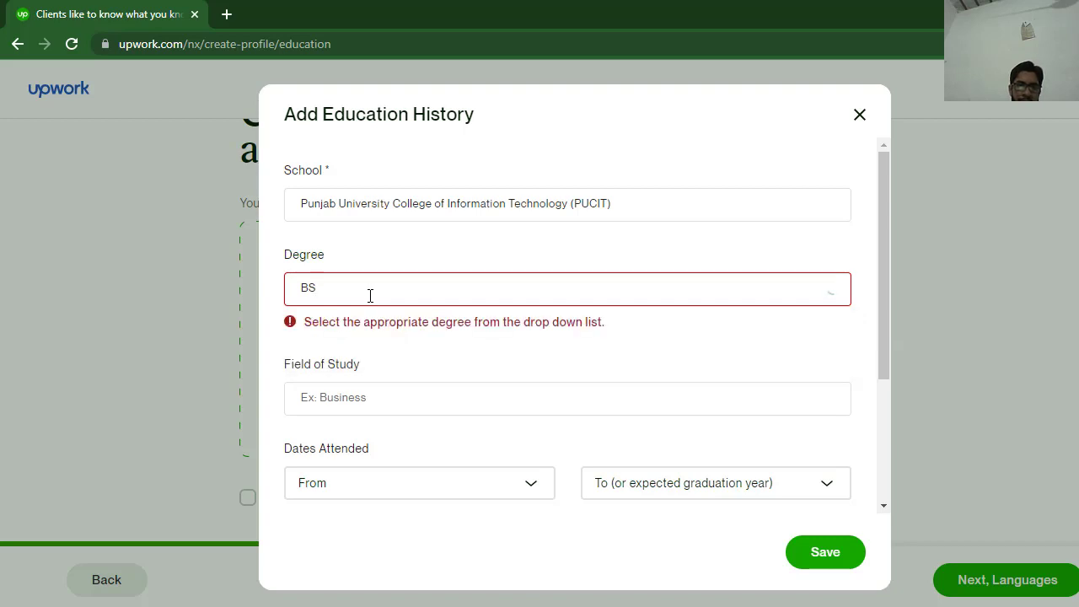
text(om)
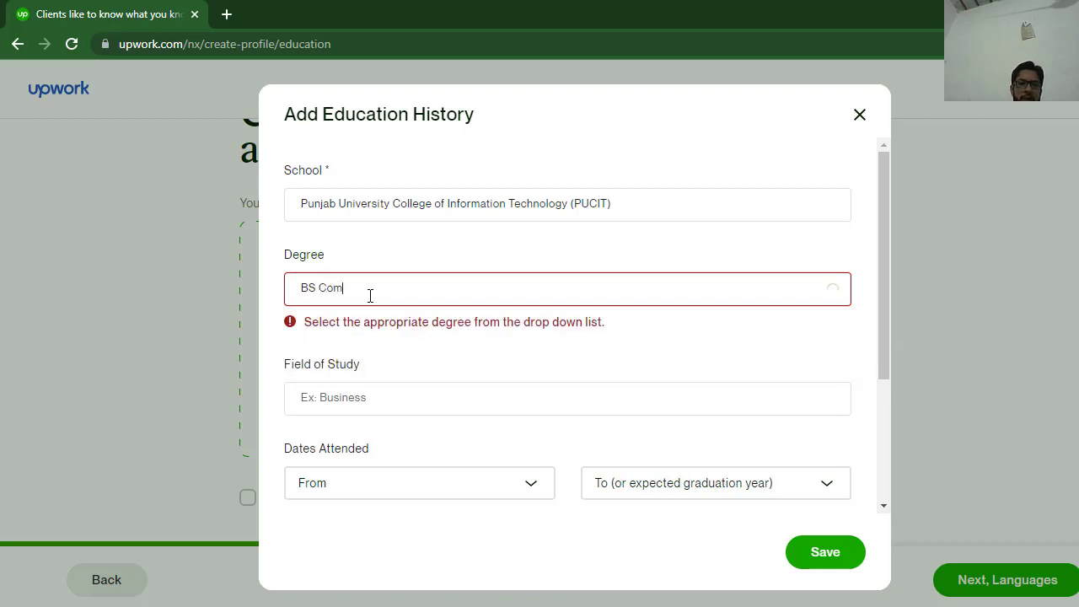
text(puter Science)
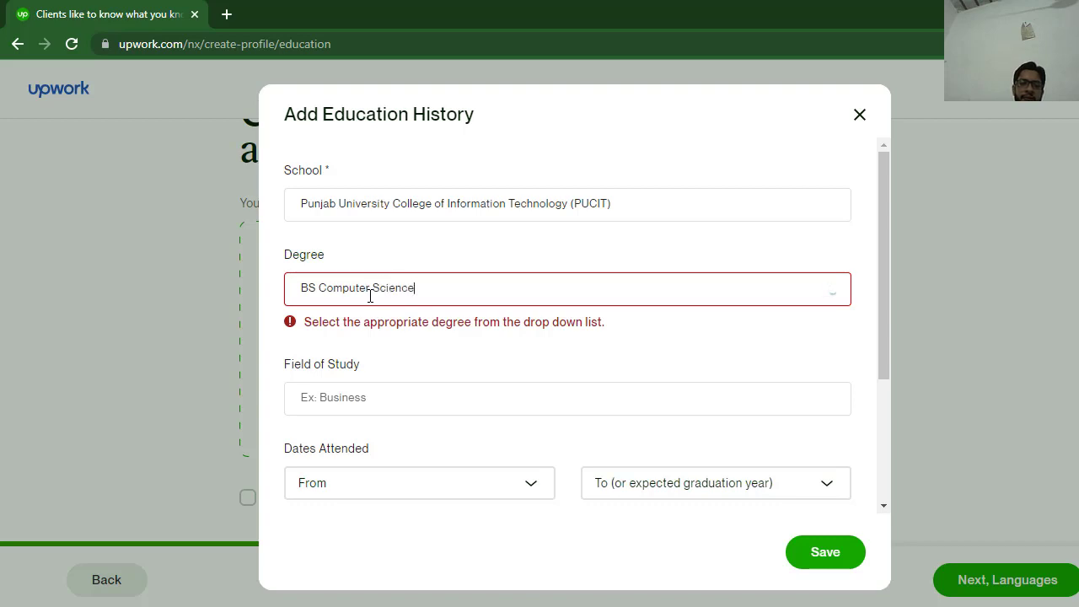
Step: Set the field of study to Computer science, chosen from the suggested options
click(364, 399)
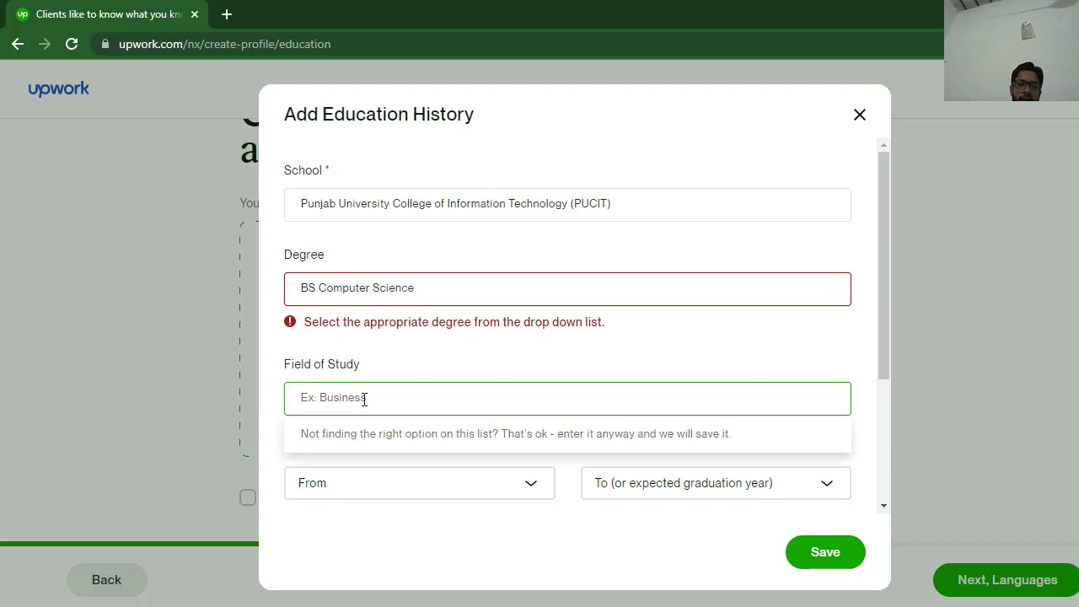
text(Cp)
key(BackSpace)
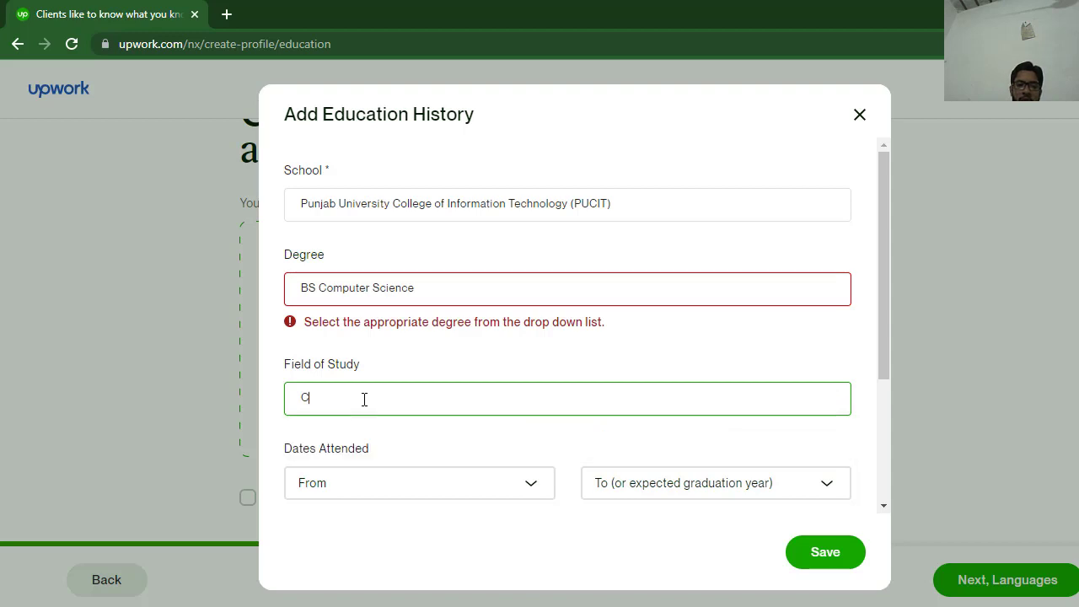
text(om)
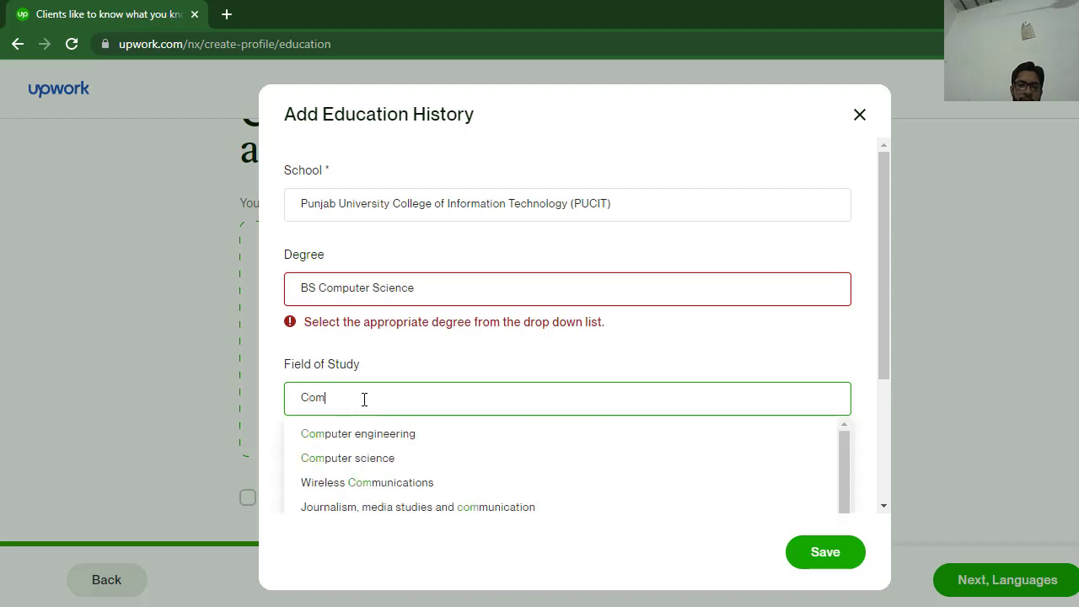
click(359, 460)
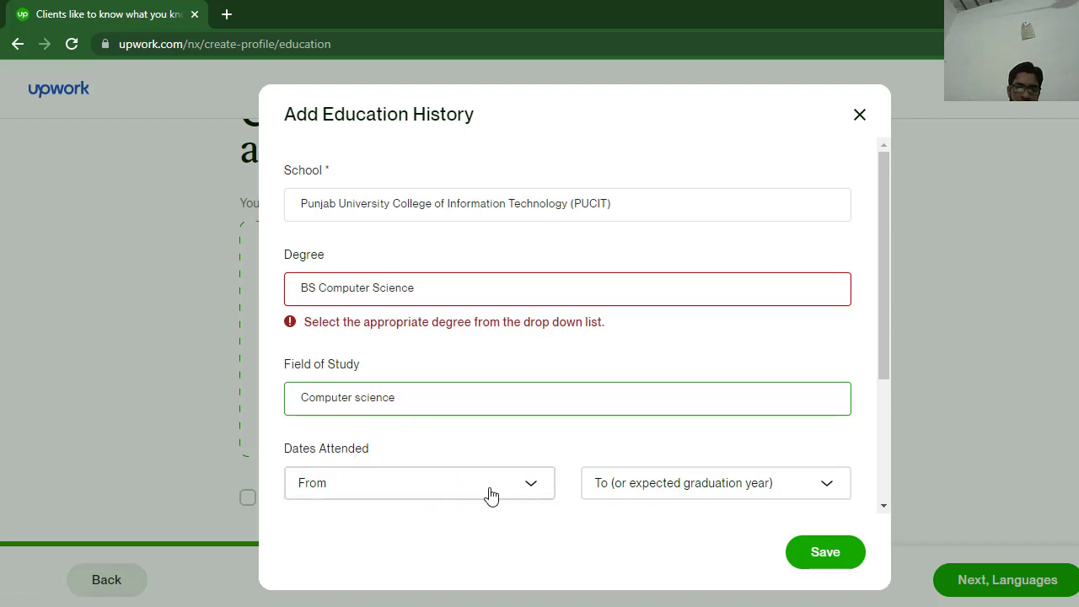
Step: Set the starting year of the dates attended to 2018
click(532, 490)
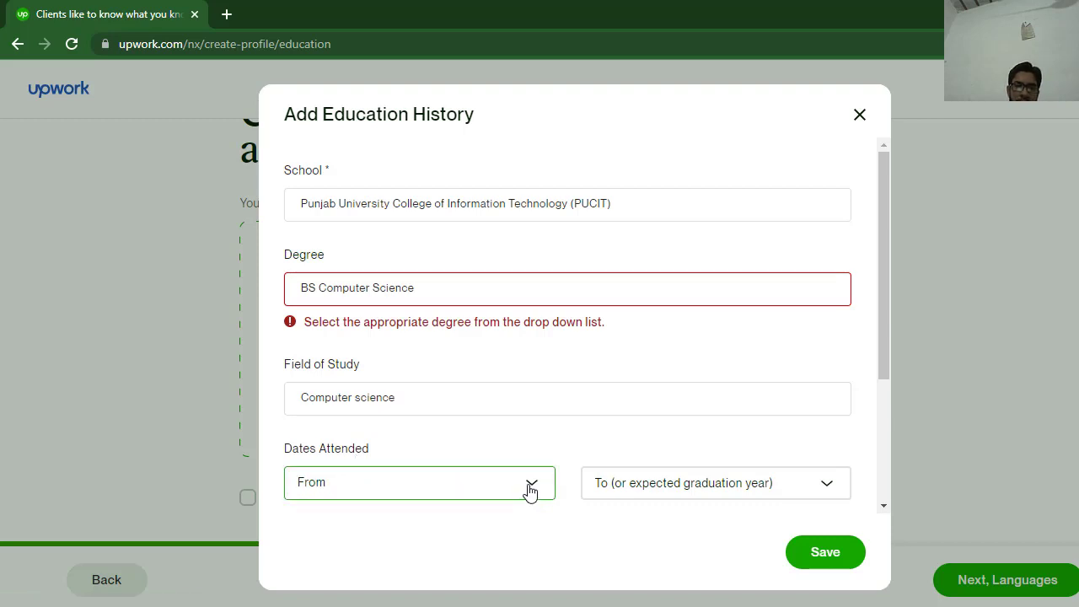
click(530, 485)
click(531, 485)
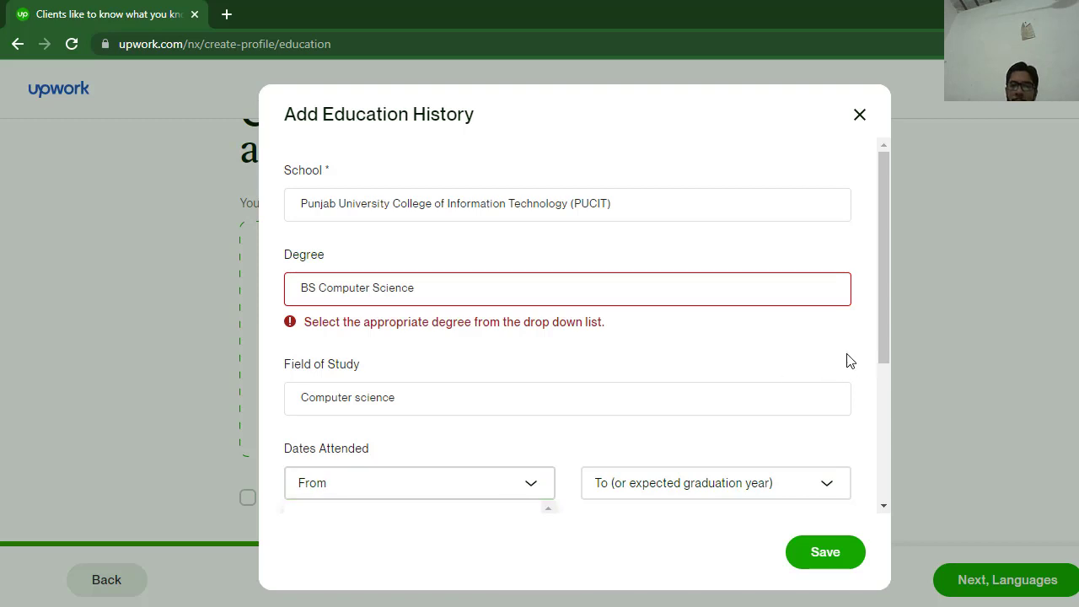
drag(881, 334, 881, 445)
click(538, 315)
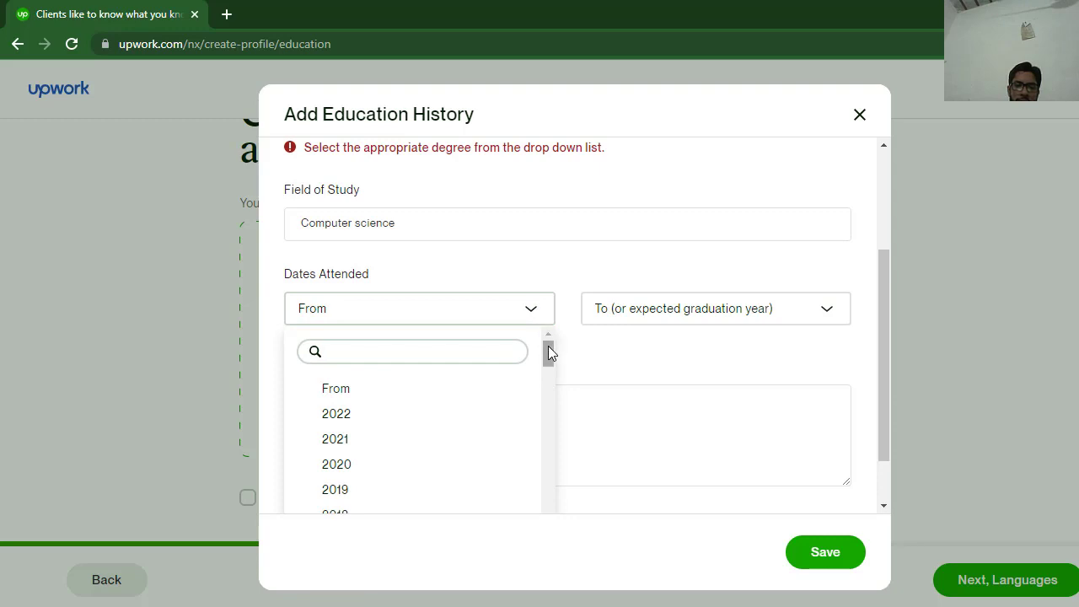
drag(549, 345, 546, 350)
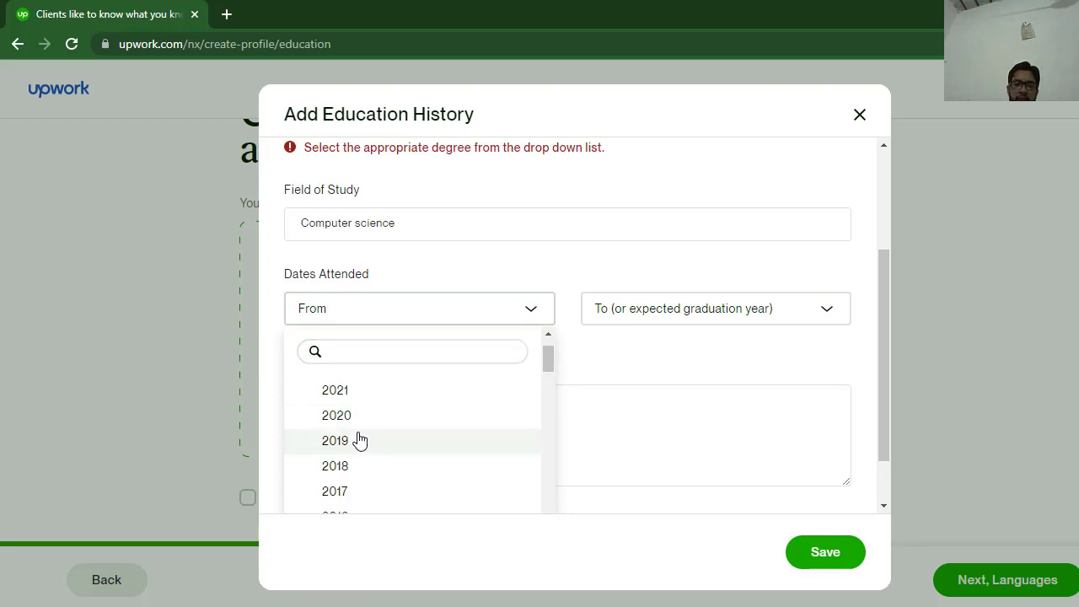
click(340, 468)
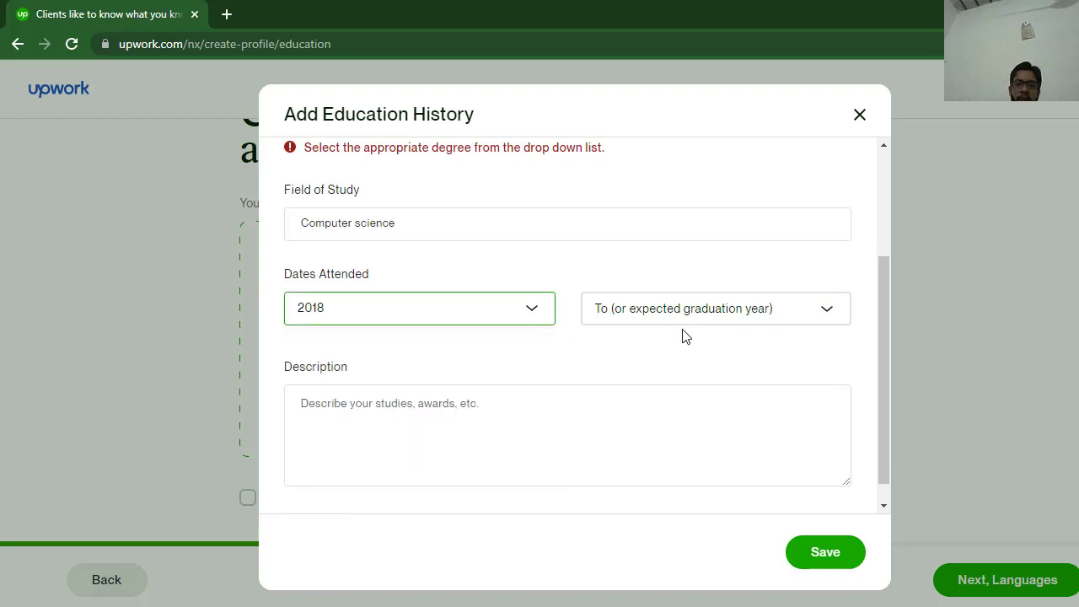
click(762, 315)
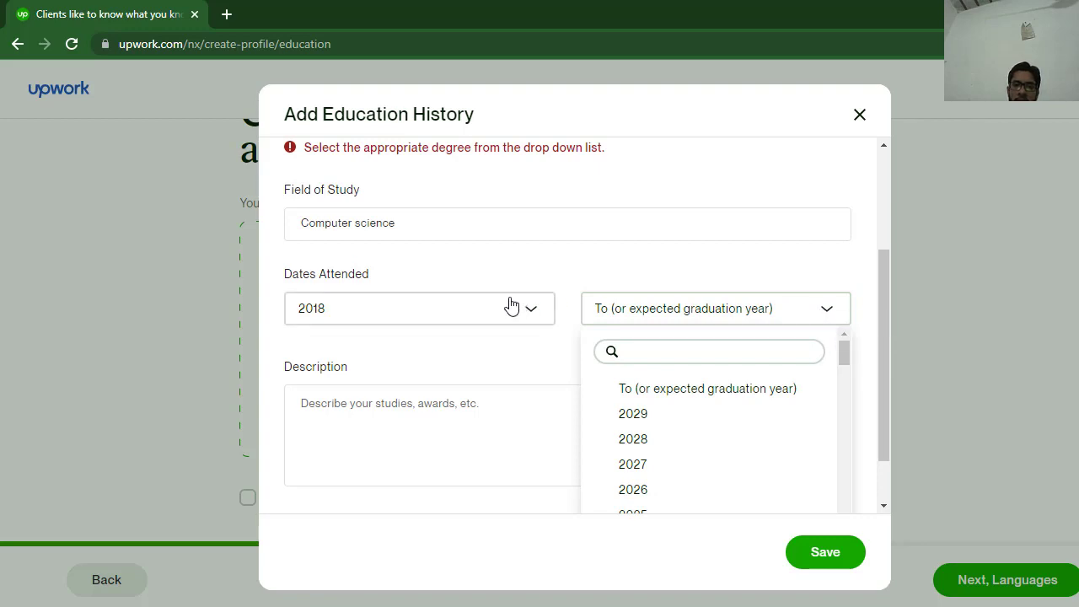
Step: Set the dates attended from 2014 to 2018 and try to save the education entry without a description
click(537, 318)
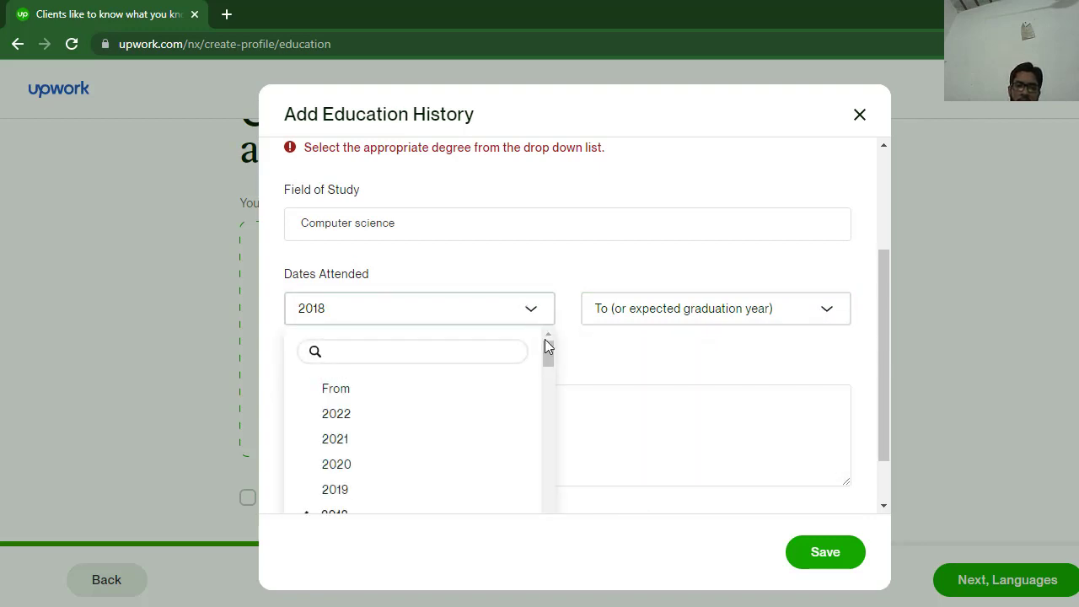
drag(547, 359, 549, 372)
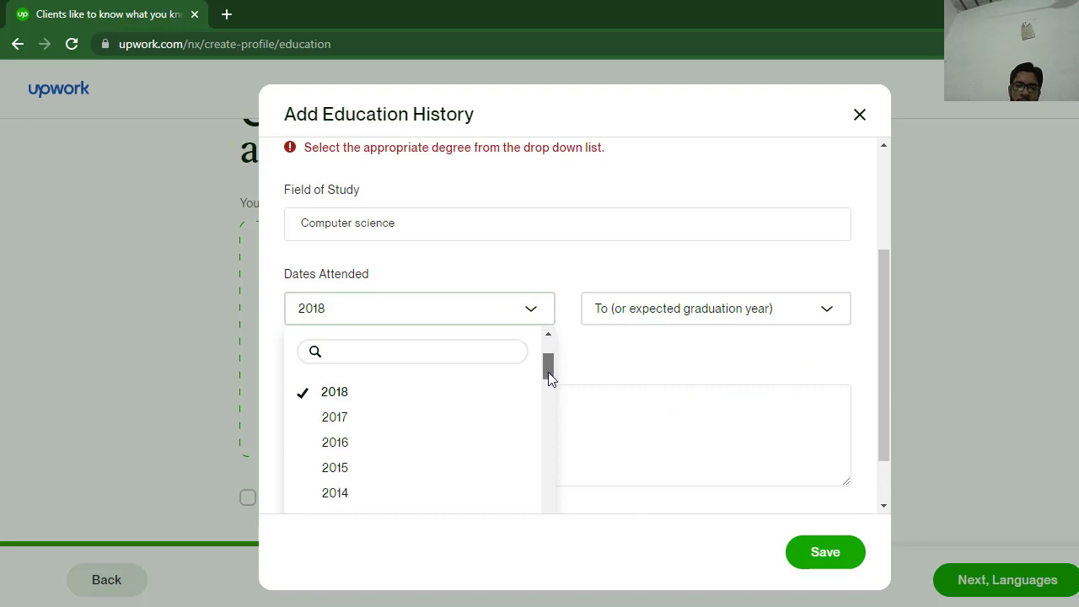
click(343, 495)
click(749, 327)
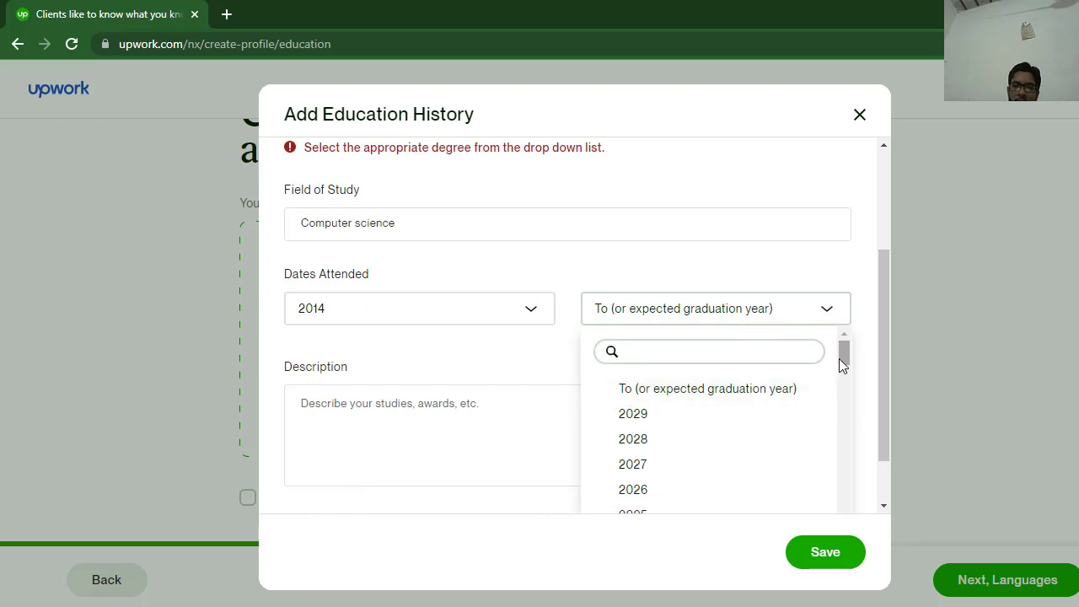
drag(842, 356, 841, 376)
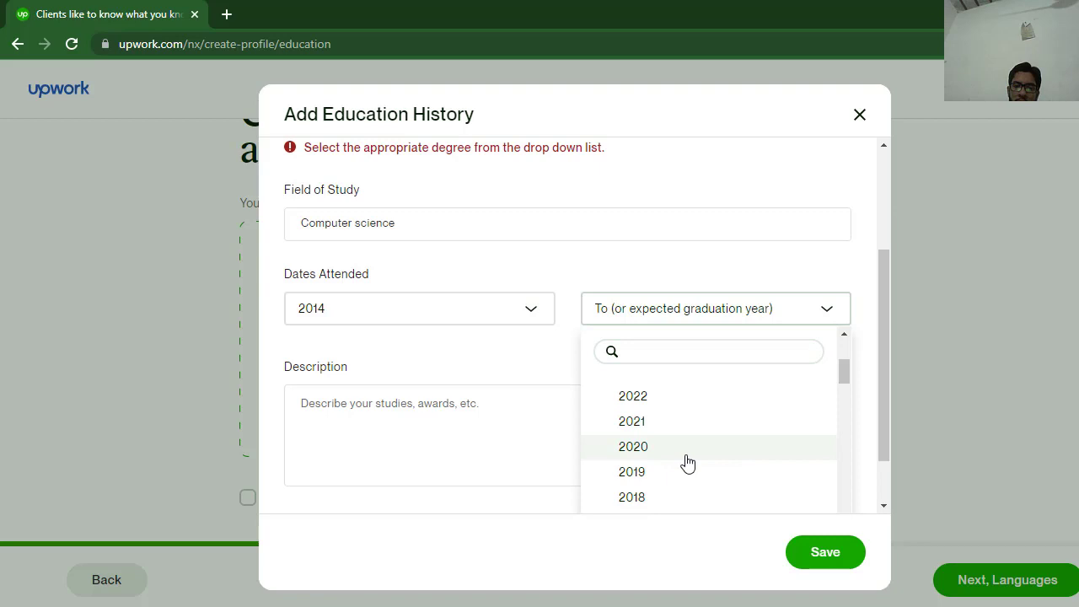
click(633, 498)
click(342, 398)
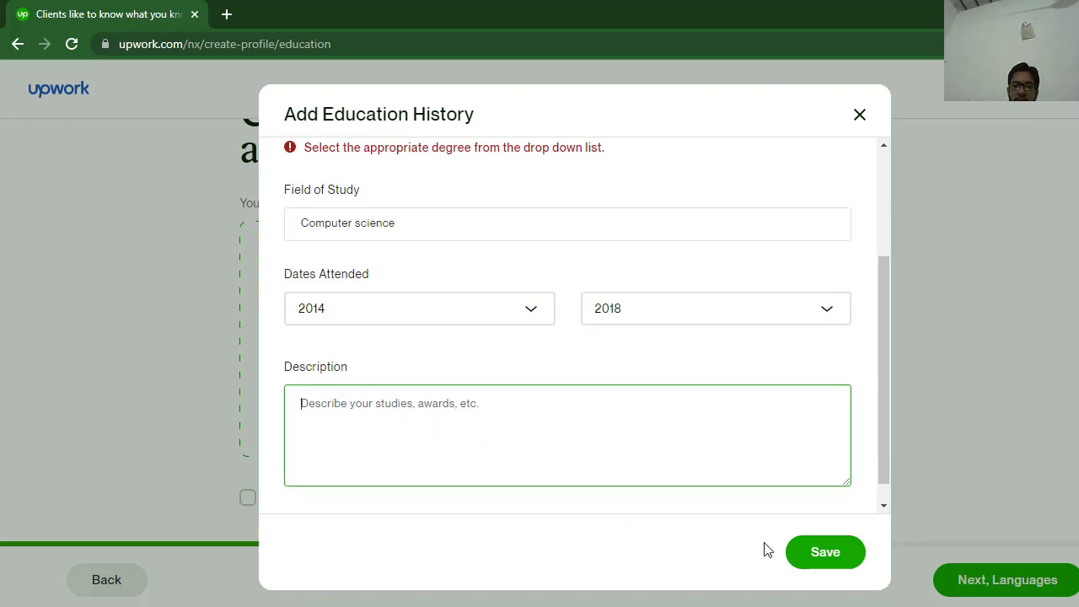
click(798, 561)
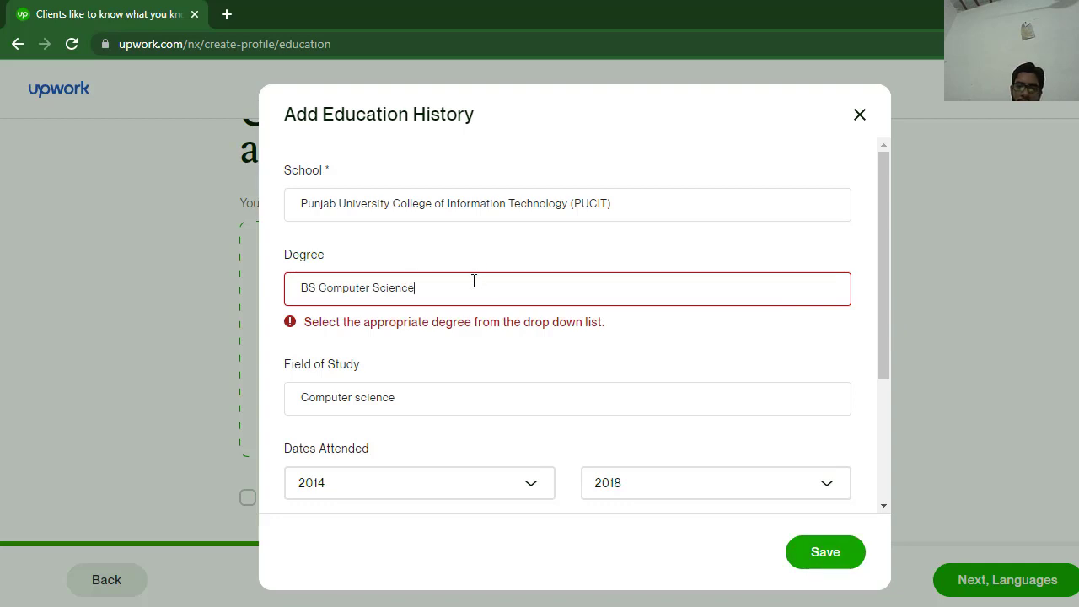
Step: Replace the degree with Bachelor of Computer Applications from the suggested options and save the education entry
key(BackSpace)
key(BackSpace)
key(BackSpace)
key(BackSpace)
key(BackSpace)
key(BackSpace)
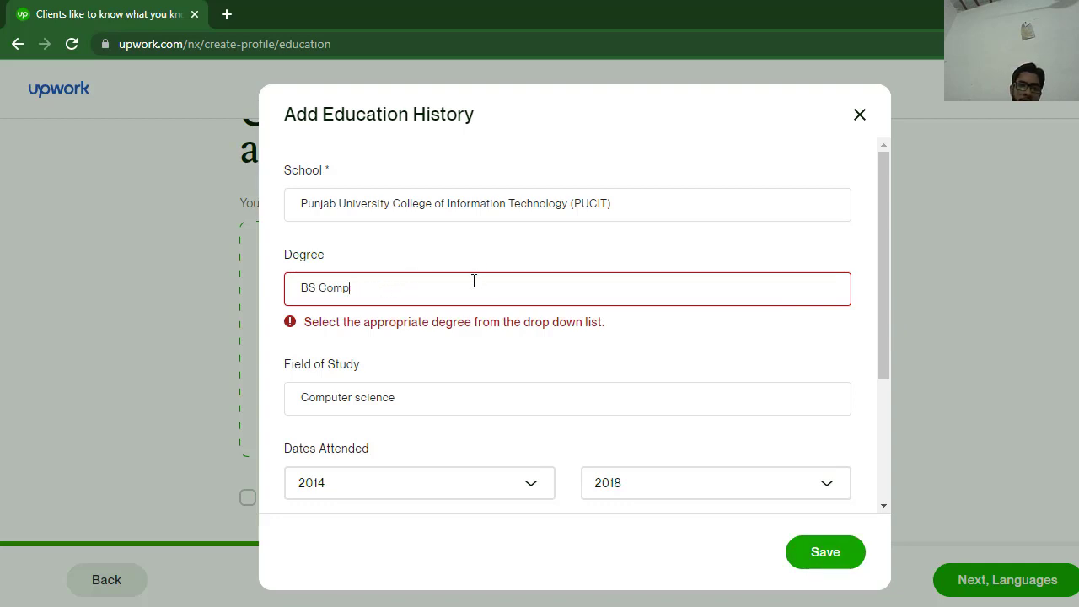
key(BackSpace)
key(BackSpace)
key(BackSpace)
key(BackSpace)
key(BackSpace)
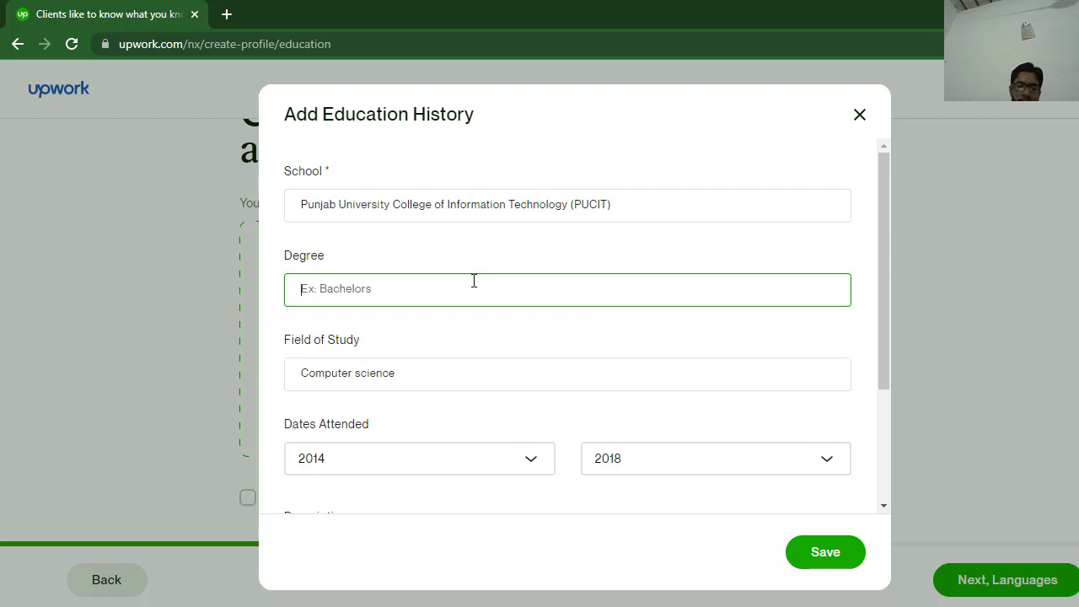
text(com)
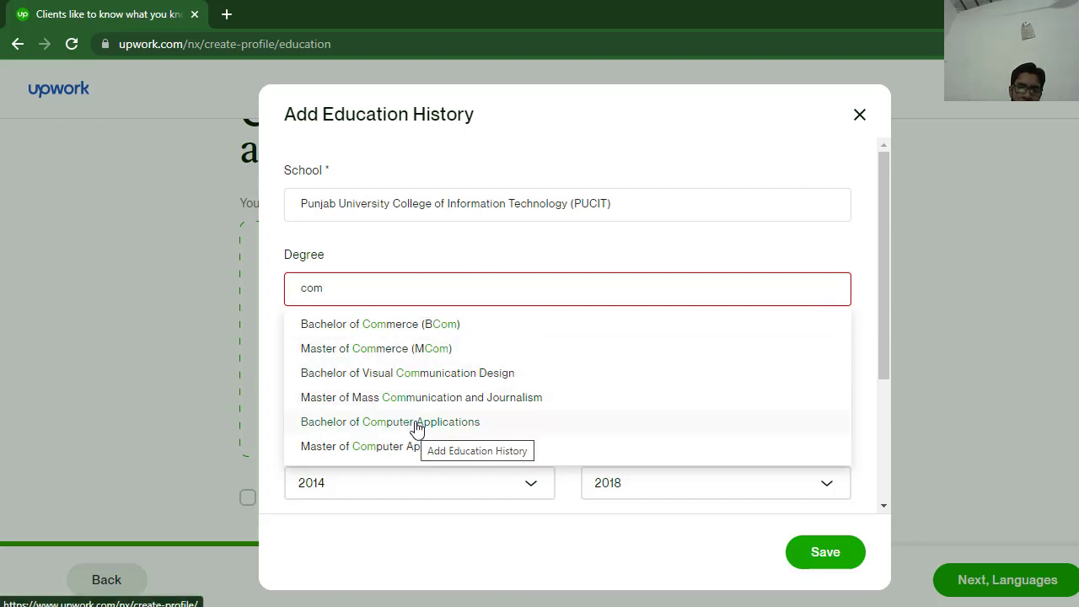
click(537, 426)
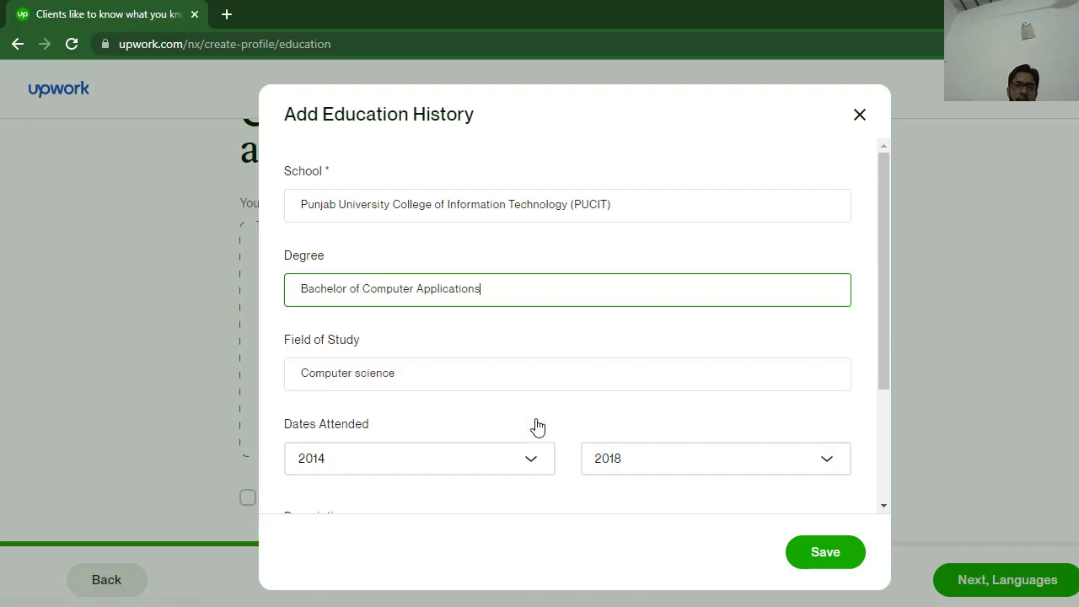
click(826, 553)
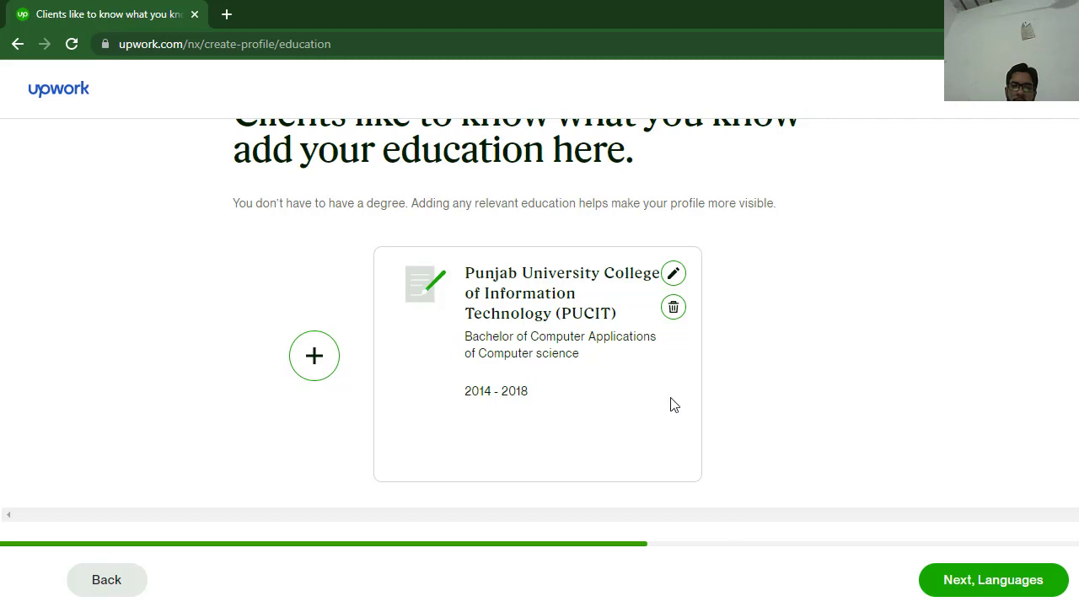
Step: Proceed to the languages page, set the English proficiency to Conversational, and continue to the skills
scroll(674, 405, down, 1)
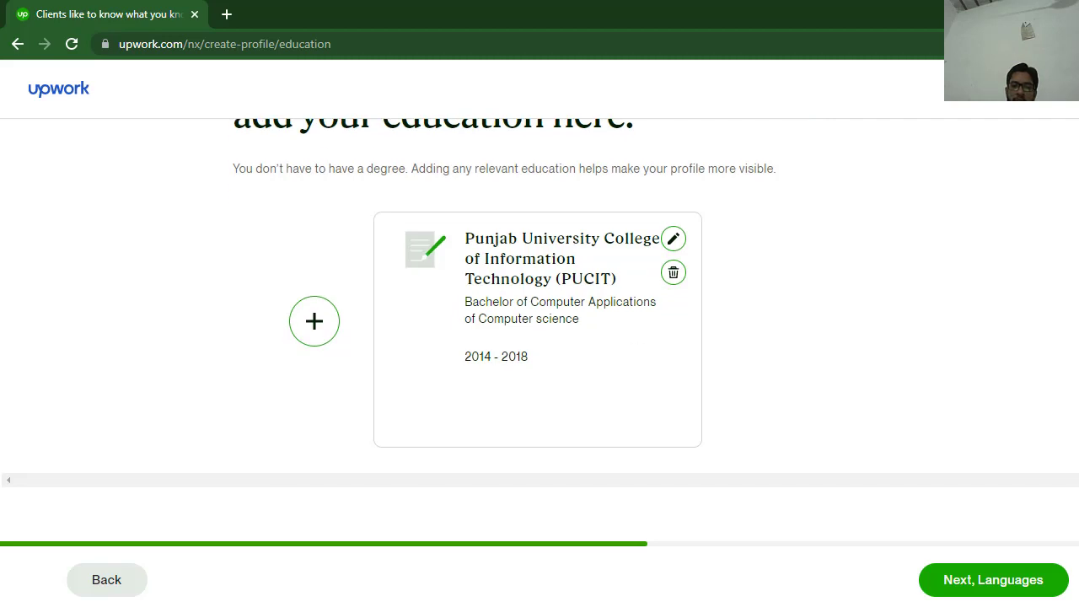
click(1000, 593)
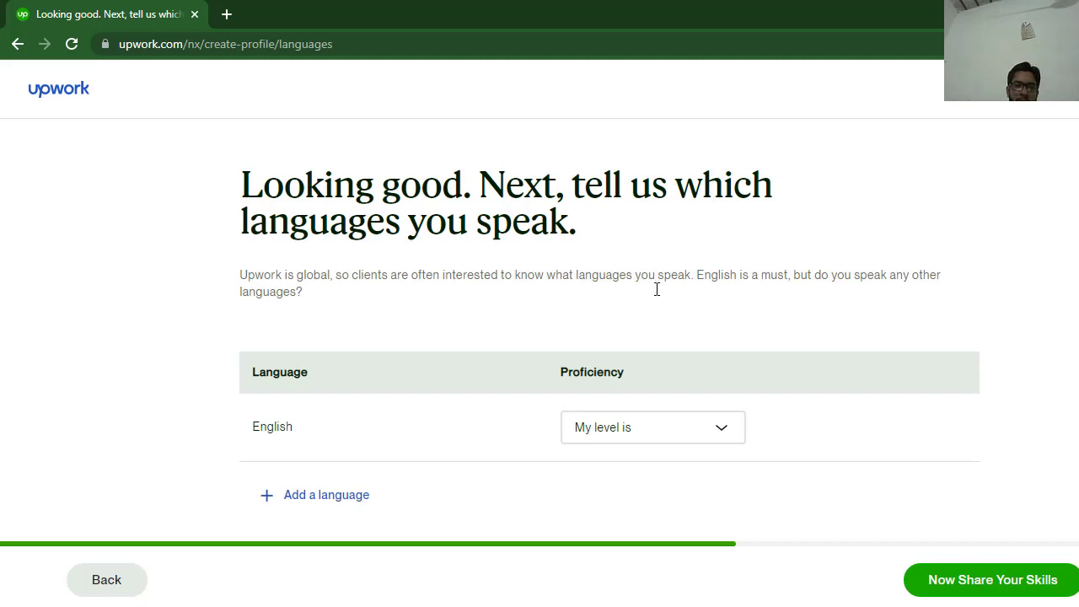
click(725, 433)
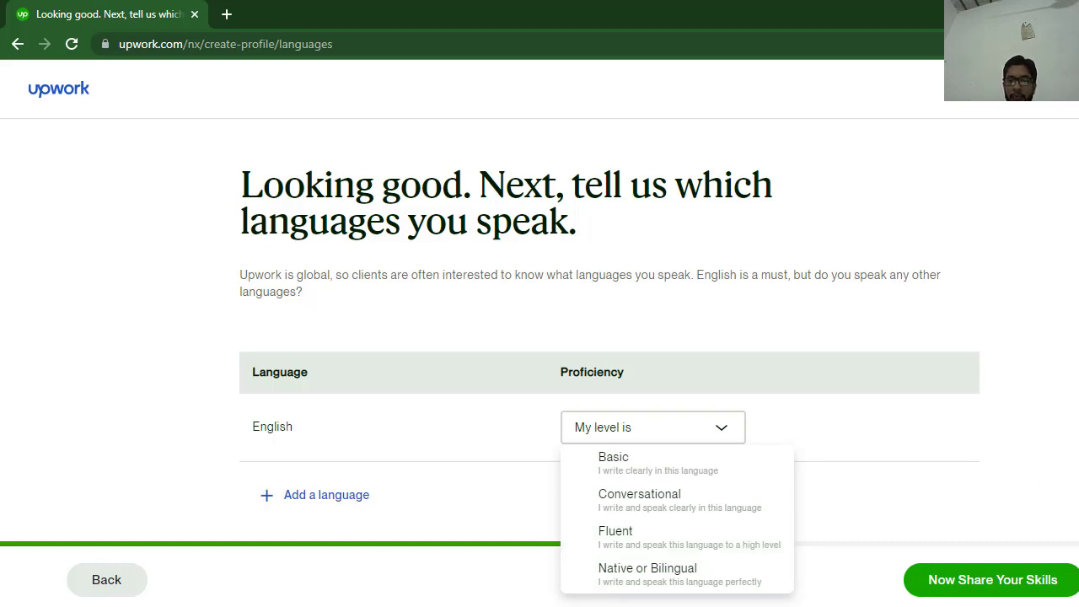
click(680, 509)
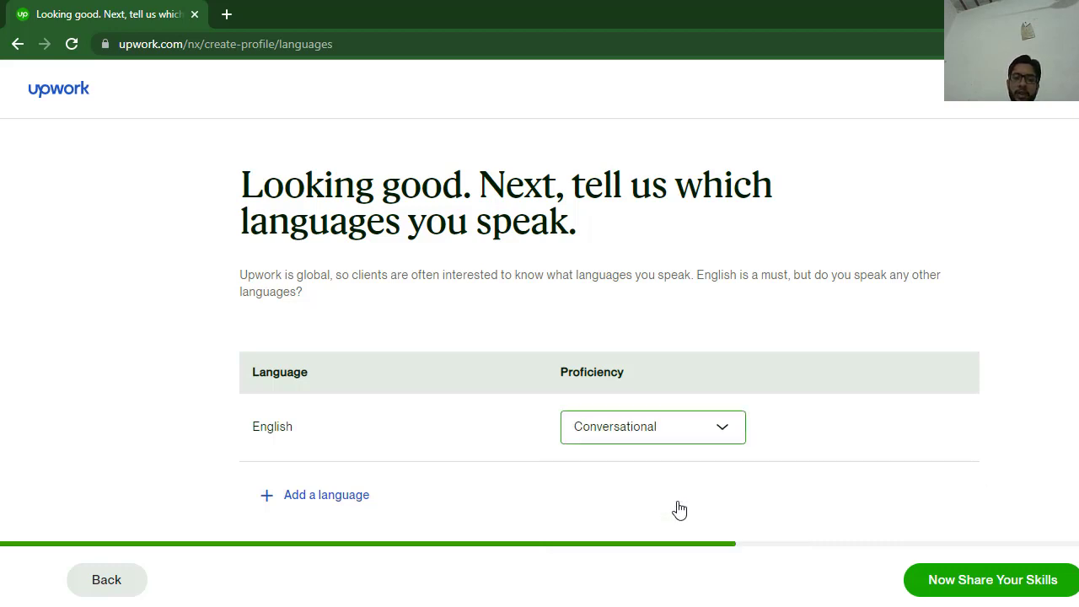
click(999, 585)
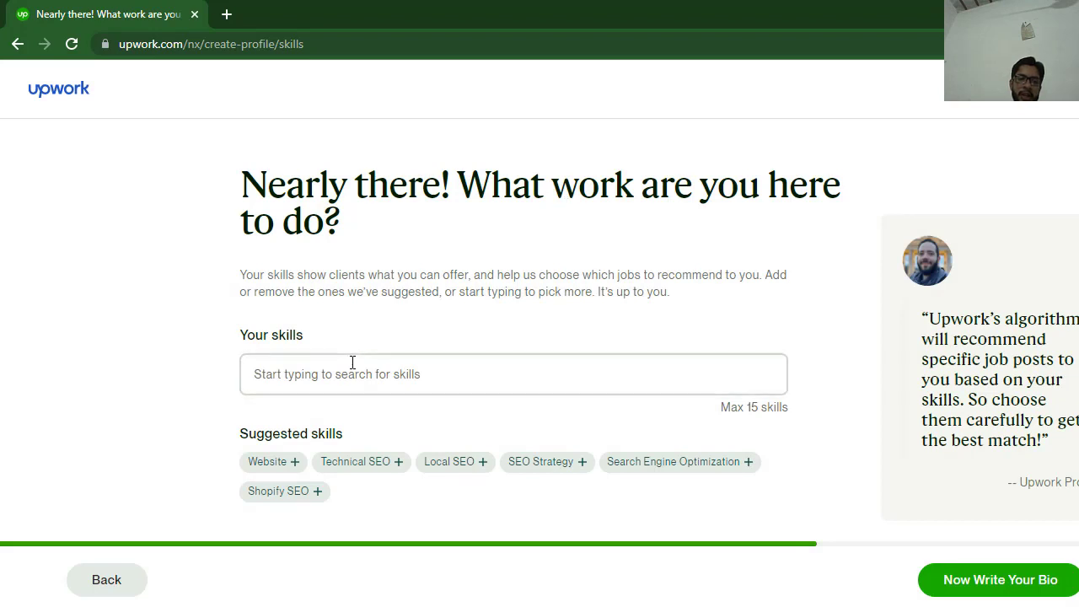
Step: Add the suggested skills Website, Technical SEO, Search Engine Optimization, Shopify SEO, SEO Strategy and Local SEO, and continue to the bio
click(264, 468)
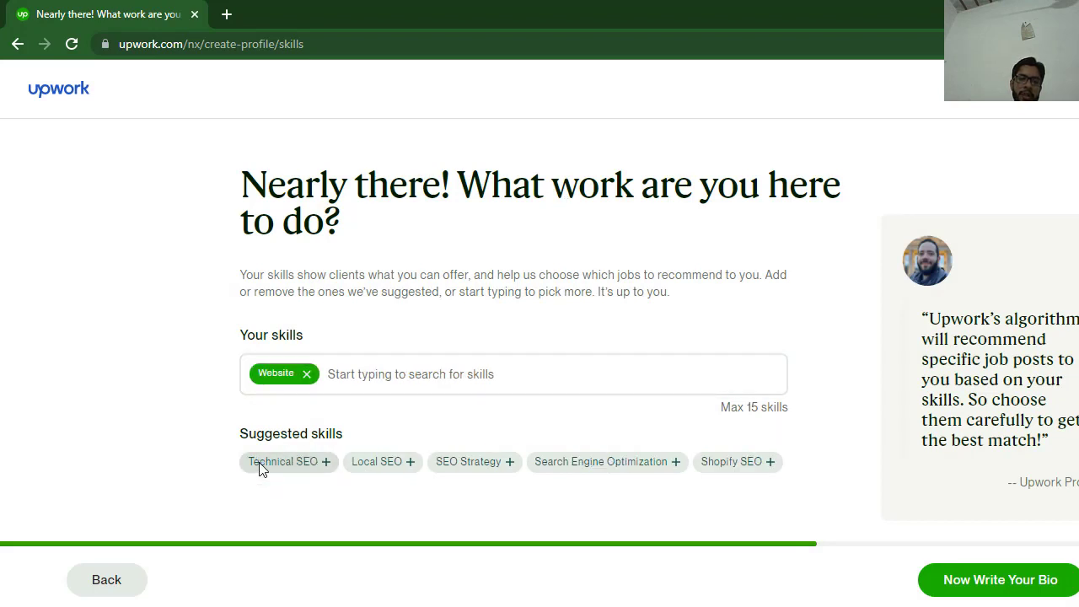
click(306, 473)
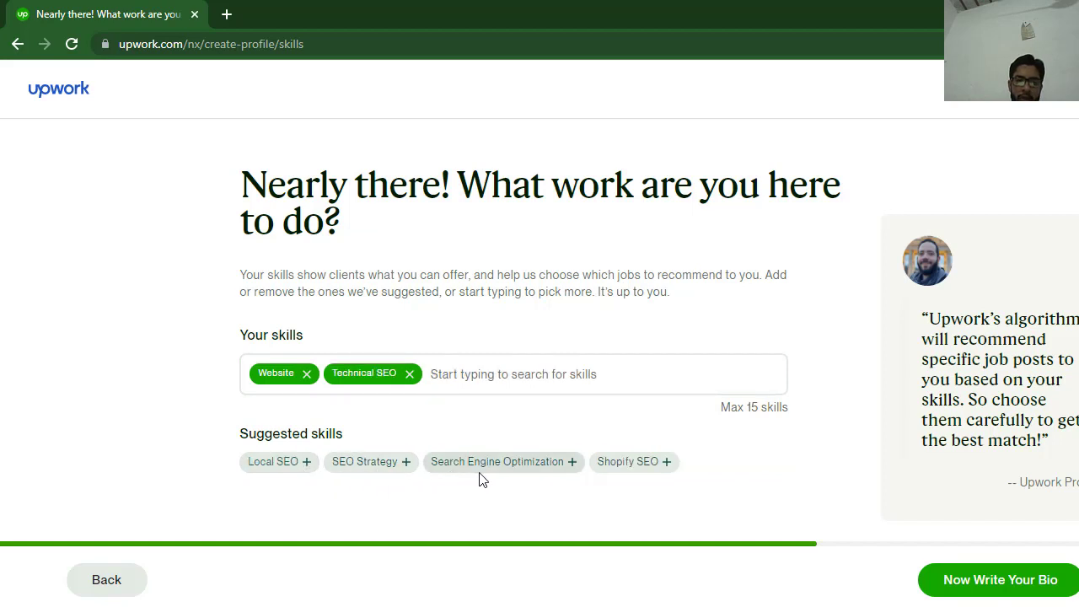
click(509, 465)
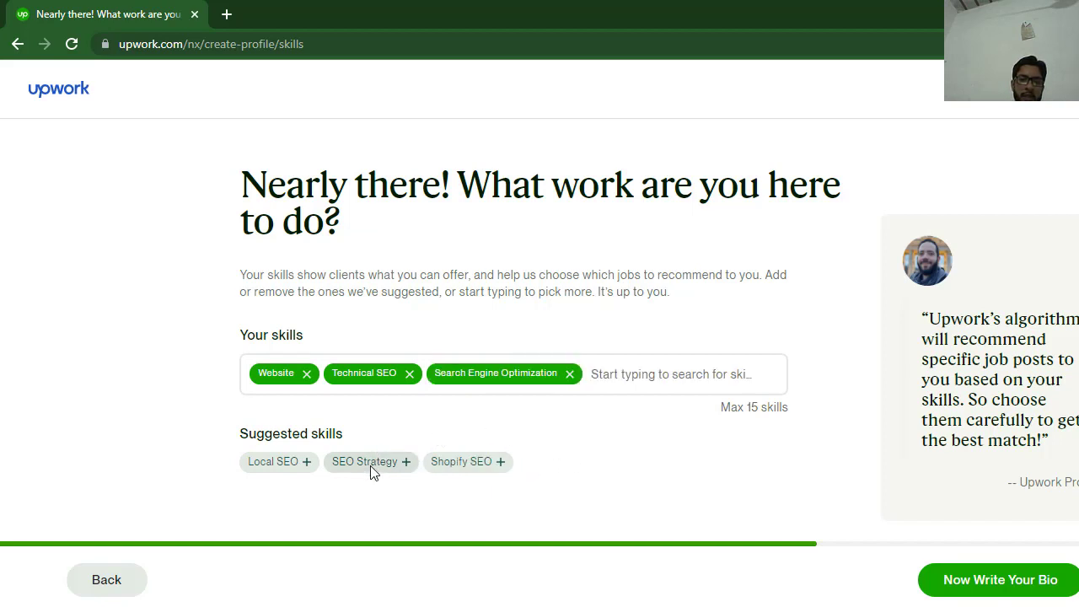
click(462, 463)
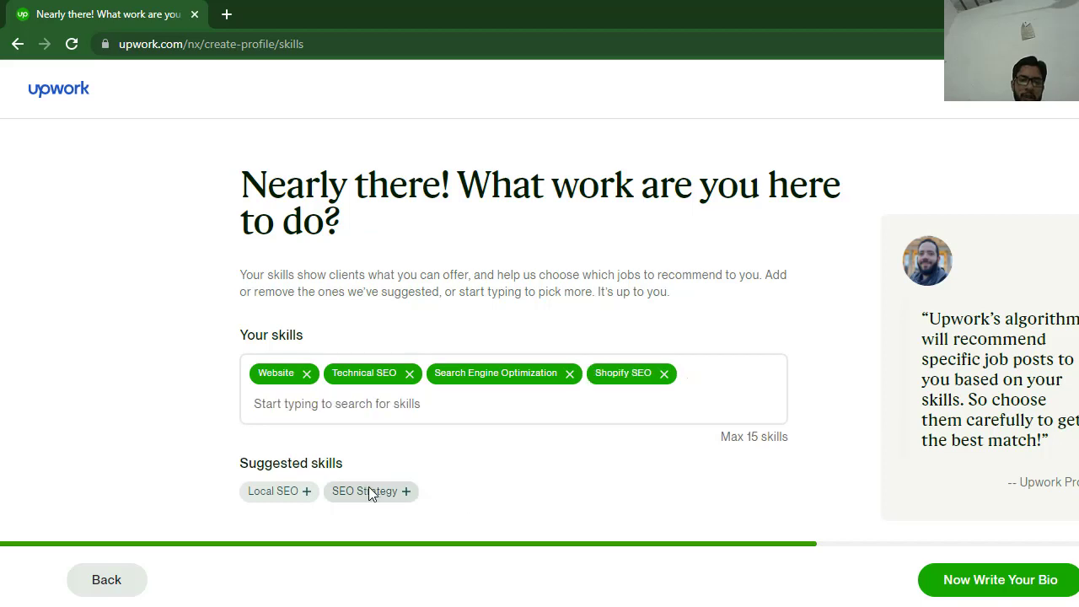
click(369, 491)
click(286, 495)
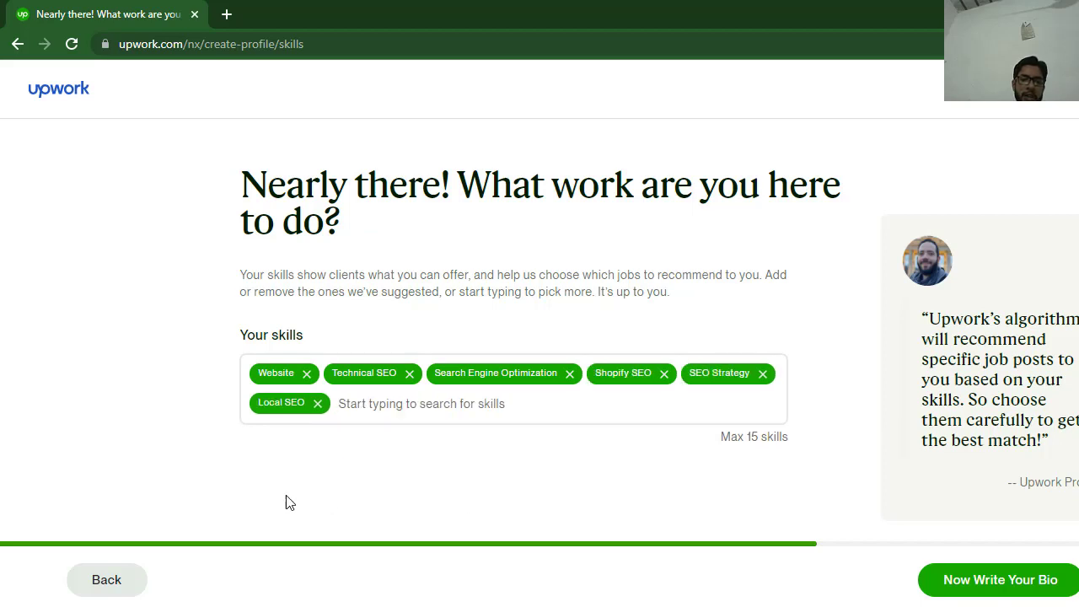
click(944, 584)
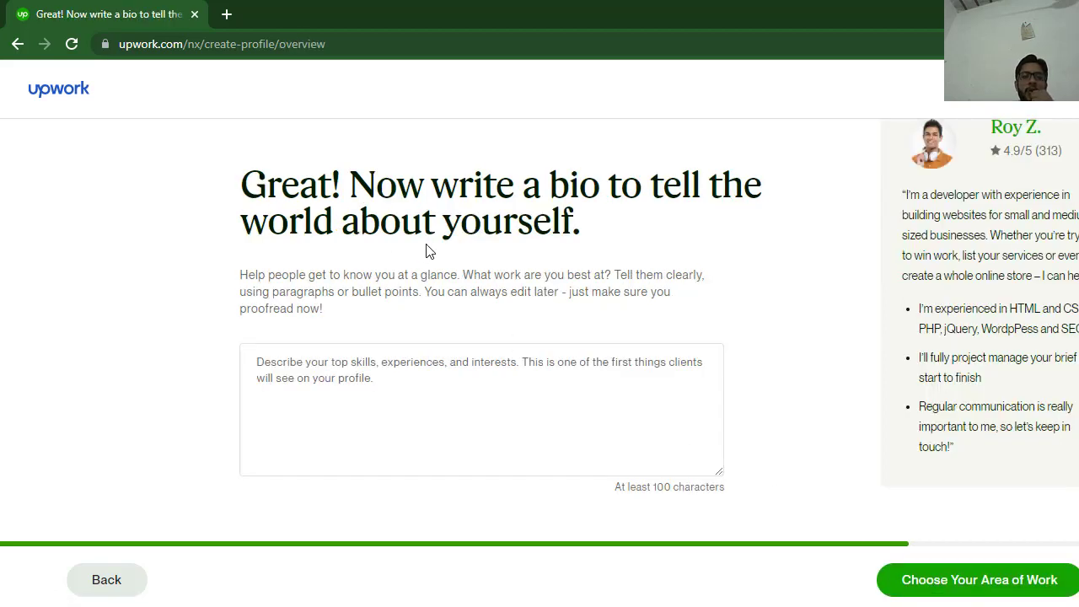
Step: Start the bio with the greeting "HI," and a second line introducing the account holder by first name as a Freelancer
click(340, 377)
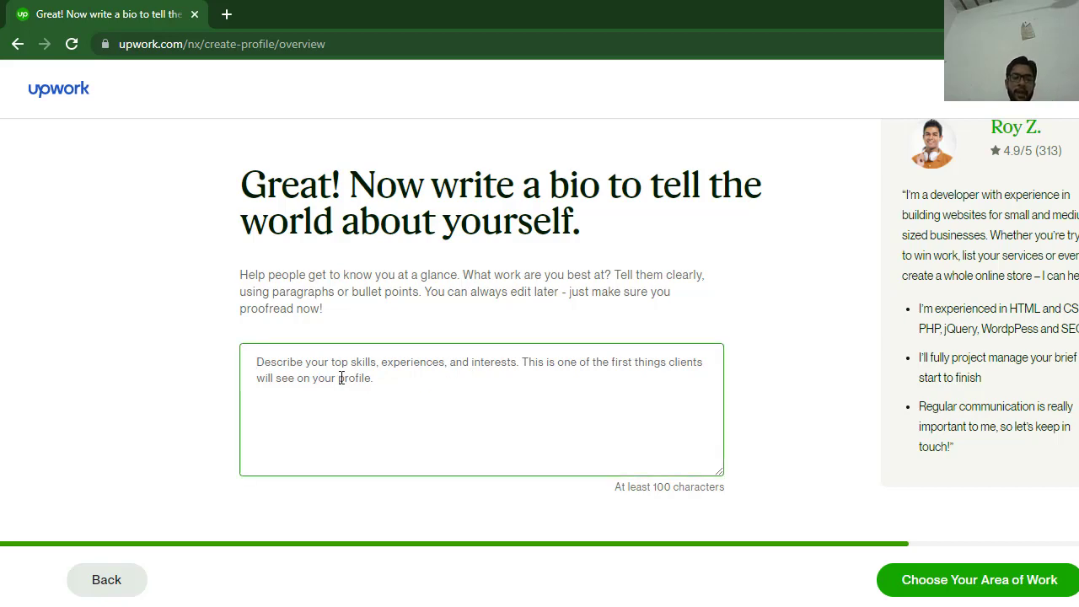
text(Hi,)
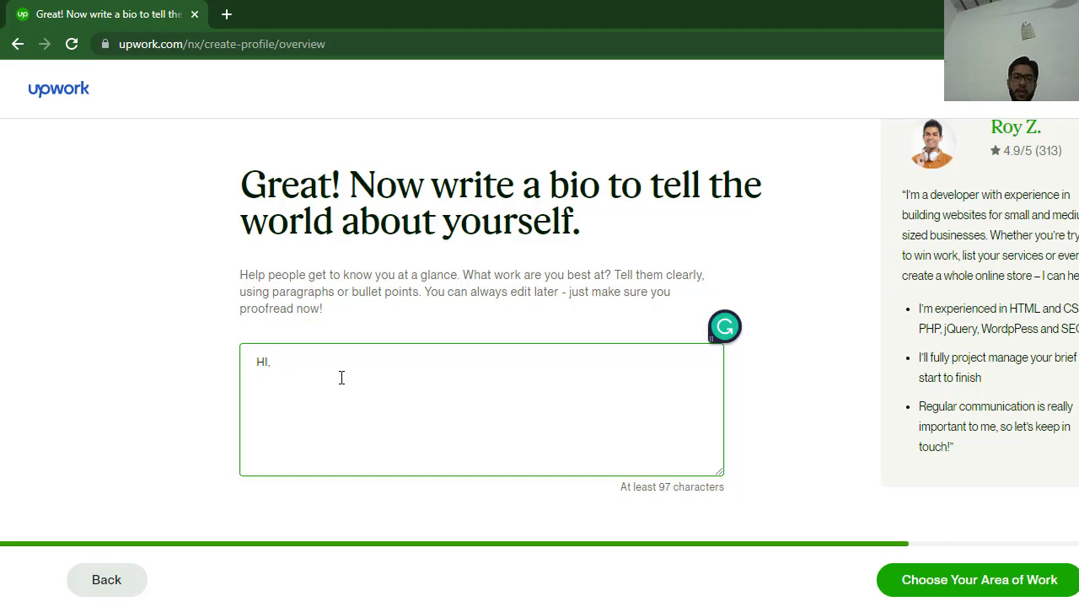
key(Return)
text(I'm)
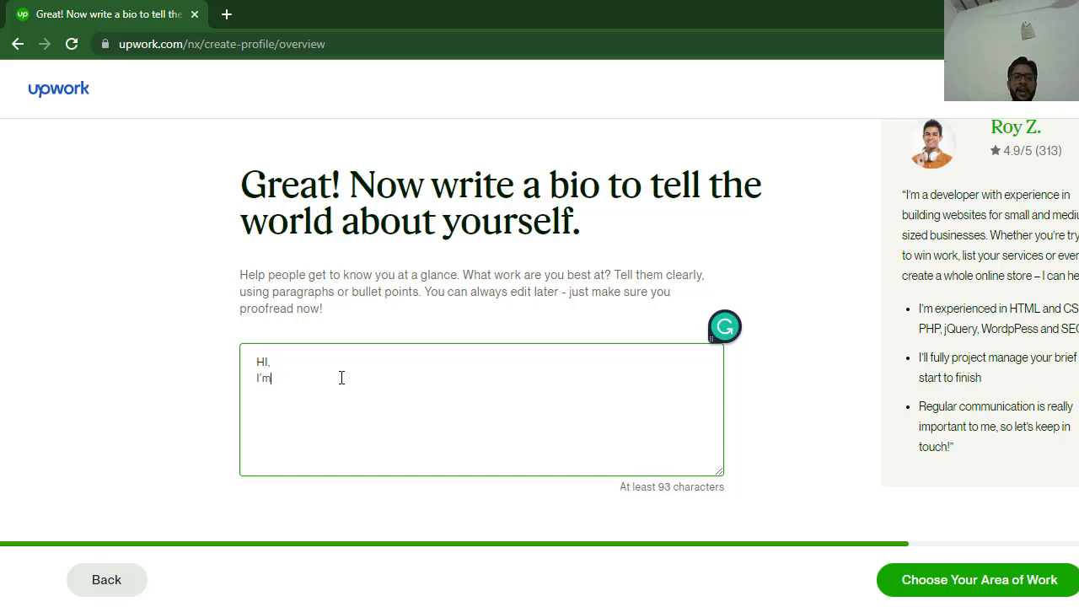
text( Alex and I'm a )
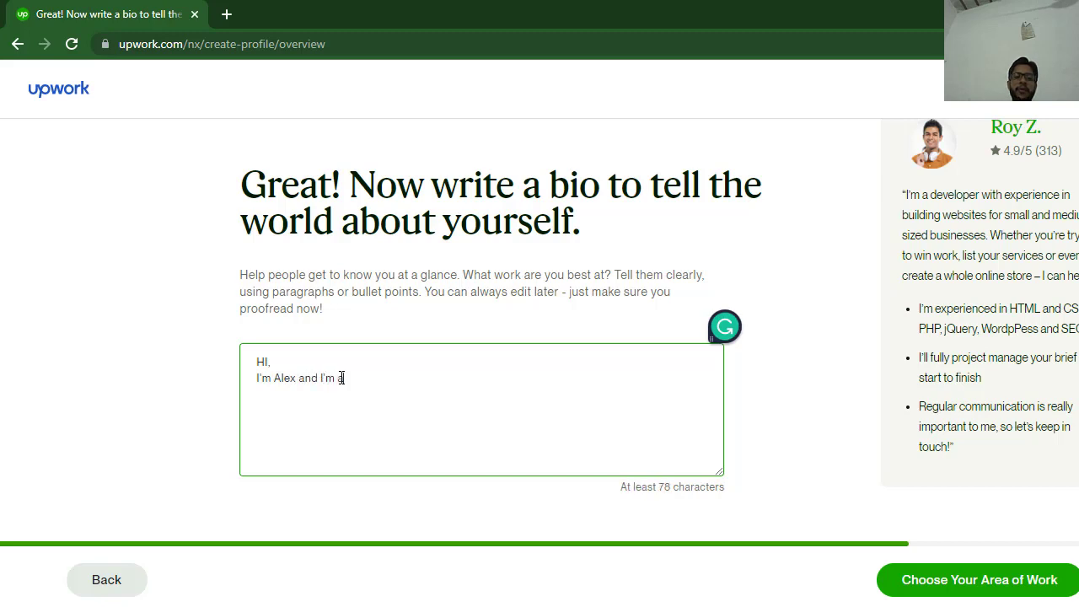
text(Freelancee)
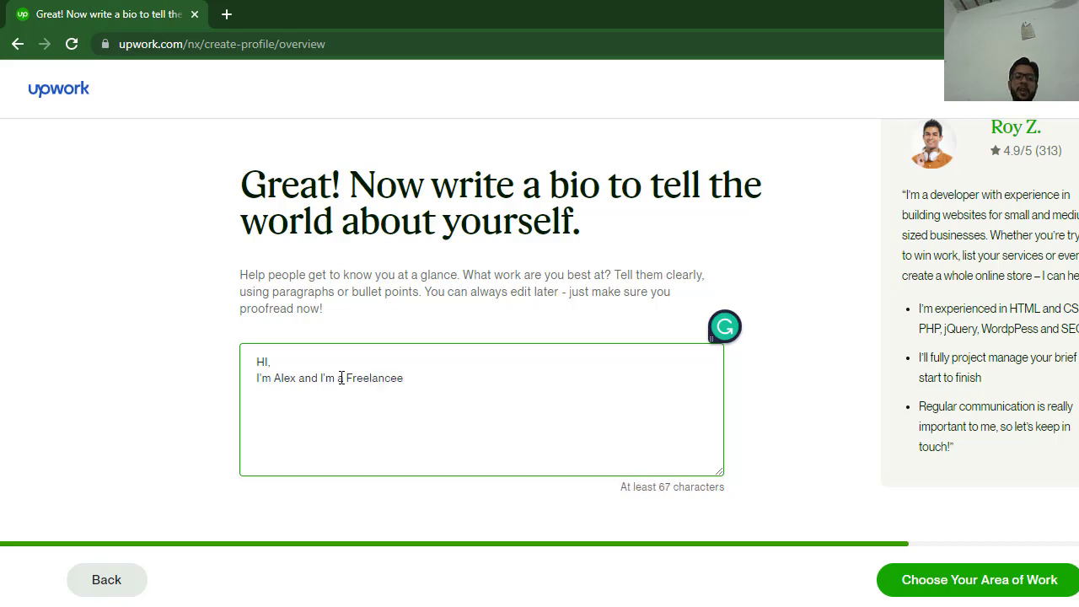
key(BackSpace)
text(r I')
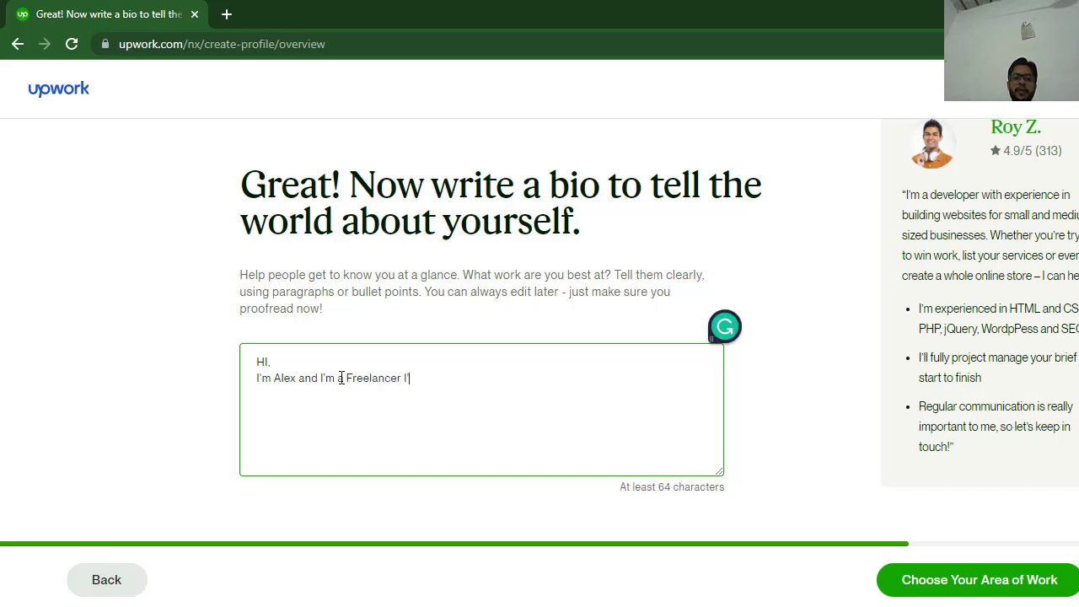
Step: Continue the bio's second line with "I have 5 Years Experience in it."
text(ha)
key(BackSpace)
key(BackSpace)
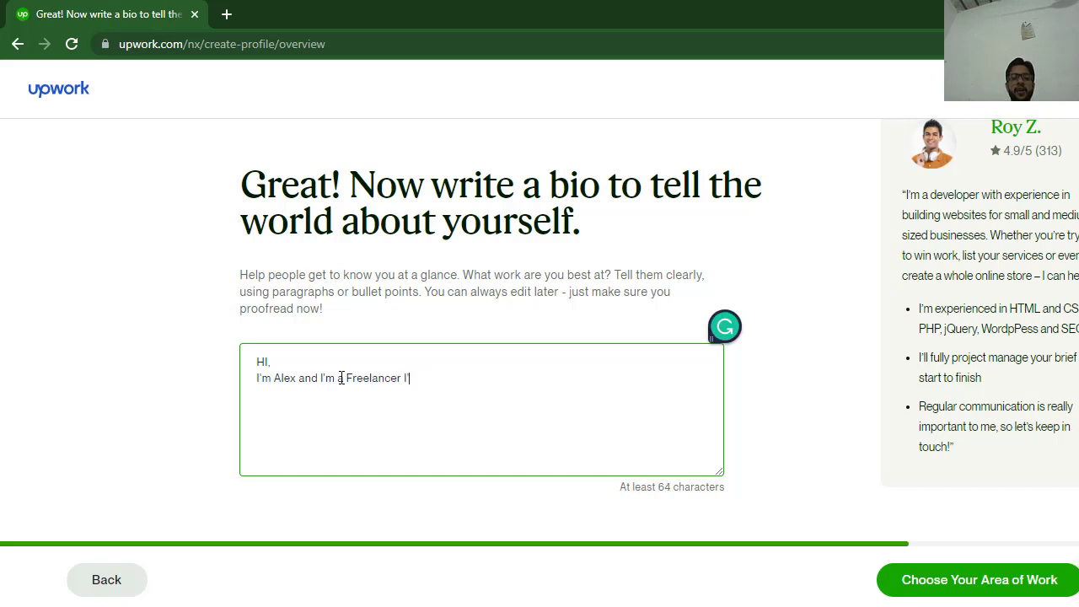
key(BackSpace)
text(have 5 )
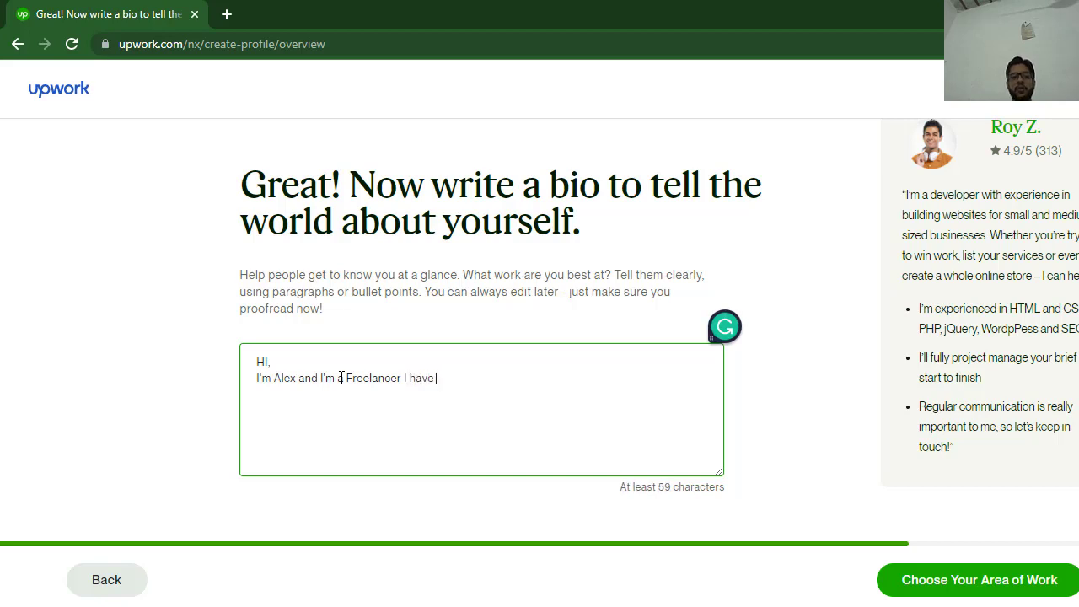
text(Years Ex)
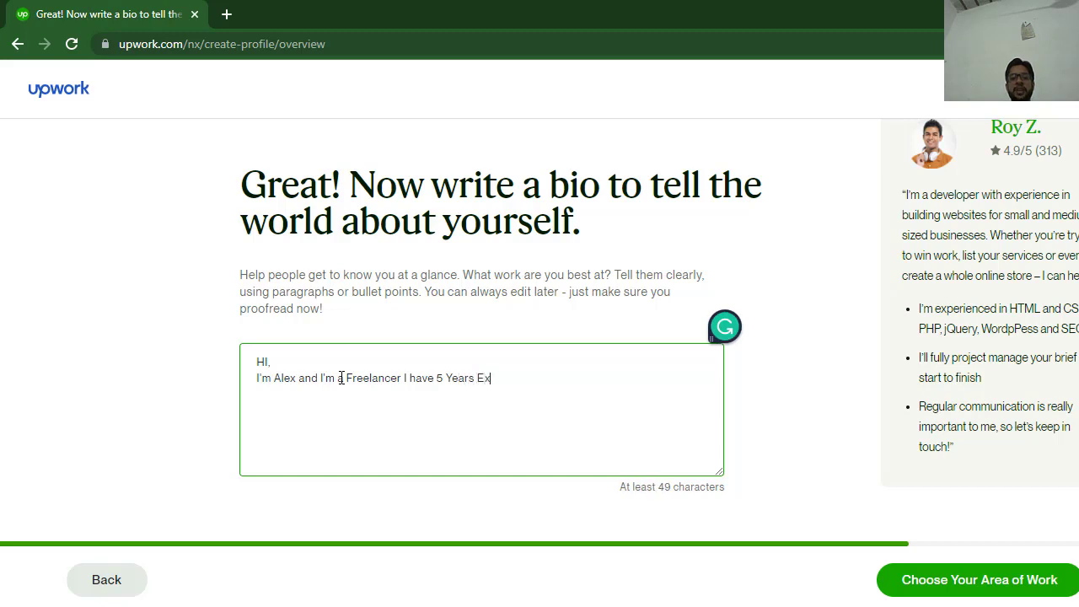
text(perd)
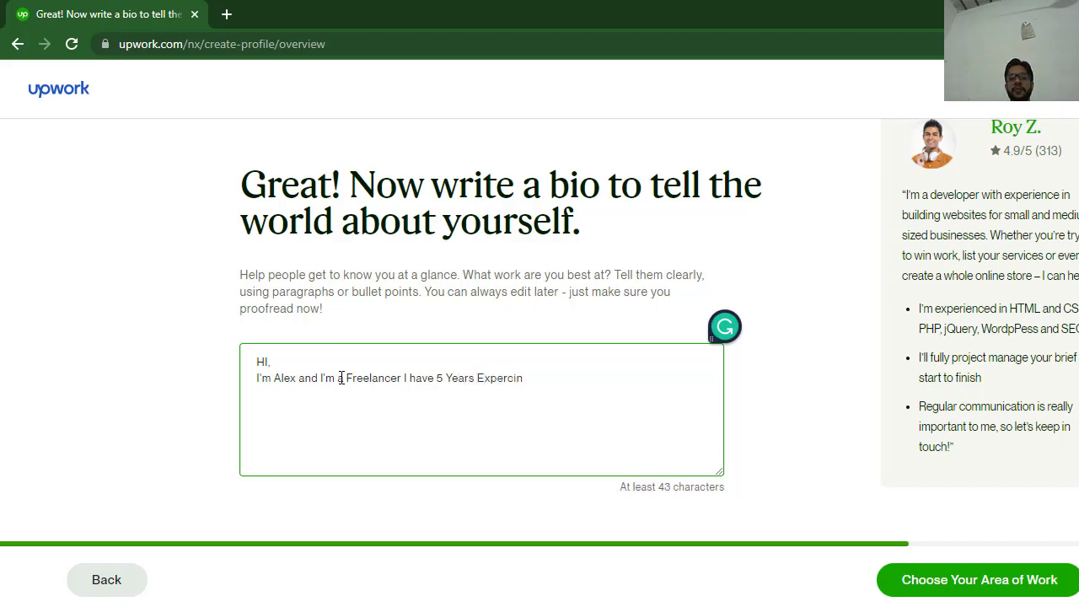
key(BackSpace)
key(BackSpace)
key(BackSpace)
text(ience in it.)
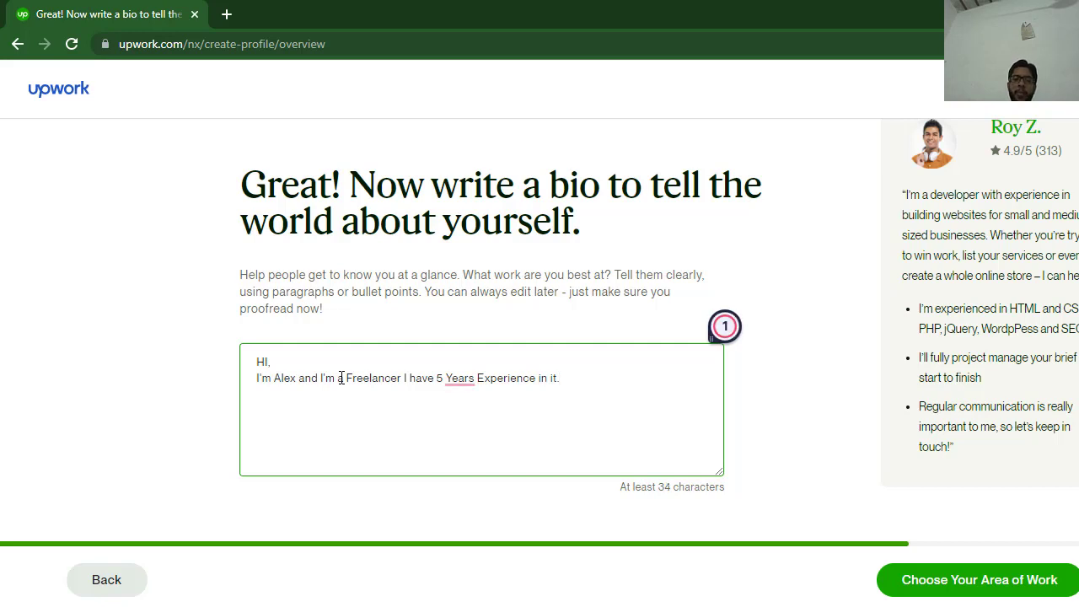
Step: Accept the suggested correction "Years'" in the bio and try to continue to the area of work
mouse_move(472, 380)
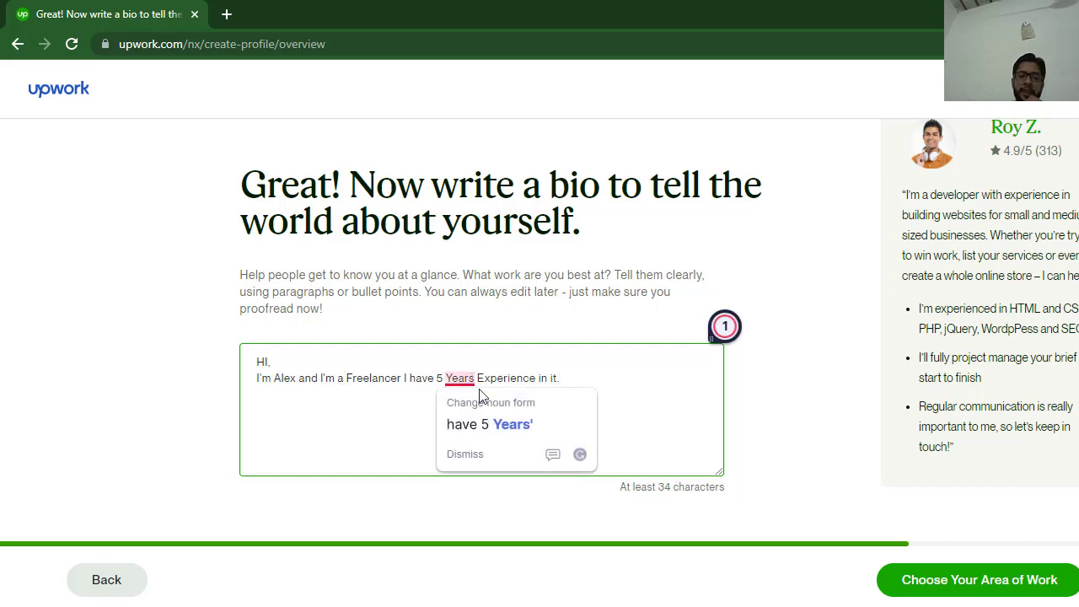
click(489, 423)
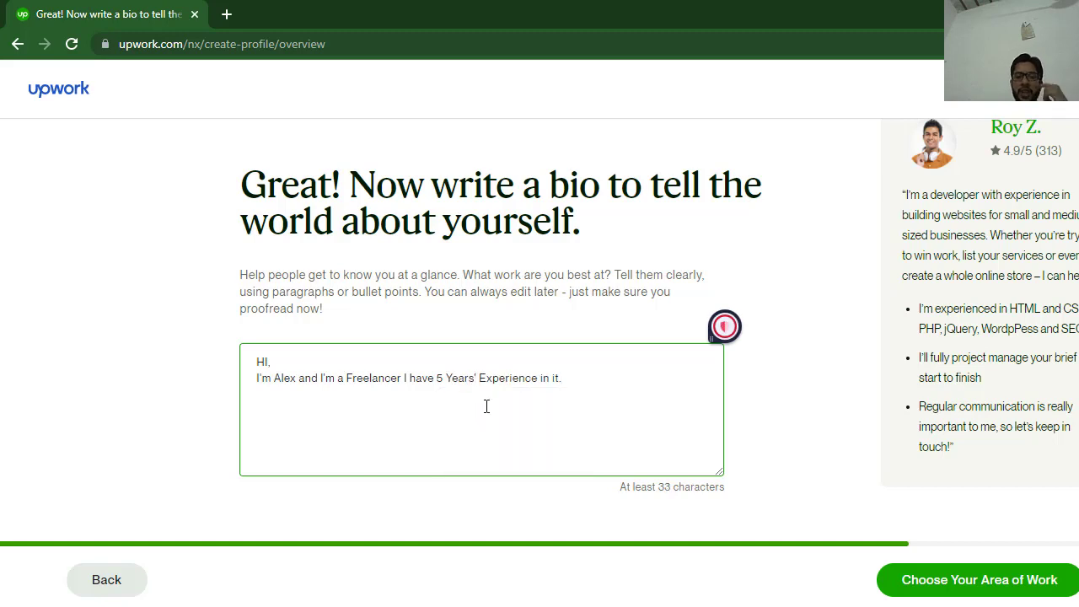
click(936, 581)
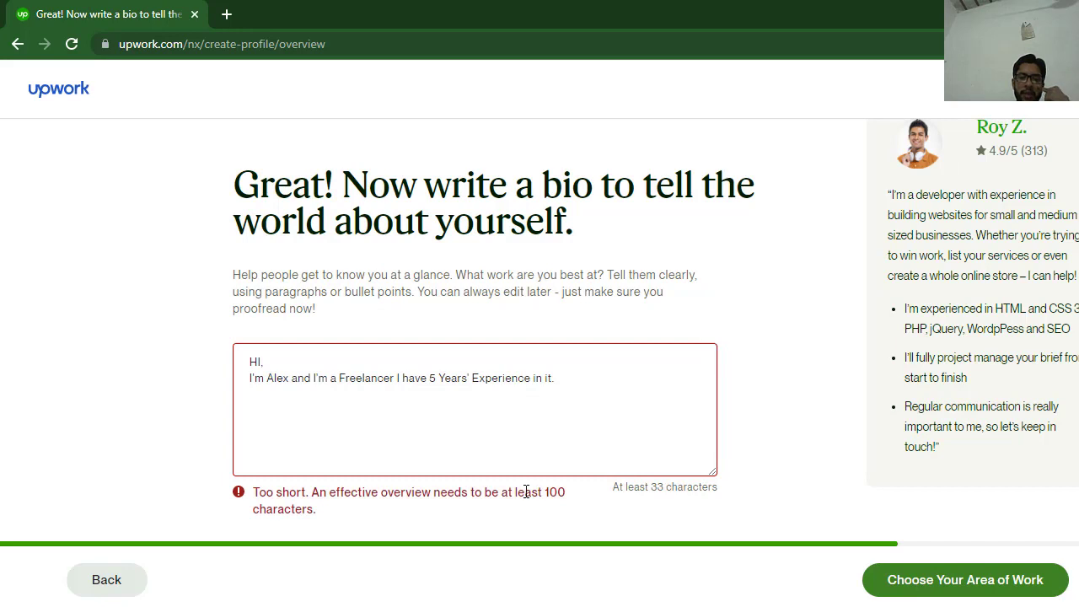
Step: Start a third line in the bio with "I can Seo for Clients very well and"
click(602, 373)
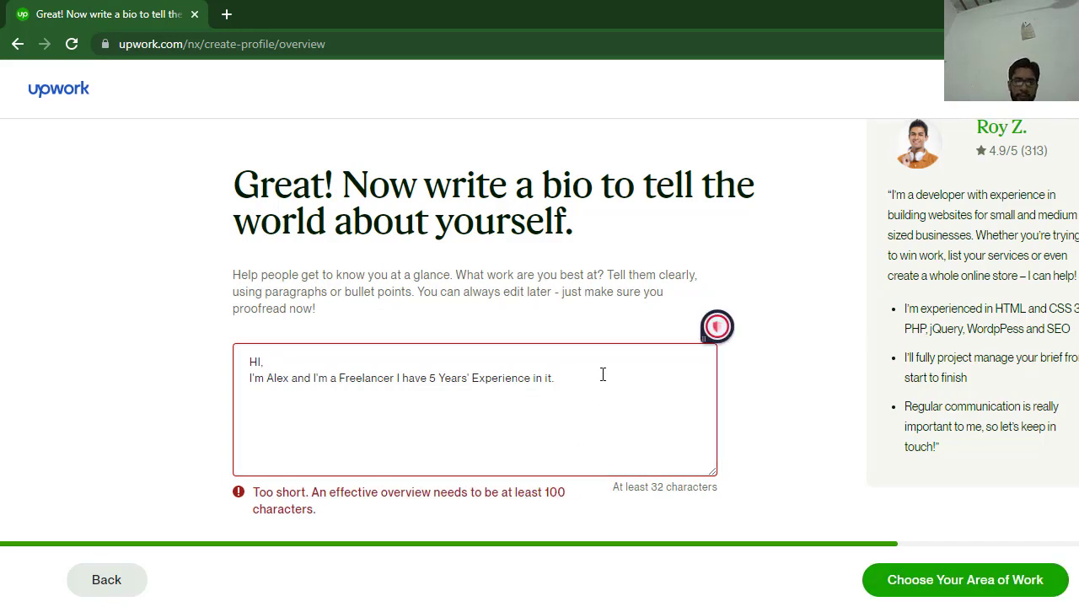
text(I can )
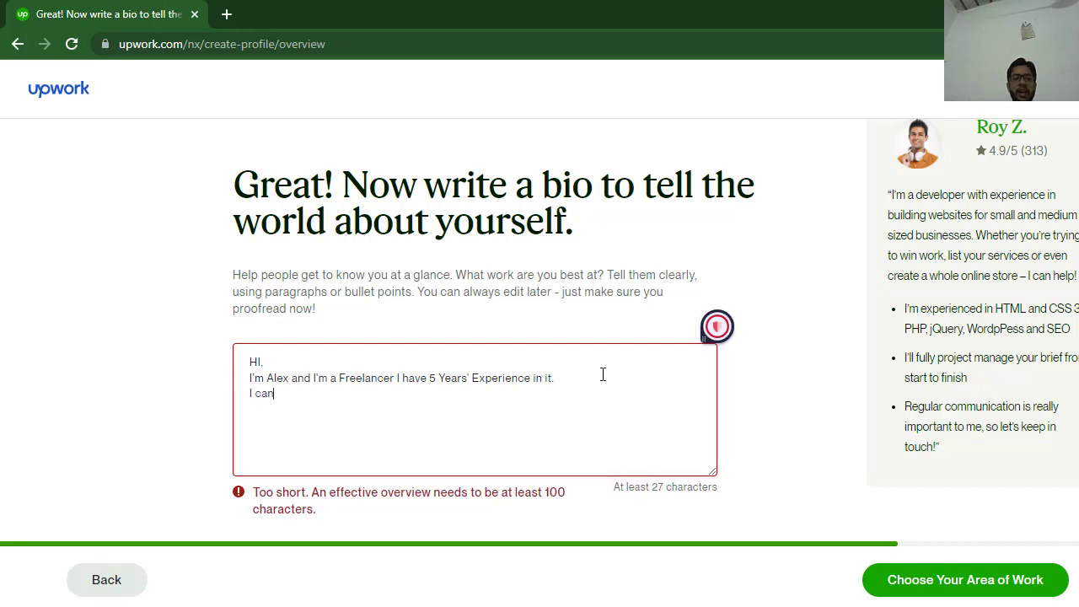
text(Seo fo)
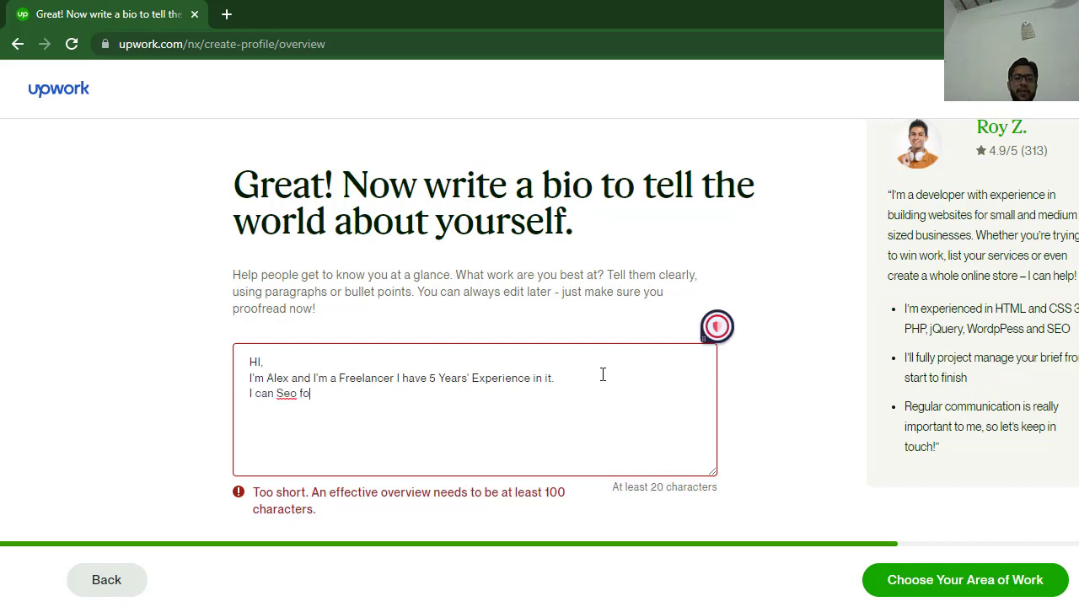
text(r Client)
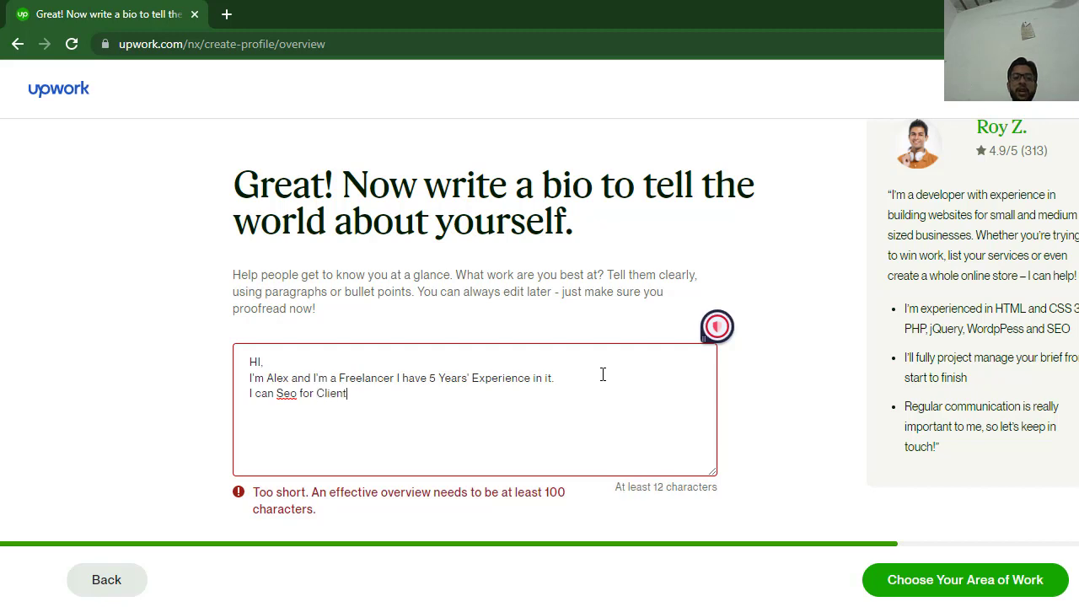
text(s very )
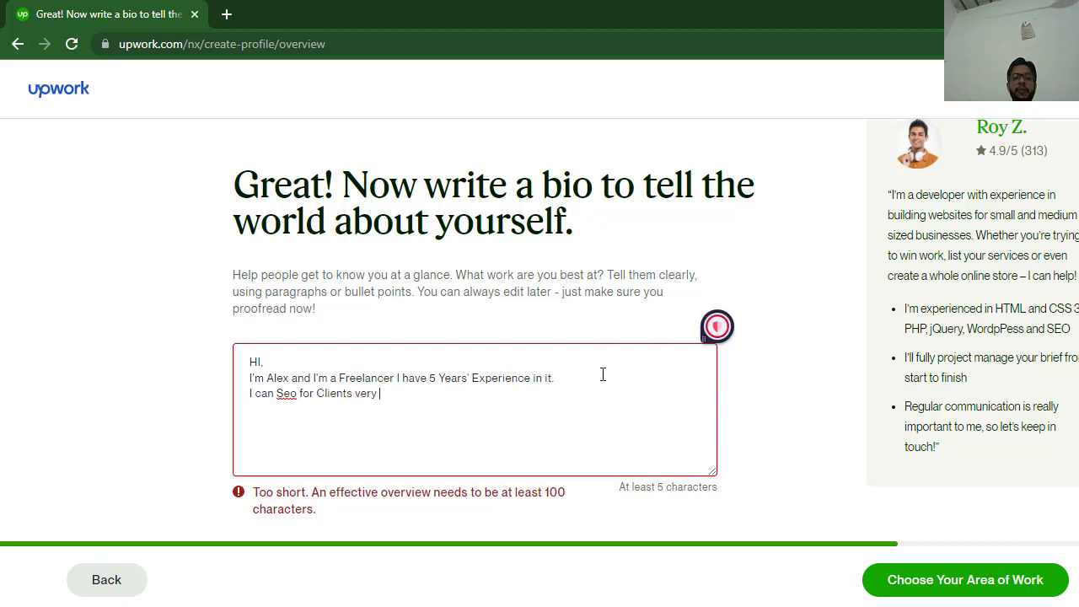
text(well and )
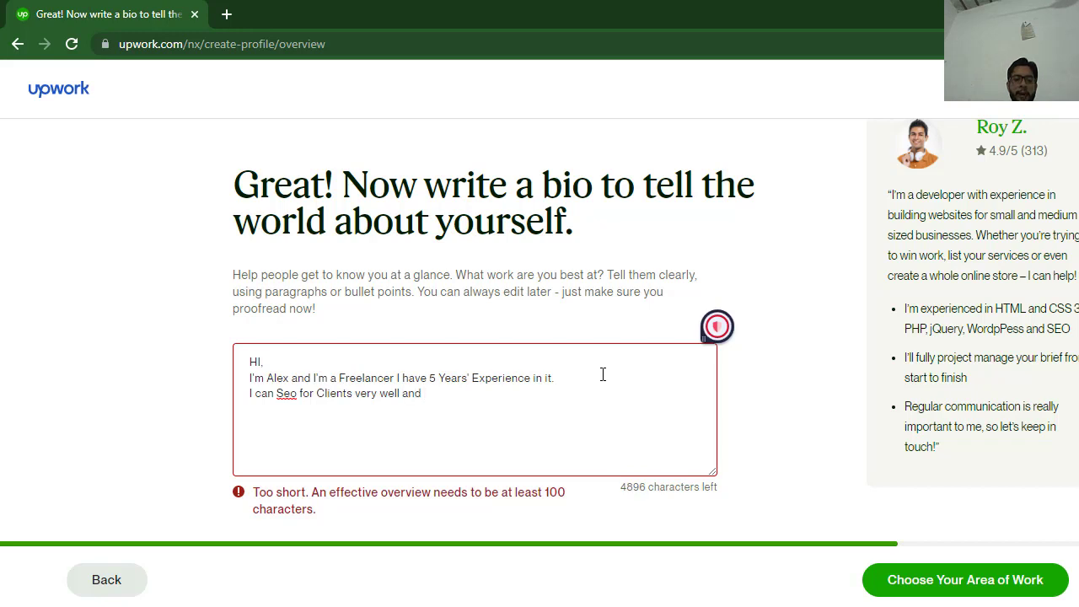
Step: Finish the bio's third line with "I can Ranked their site on google on first page" and continue to the area of work
text(I can )
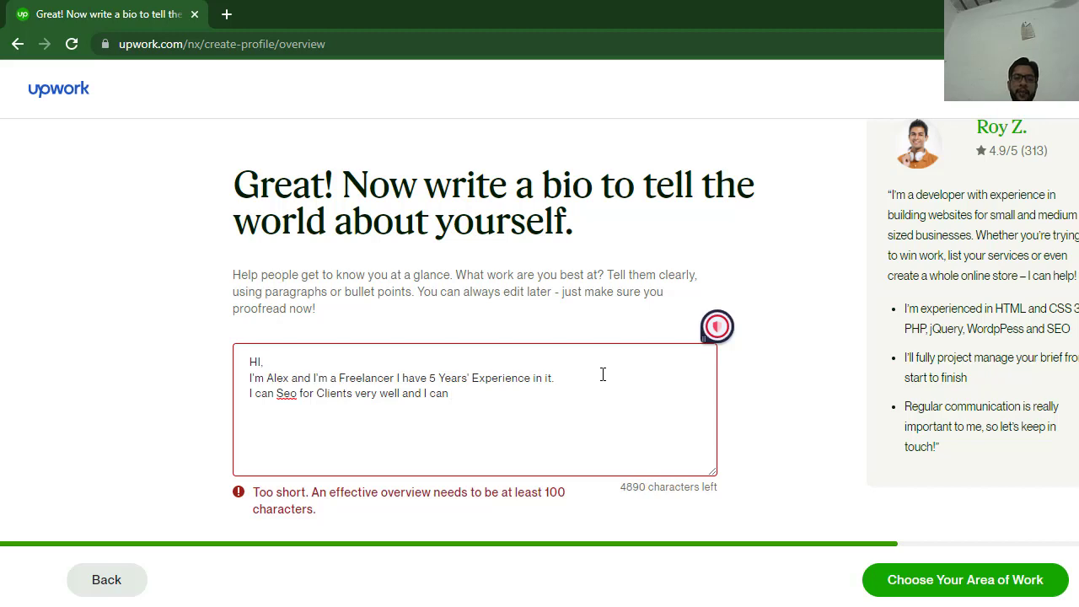
text(Ranked the)
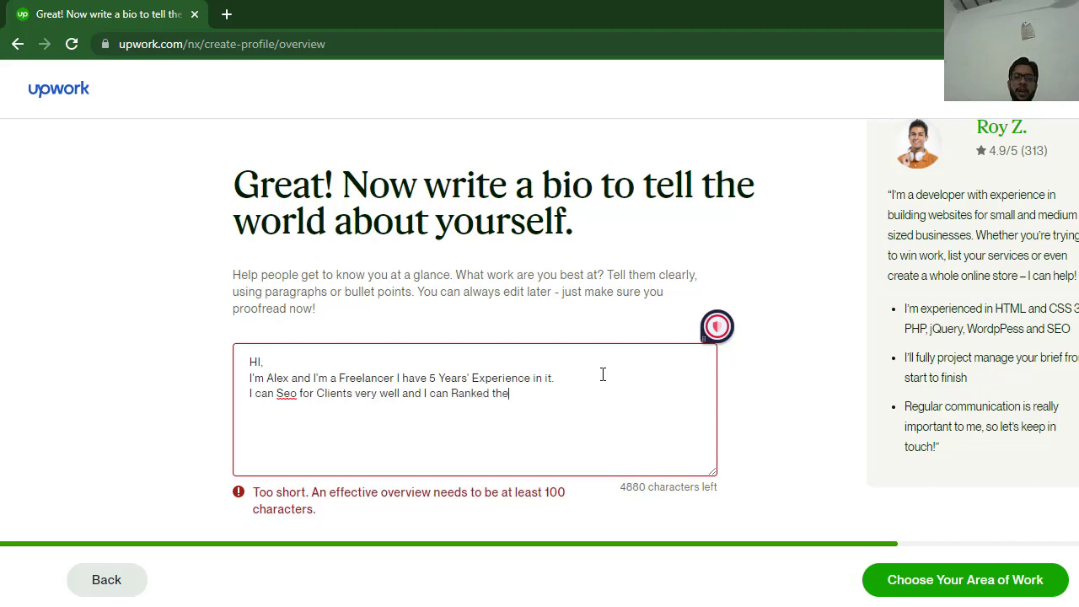
text(ir site o)
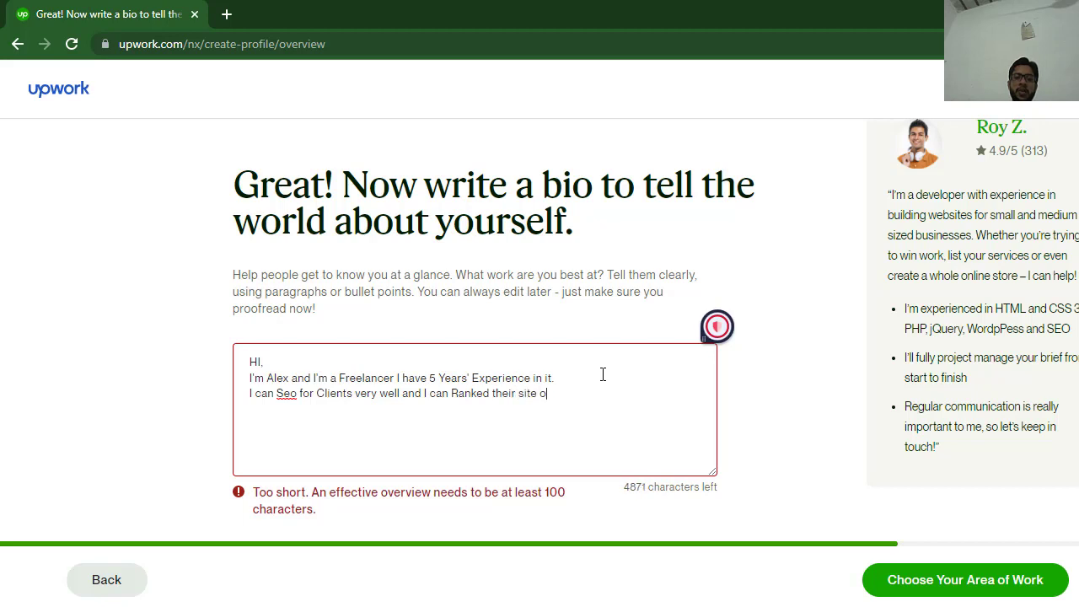
text(n google i)
key(BackSpace)
text(on )
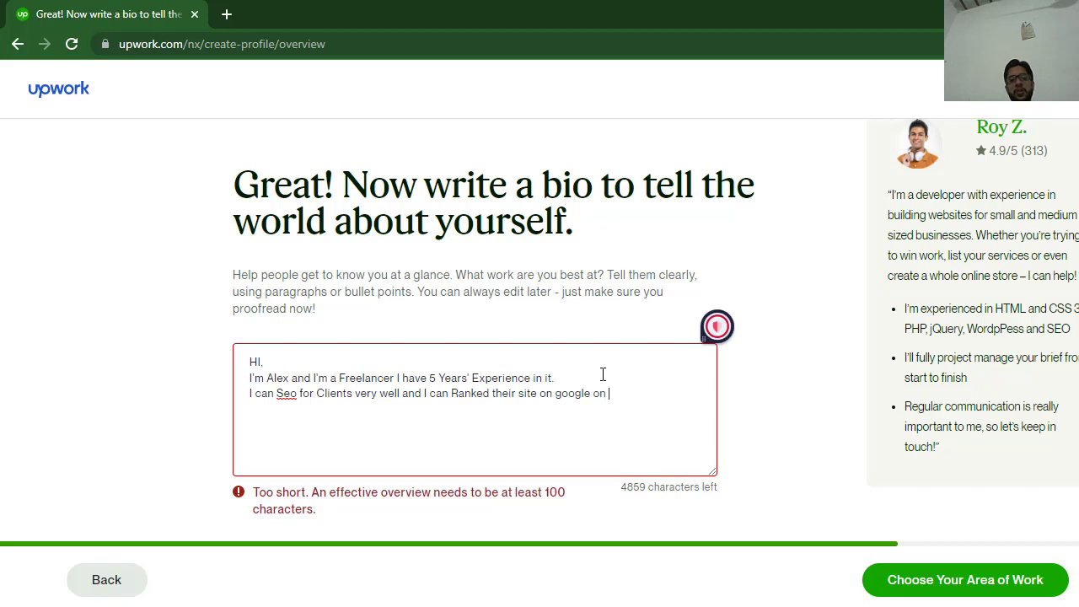
text(first page)
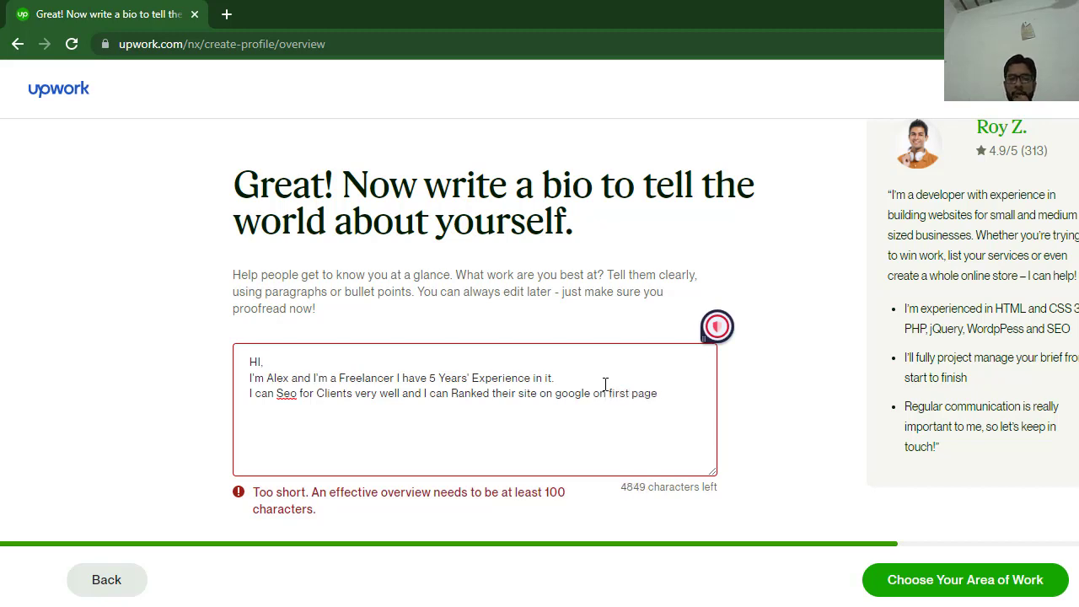
click(923, 594)
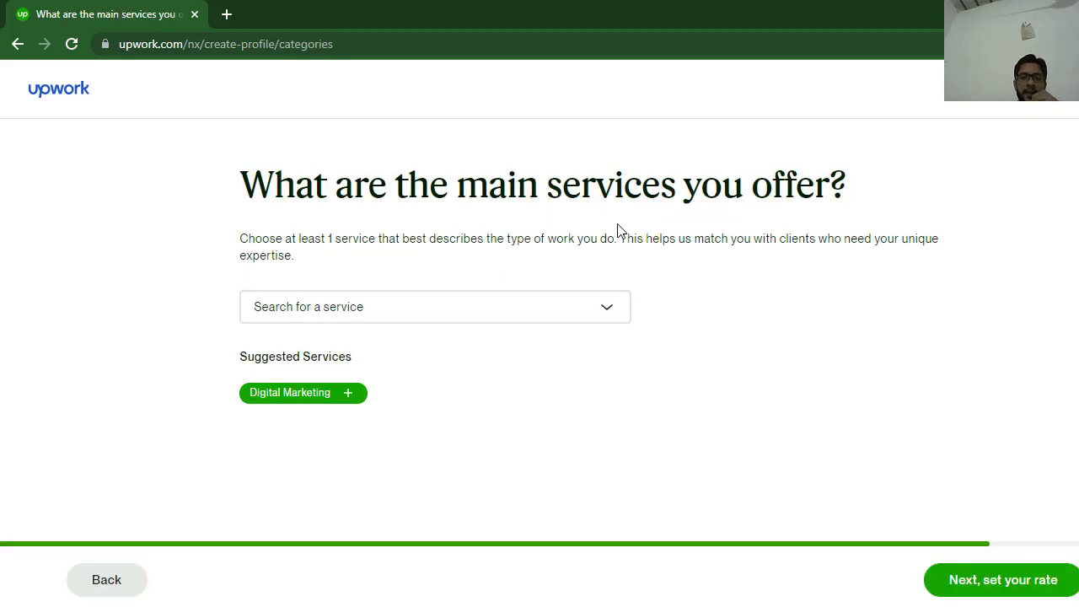
Step: Select Database Management & Administration from IT & Networking and the suggested Digital Marketing as services, and continue to the hourly rate
click(617, 314)
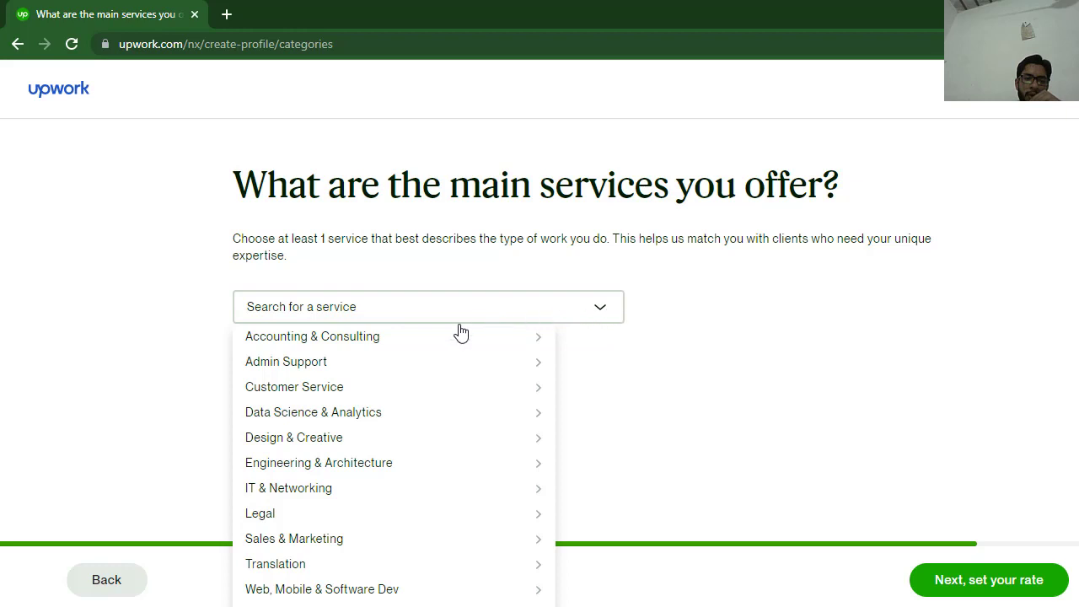
mouse_move(312, 494)
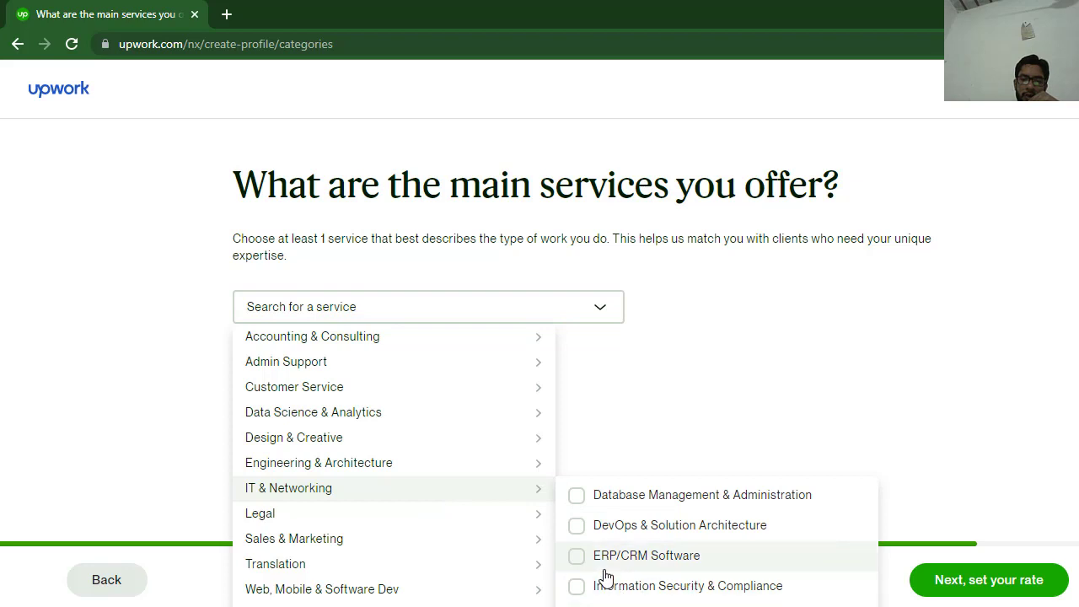
click(580, 500)
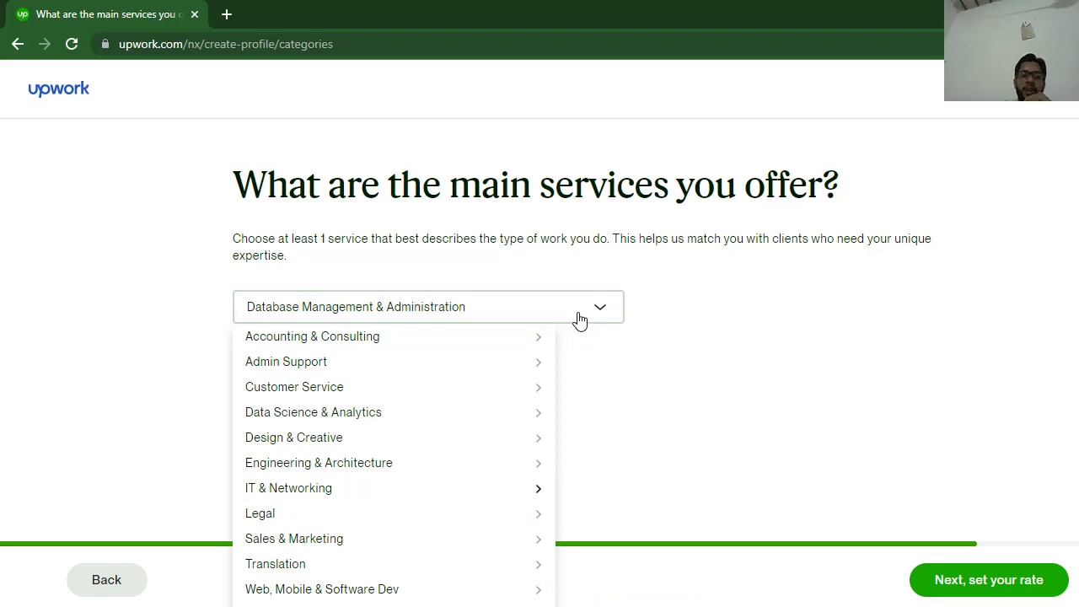
click(579, 318)
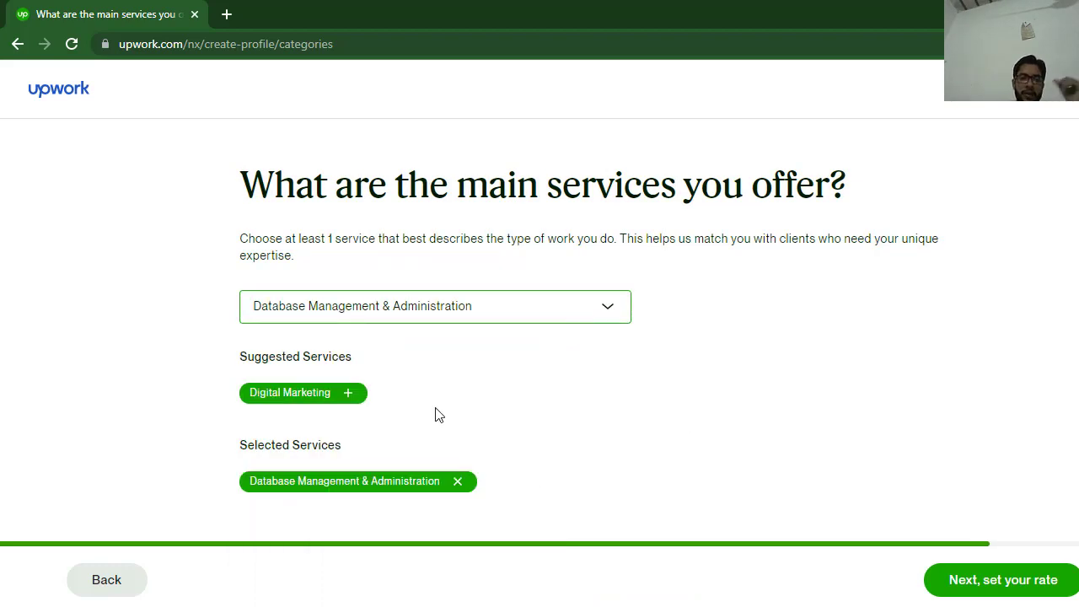
click(332, 396)
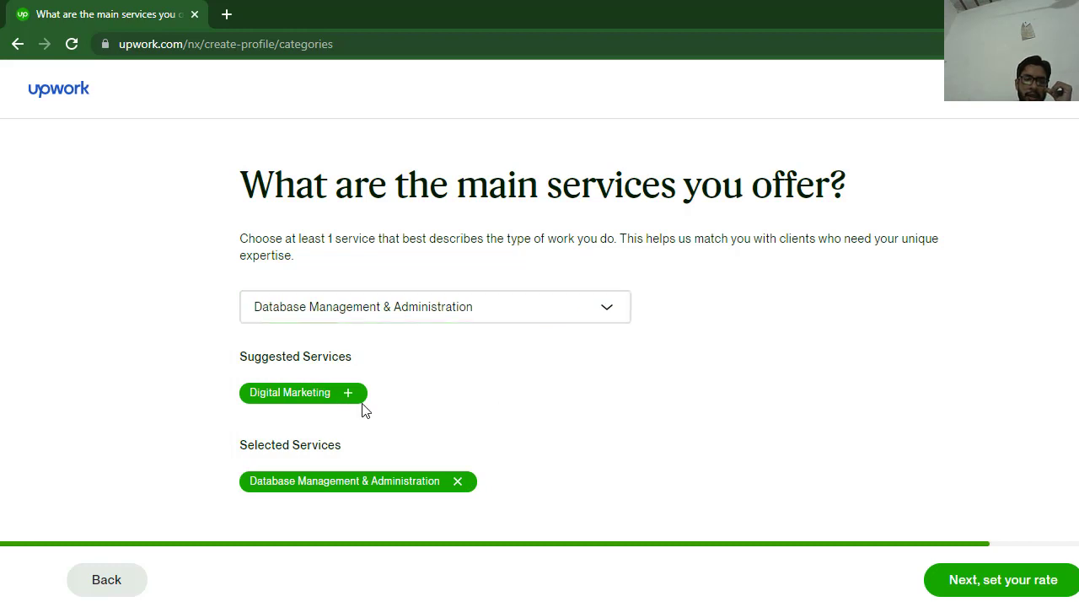
click(350, 398)
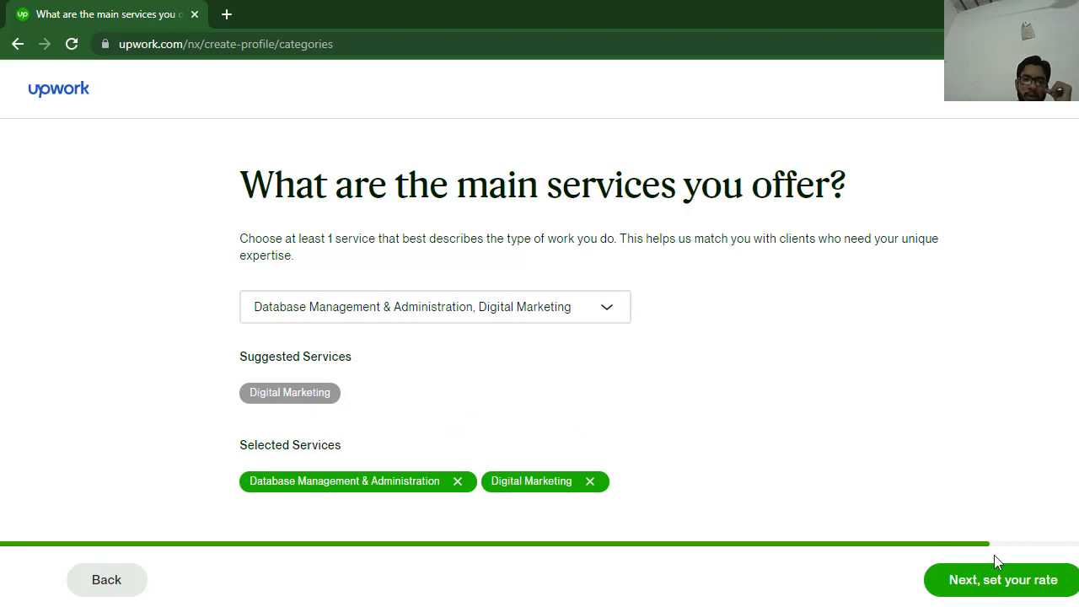
click(985, 588)
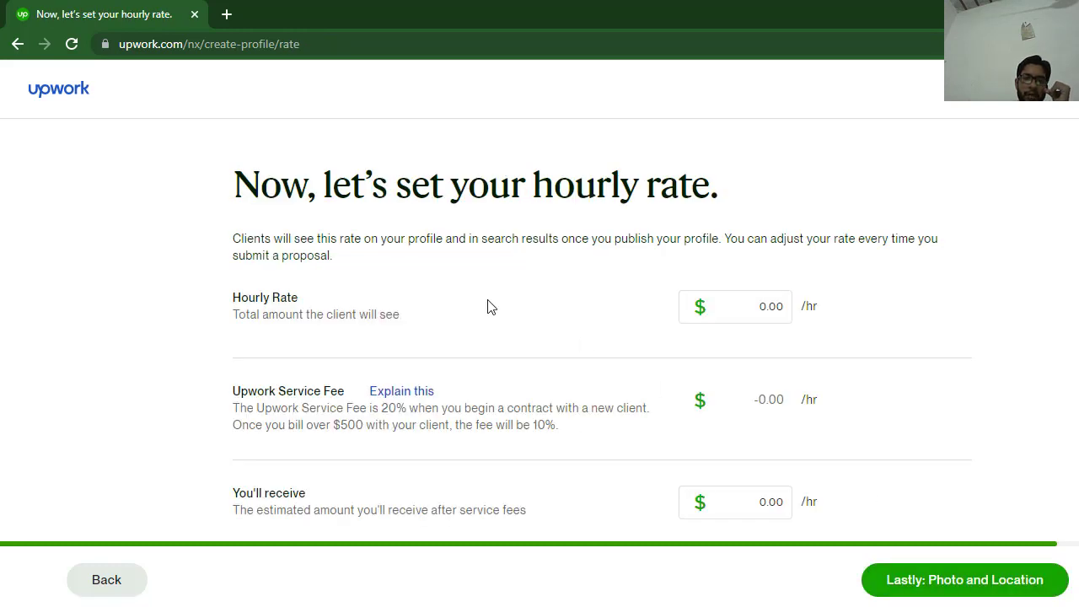
Step: Set the hourly rate to $10.00 and try to continue past the photo and location details to the profile check
click(770, 306)
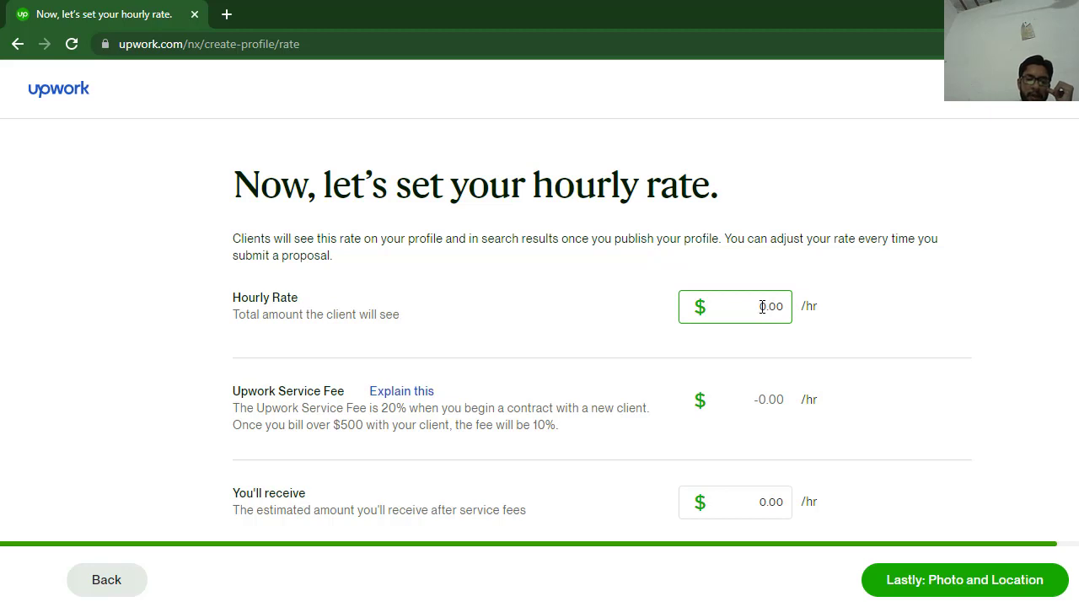
text(10)
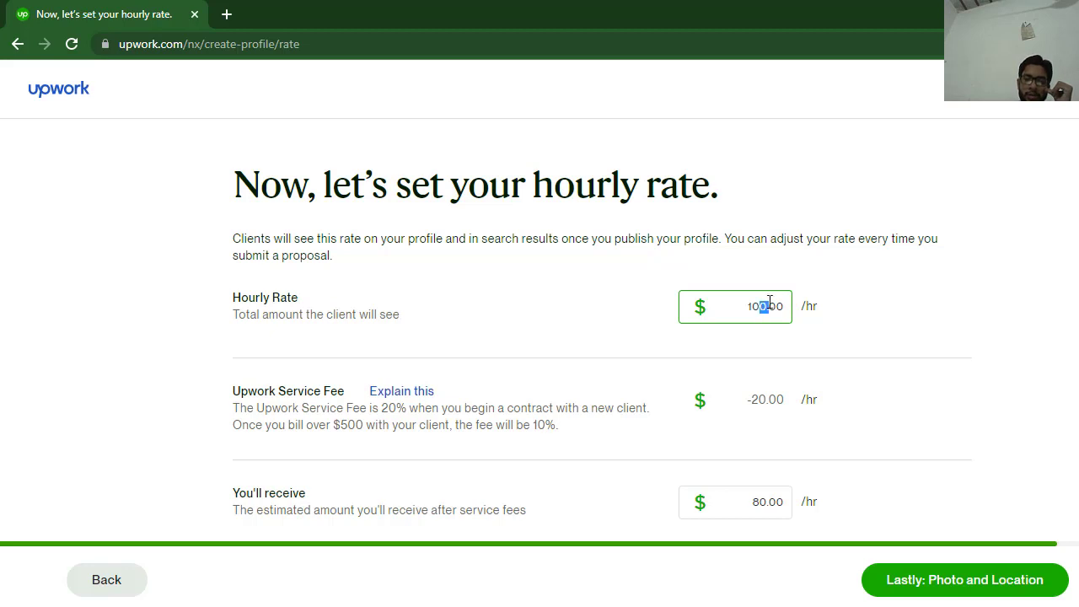
key(BackSpace)
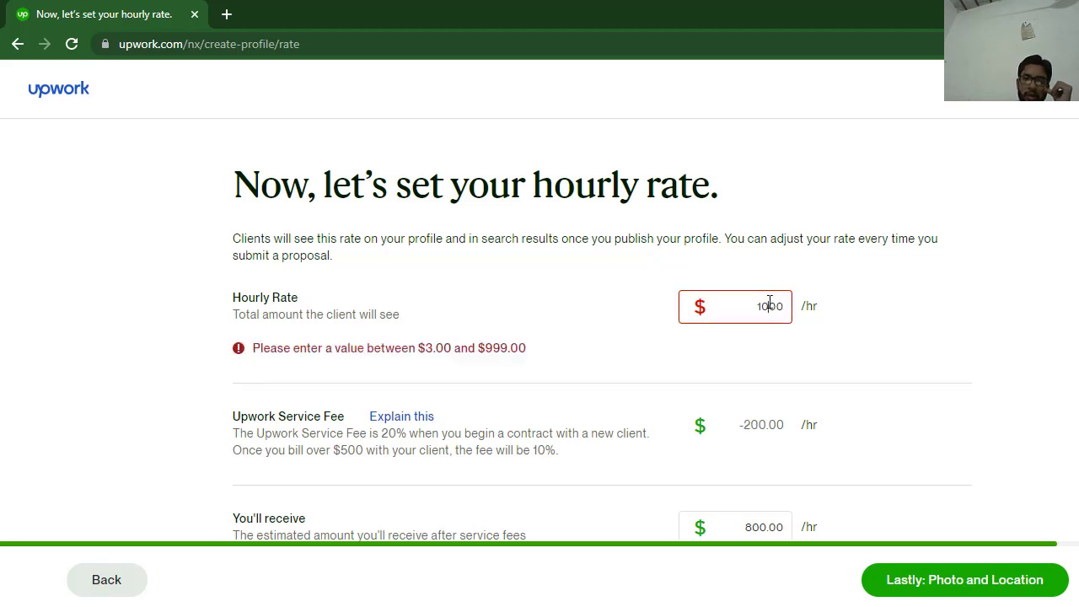
text(.)
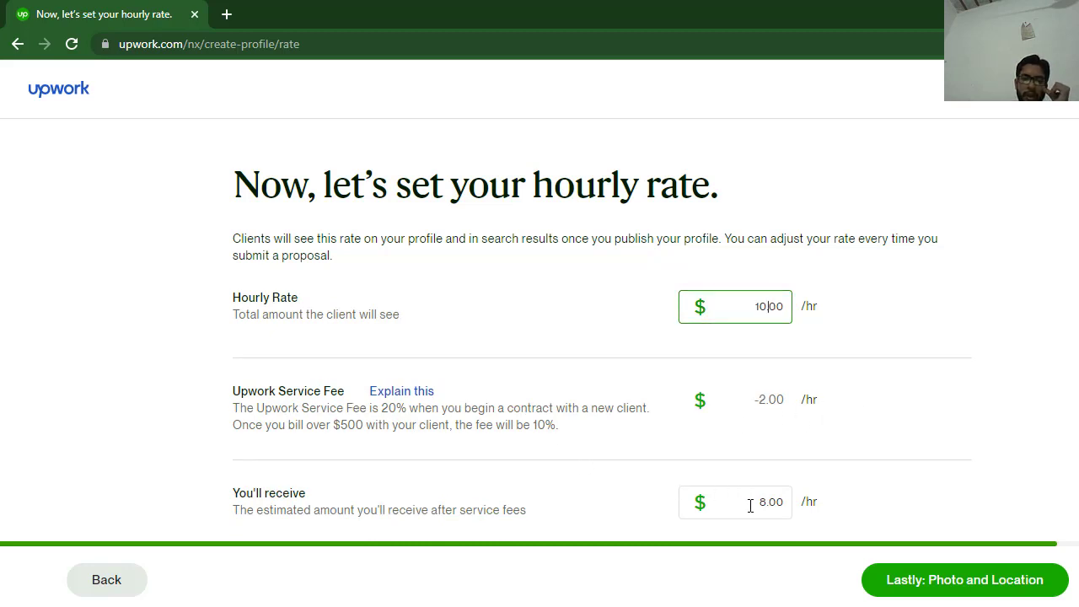
click(937, 584)
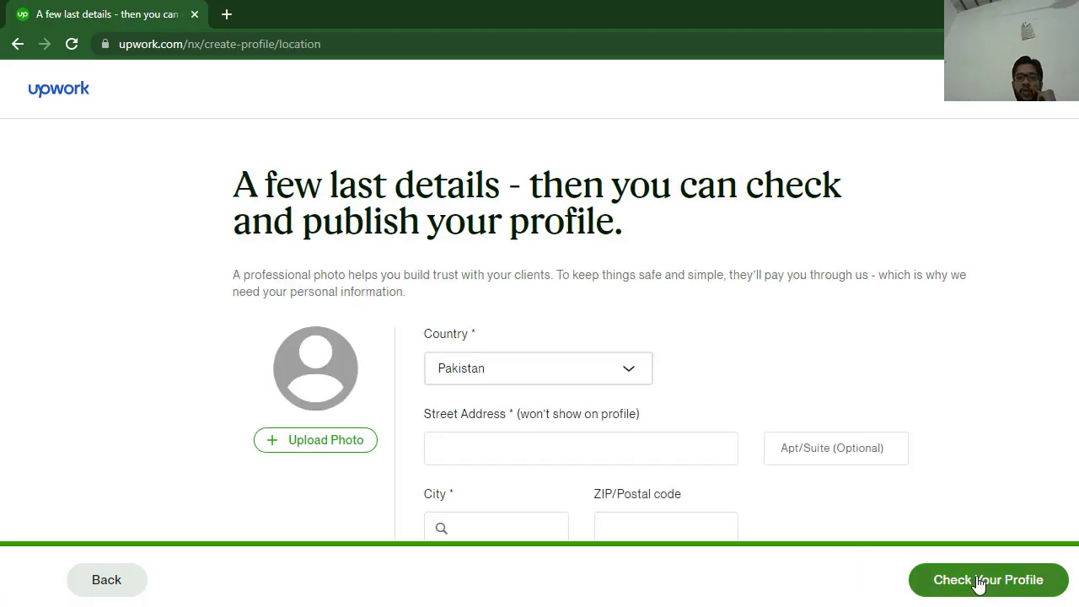
click(978, 584)
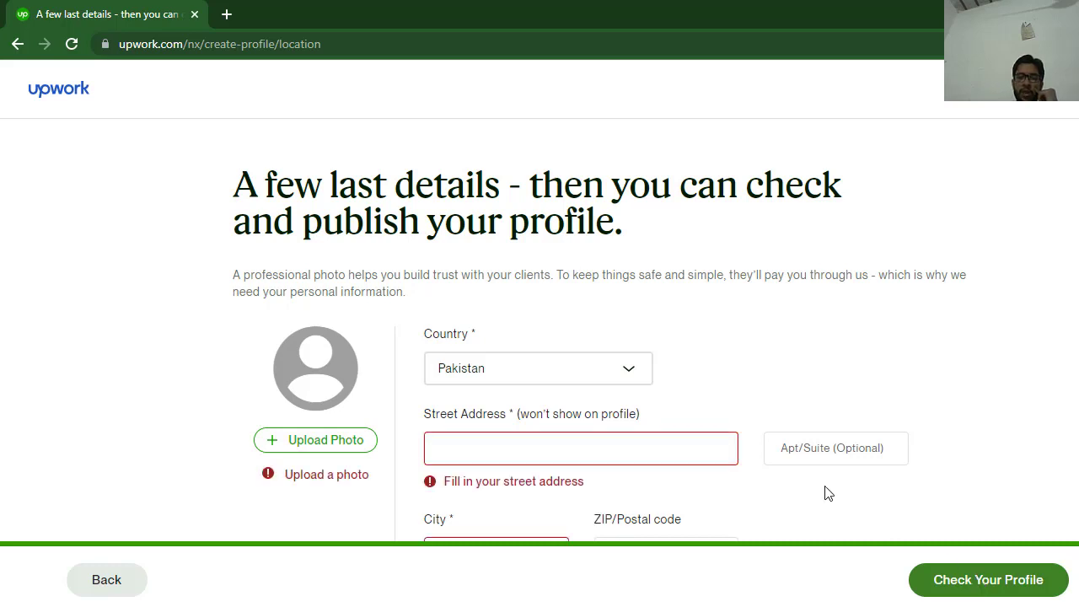